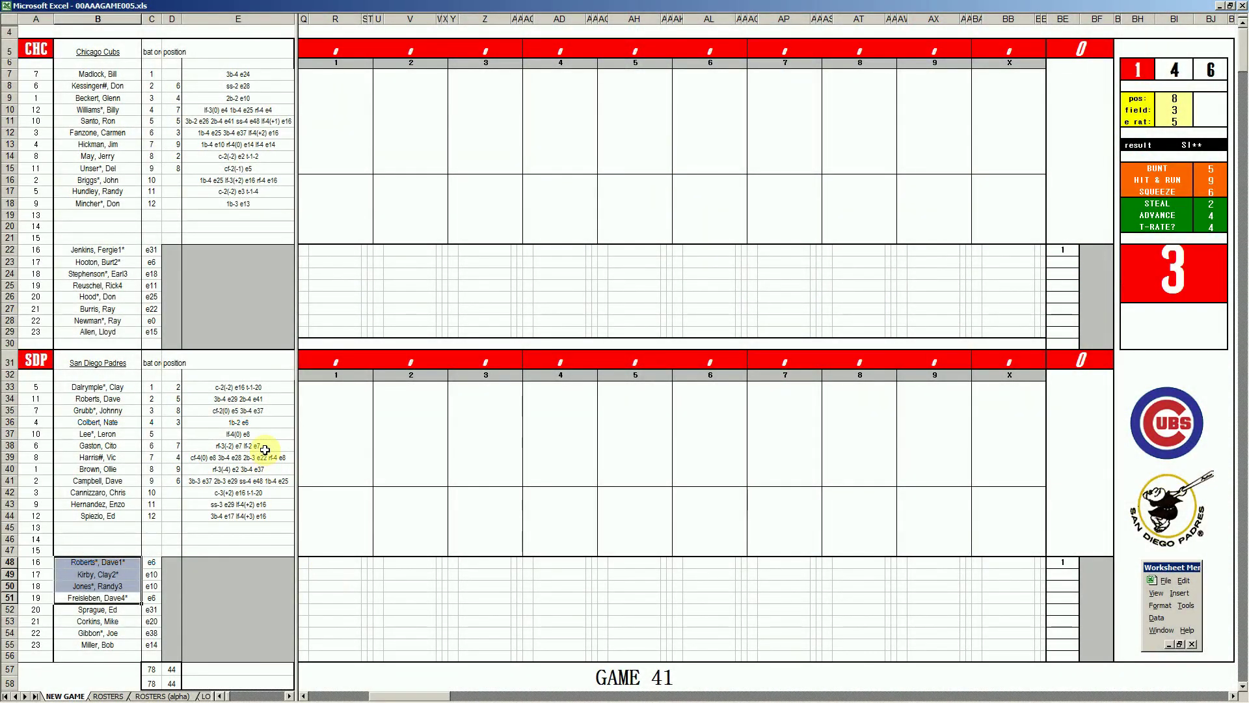
click(265, 448)
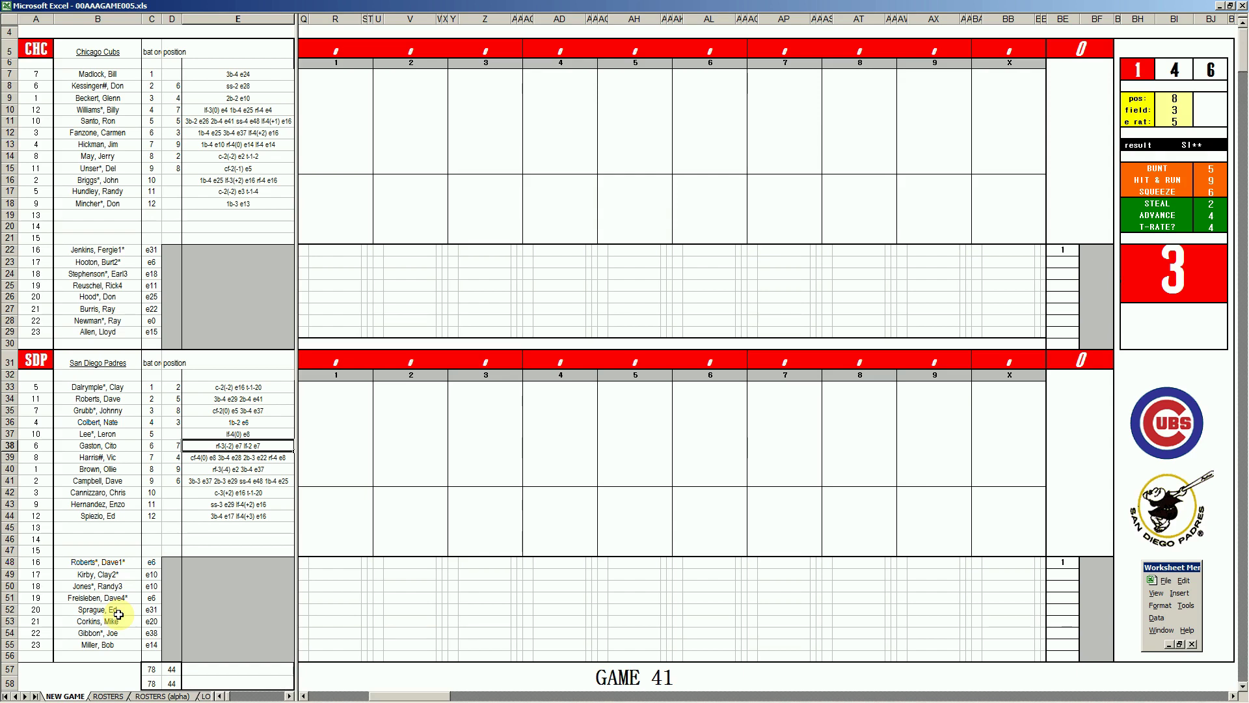
click(1068, 249)
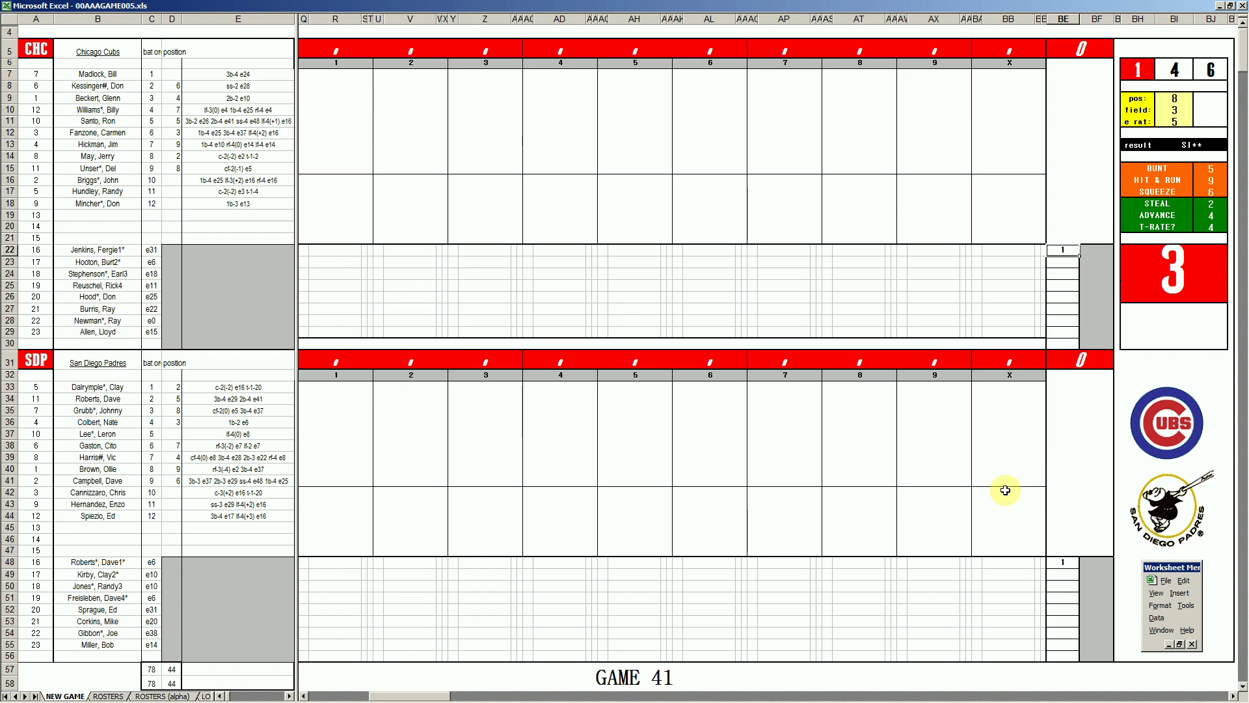
Recalculate the sheet repeatedly to roll the dice for the Cubs' first at-bat of inning 1 in R7.
click(336, 74)
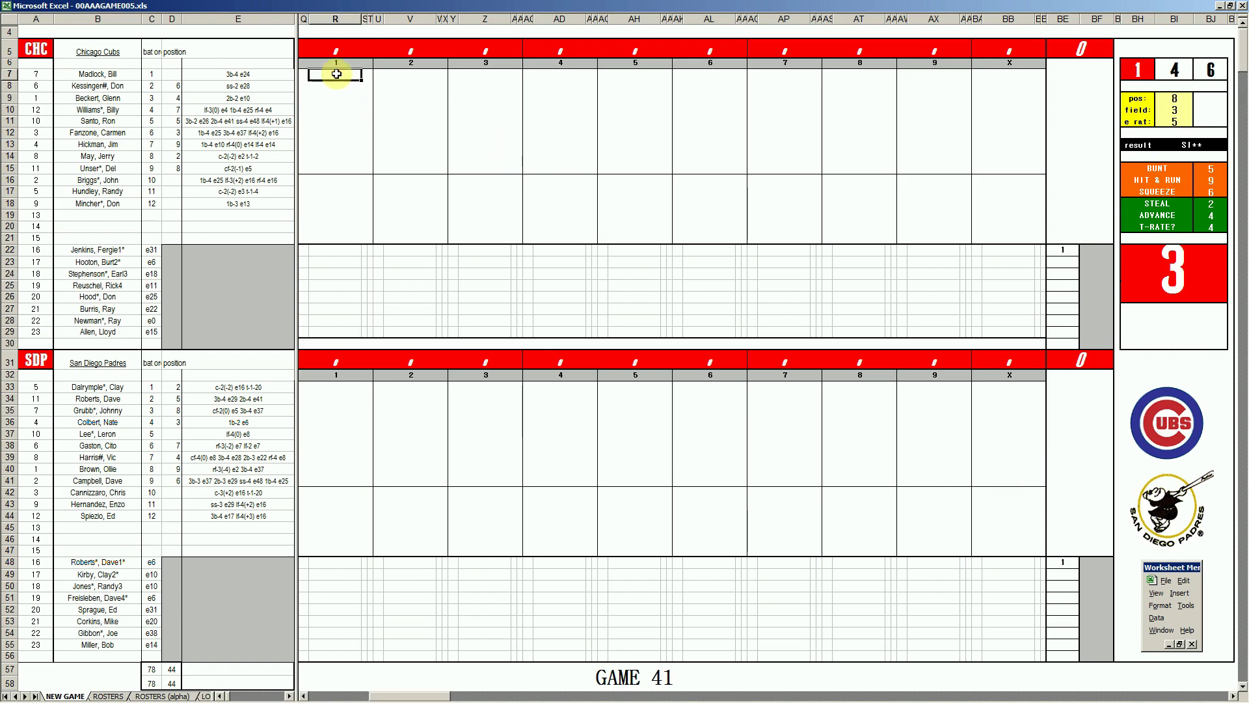
key(F9)
key(F9)
key(F9)
key(F9)
key(F9)
key(F9)
key(F9)
key(F9)
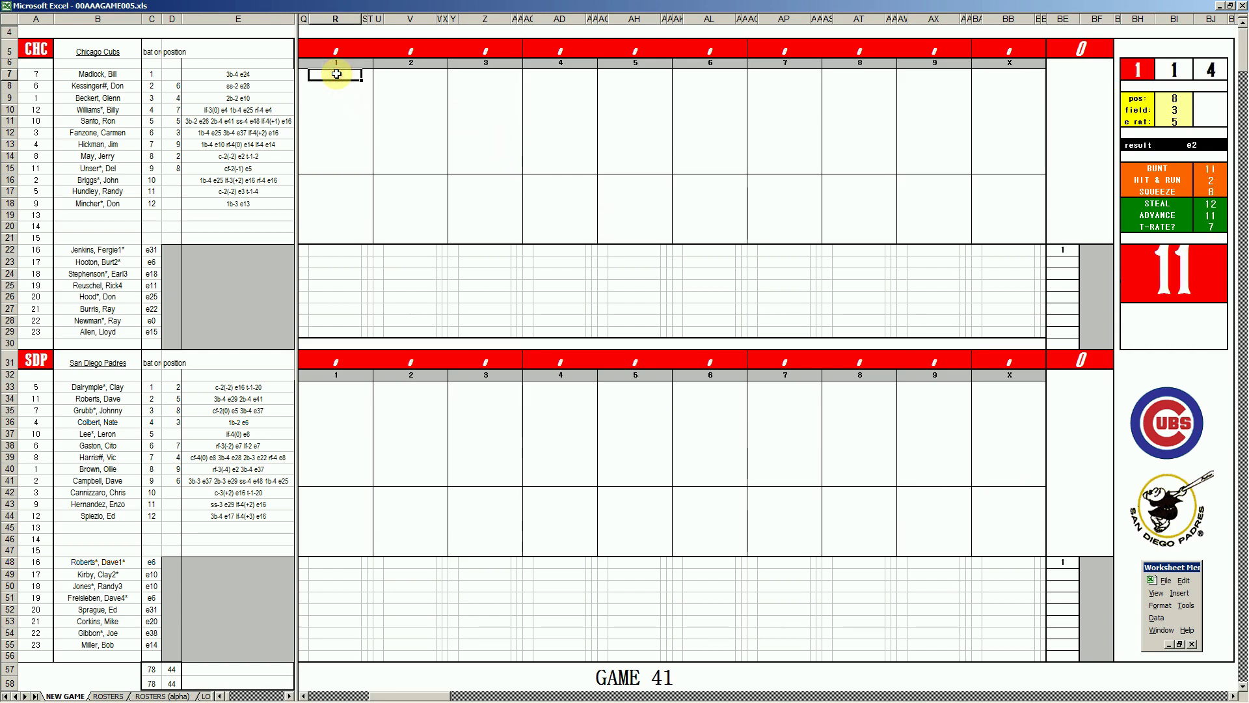
key(F9)
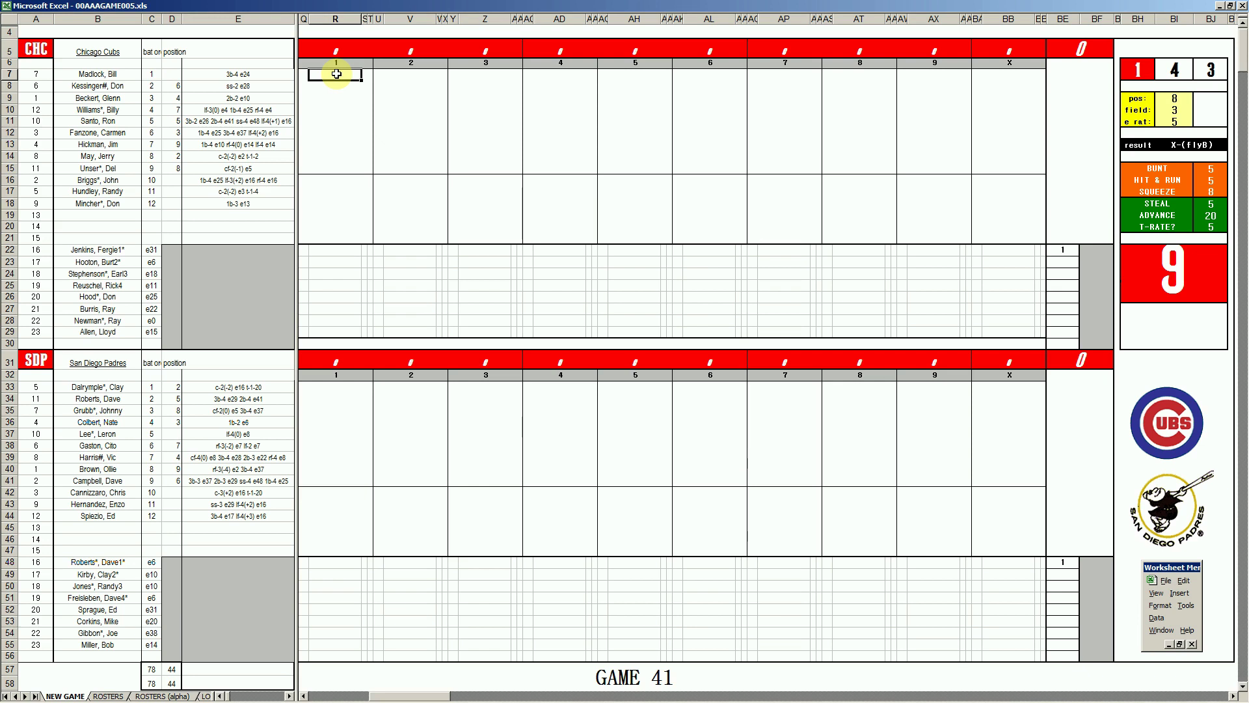
Record 1 in R7 for the Cubs' first batter and s in R22 for inning 1.
double_click(336, 73)
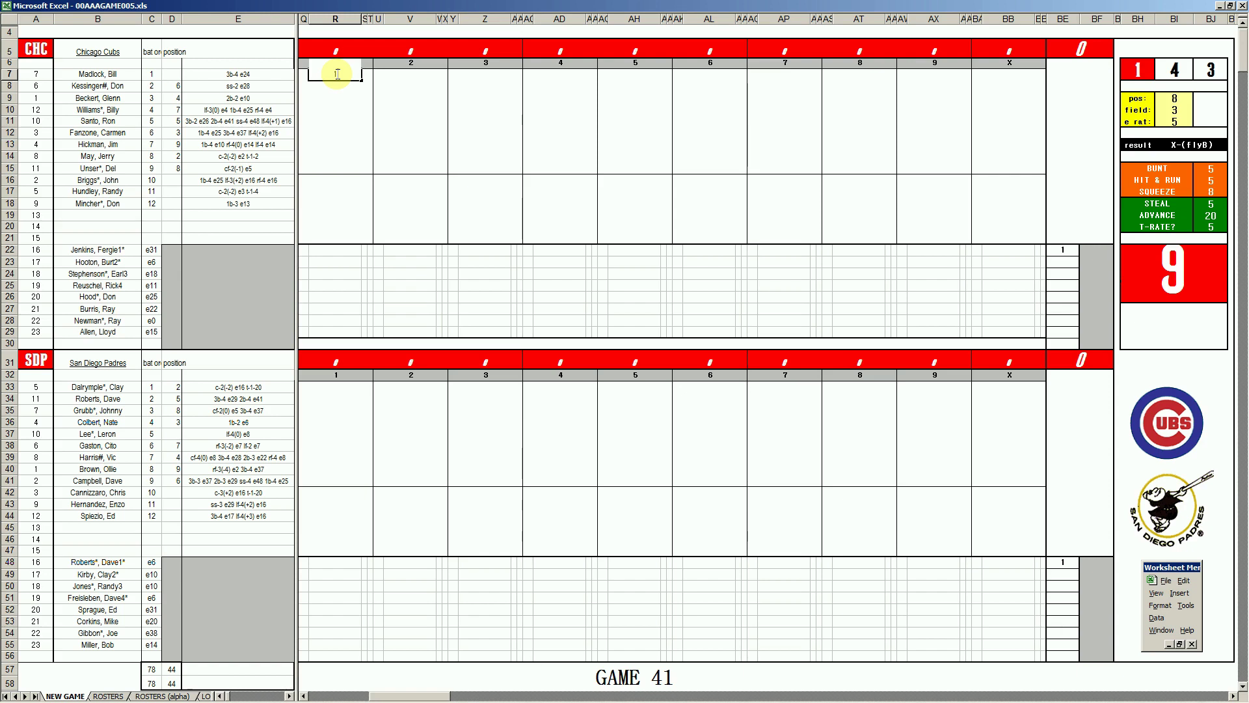
key(Return)
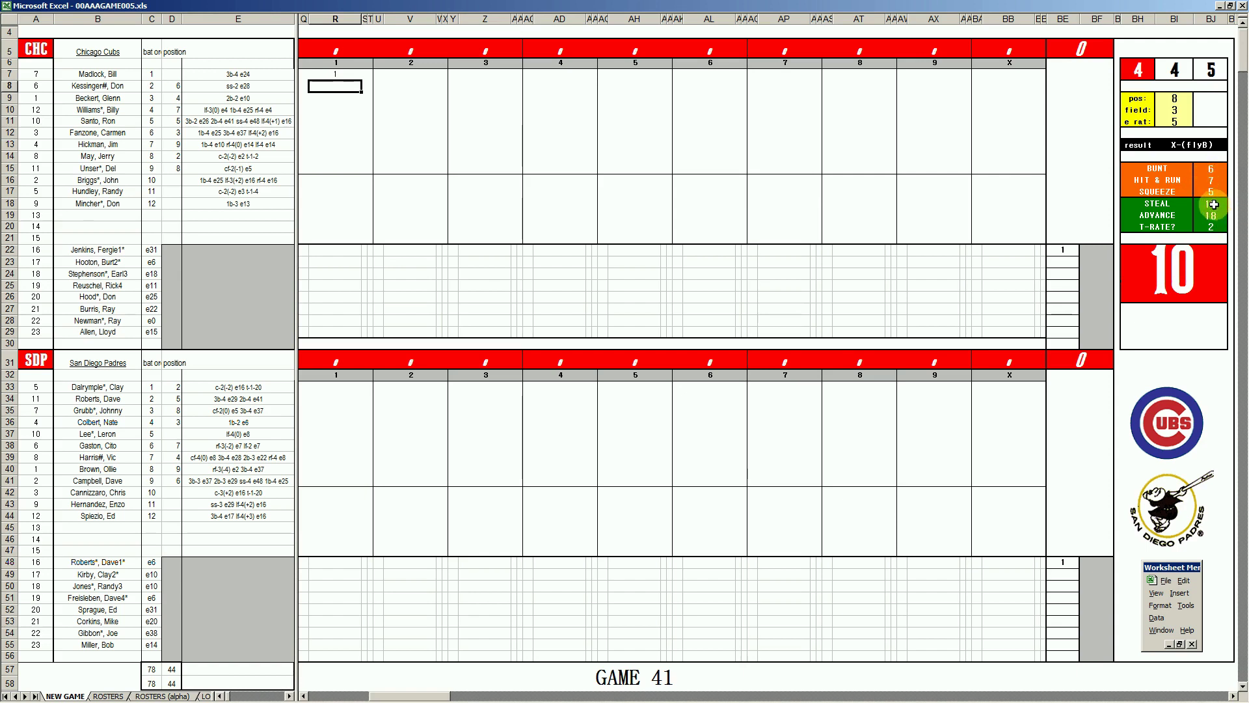
click(340, 254)
text(s)
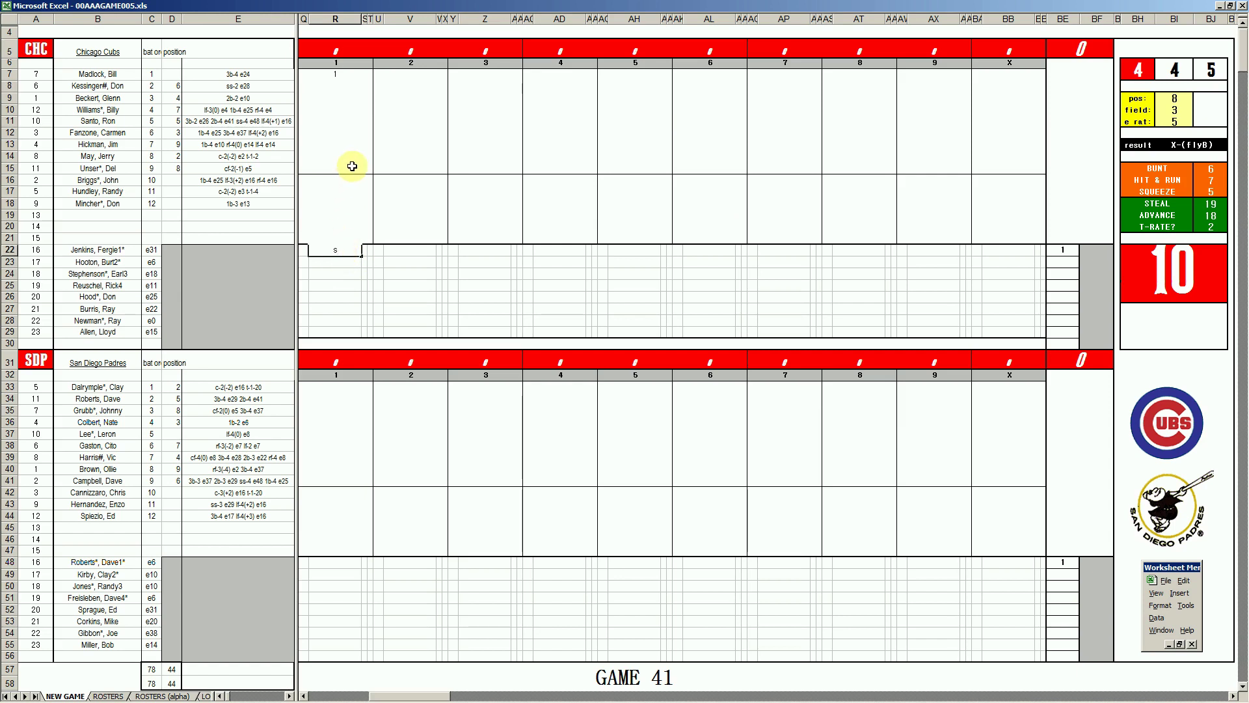
Record the Cubs' next two inning 1 results: ₩3 in R8 and 1 in R9.
click(338, 87)
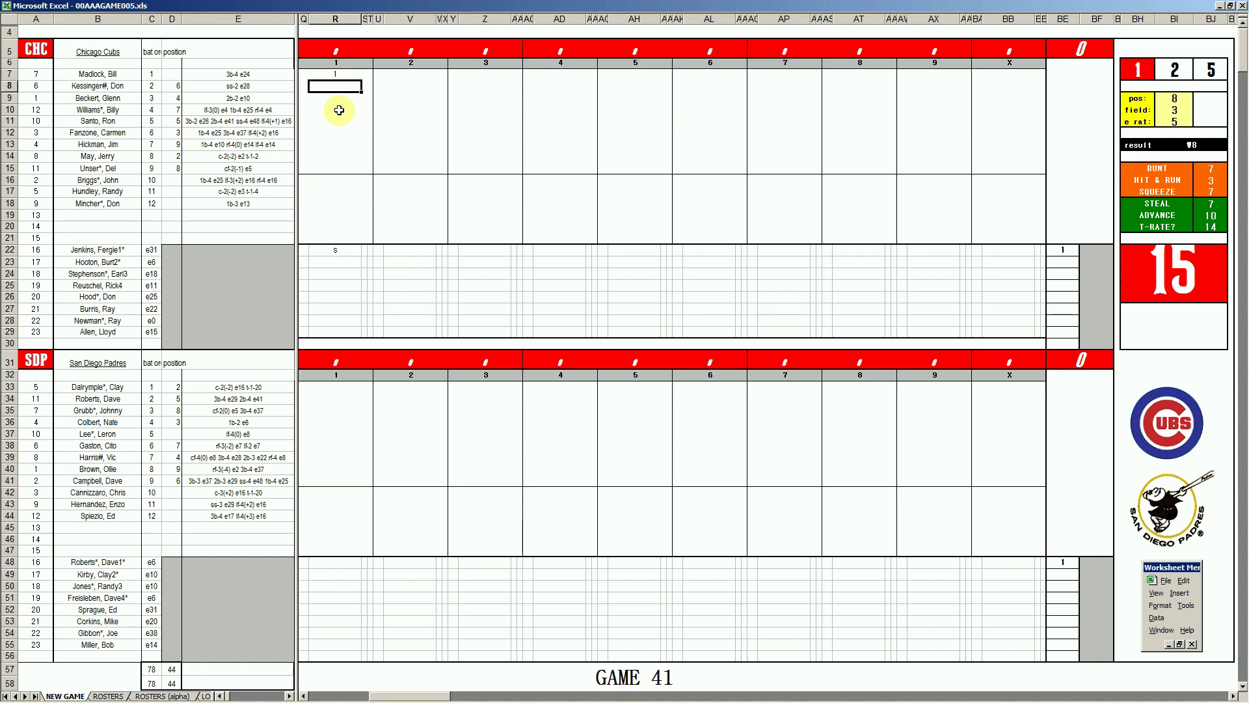
text(#3)
key(Return)
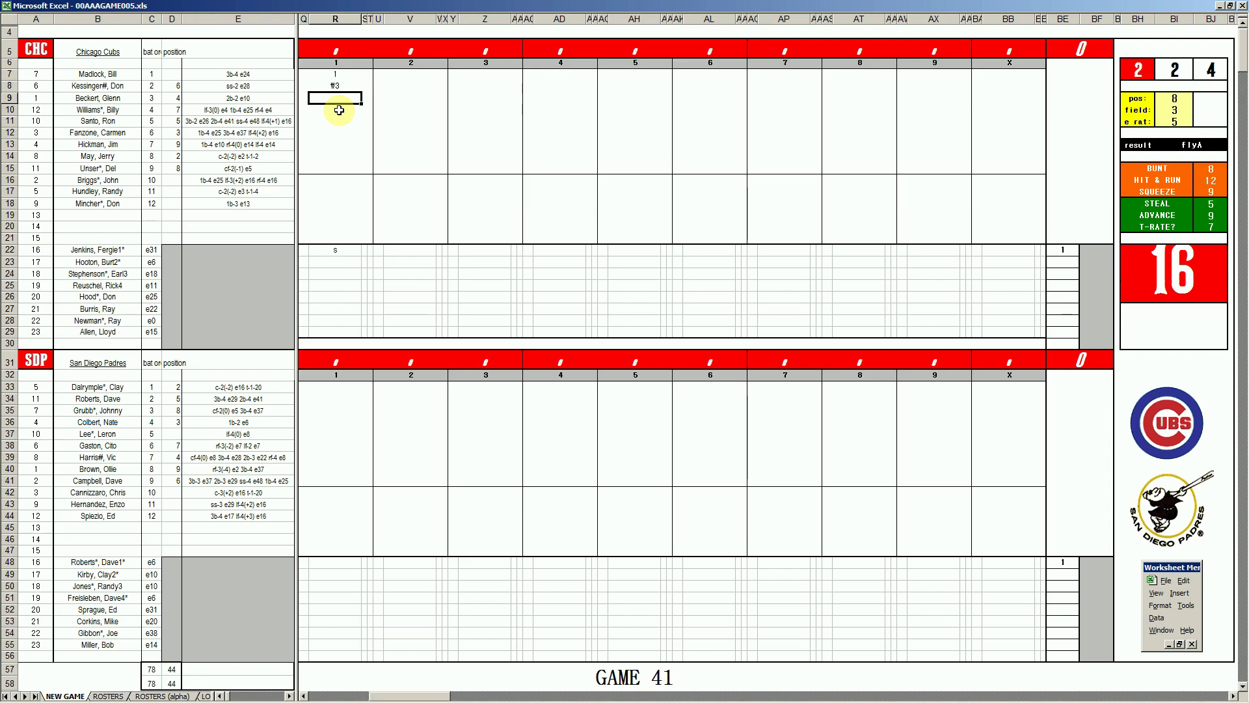
text(1)
key(Return)
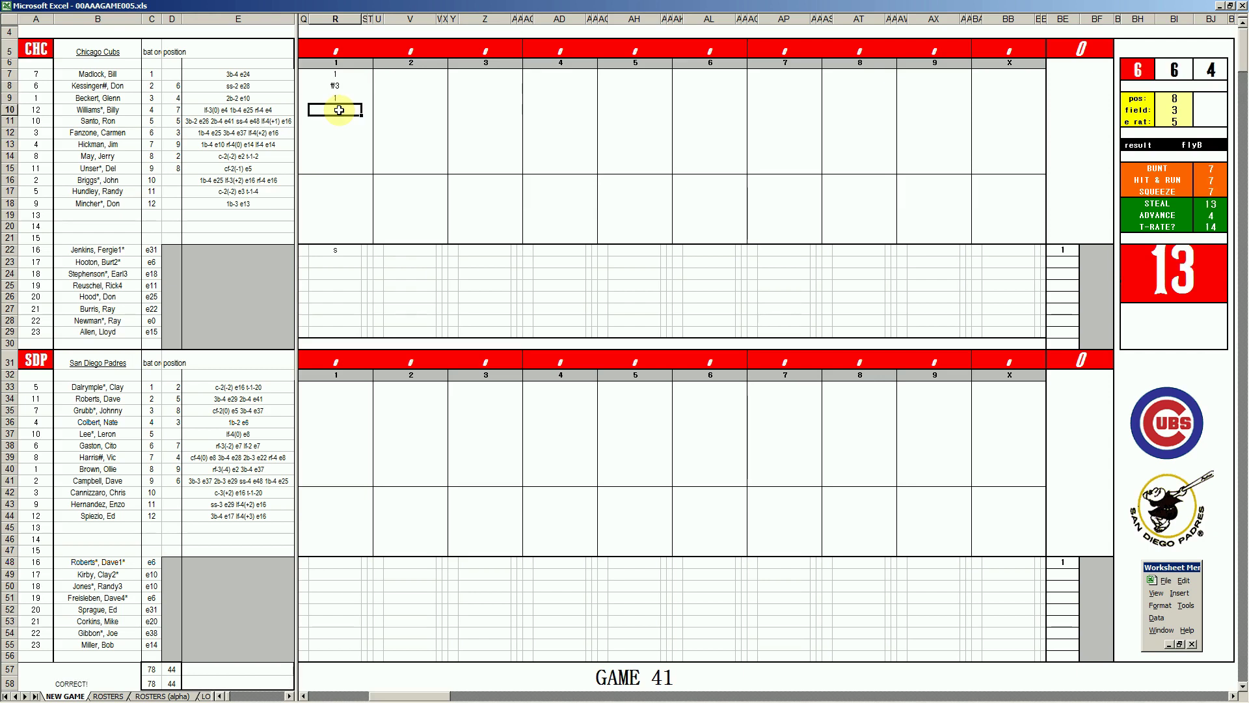
Set the fielding lookup to pos 5 and field 4, and record ₩53 in R10 for the Cubs' fourth batter.
key(ctrl+p)
text(5)
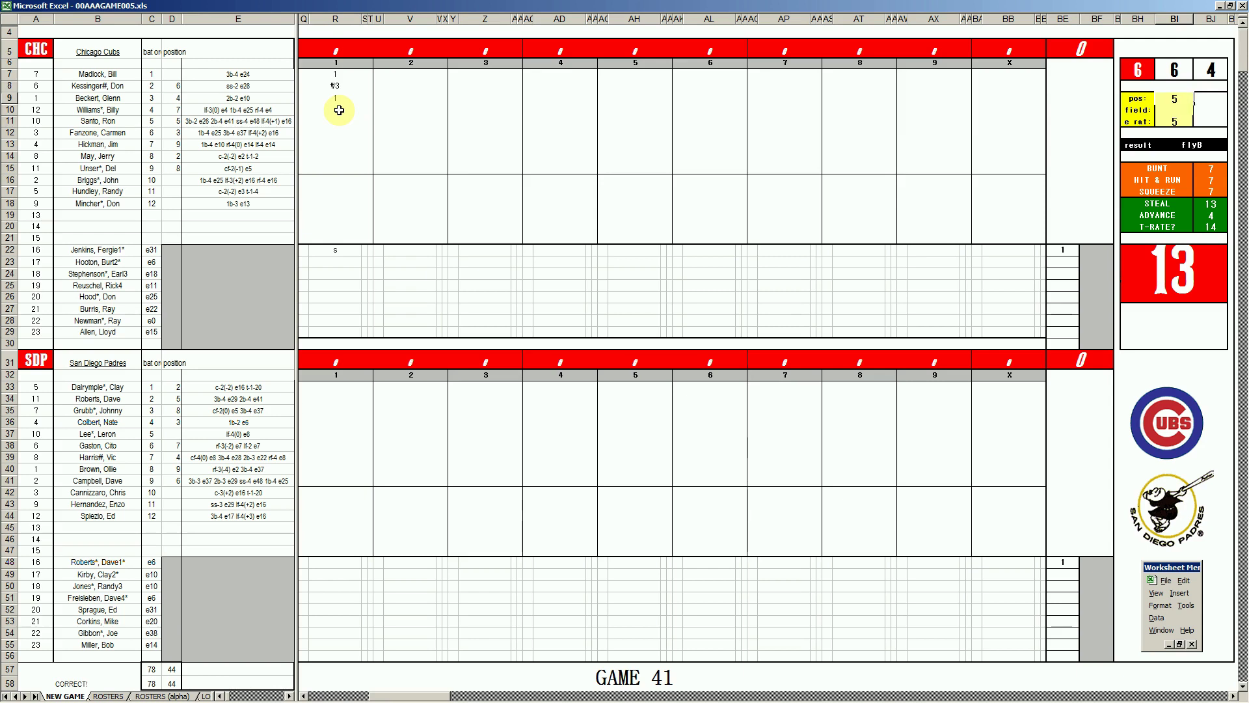
text(3)
key(Return)
text(4)
key(Return)
click(334, 109)
text(#53)
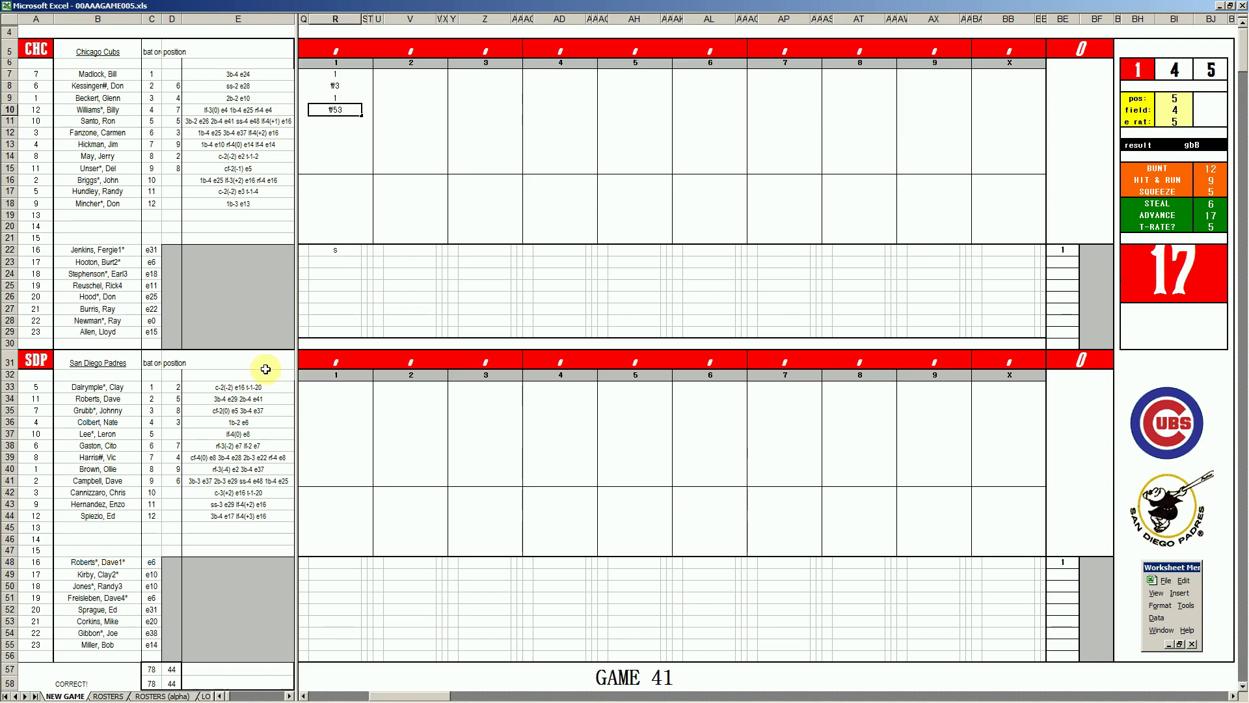
Set the fielding lookup for the Padres' first at-bat to pos 4, field 2 and e rat 10.
click(344, 385)
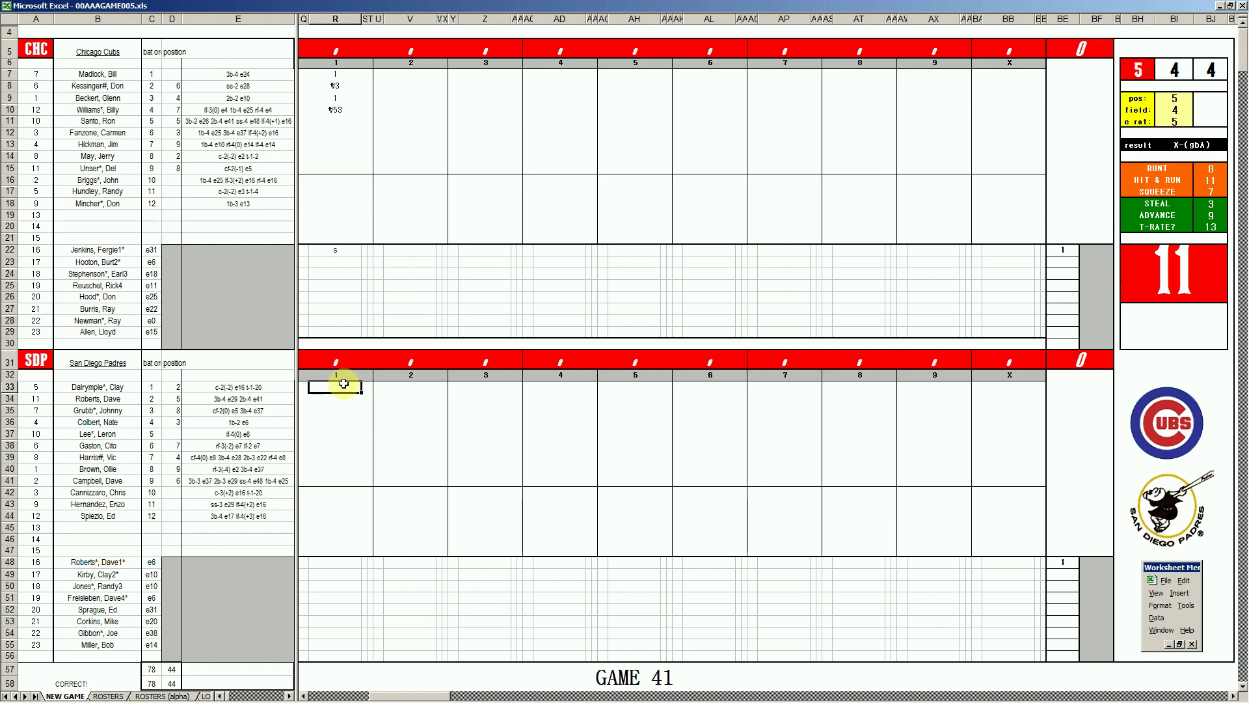
key(ctrl+q)
text(4)
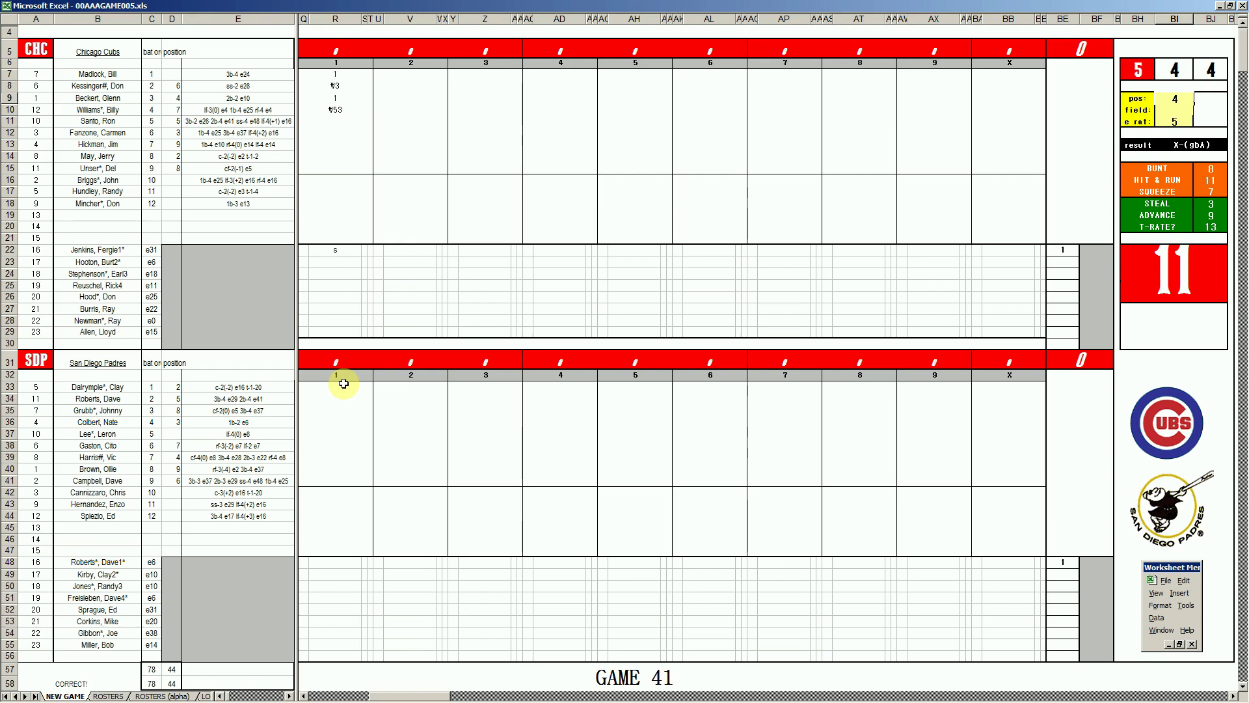
key(Return)
text(2)
key(Return)
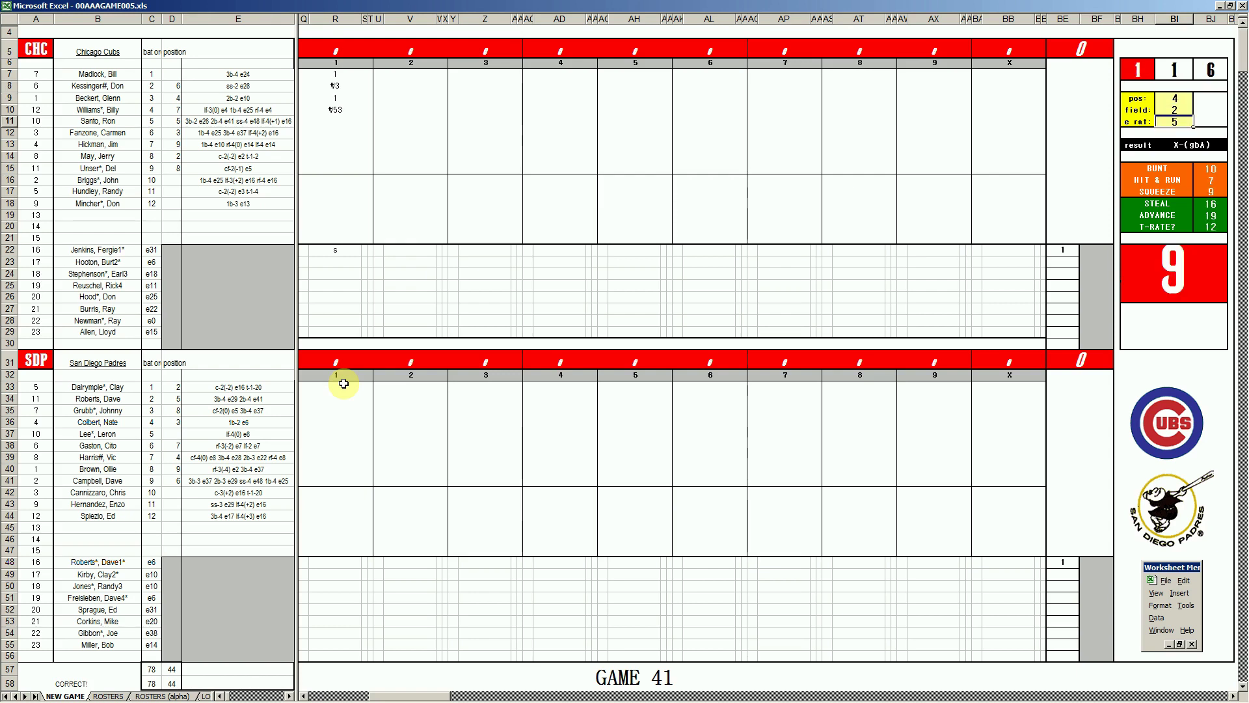
text(10)
key(Return)
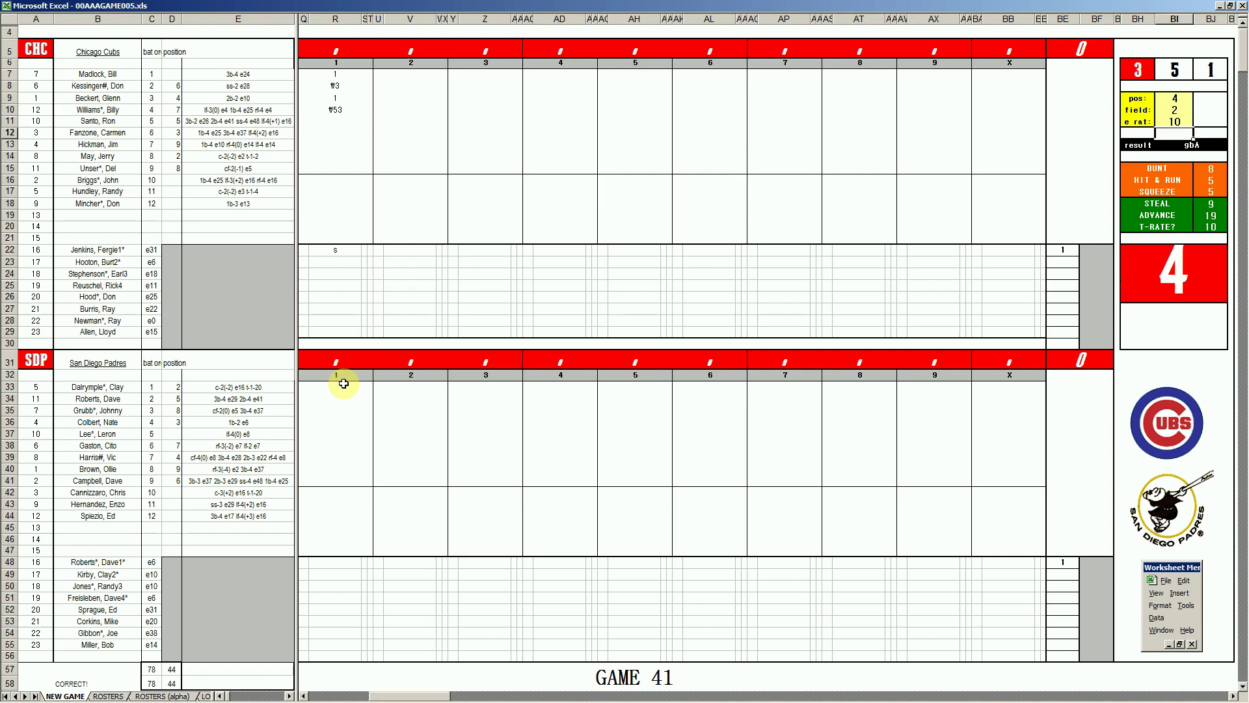
Record the Padres' inning 1 results in R33 to R36: ₩43, k, 1 and k.
click(343, 383)
text(#45)
key(Return)
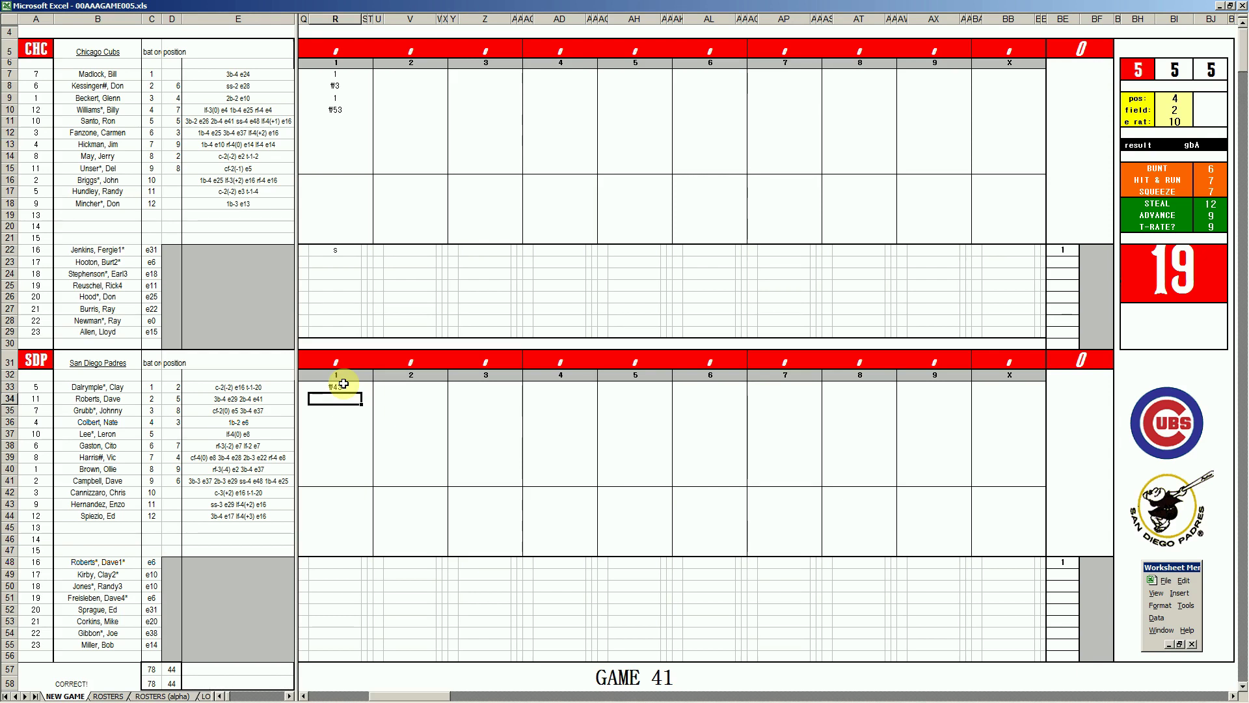
text(k)
key(Return)
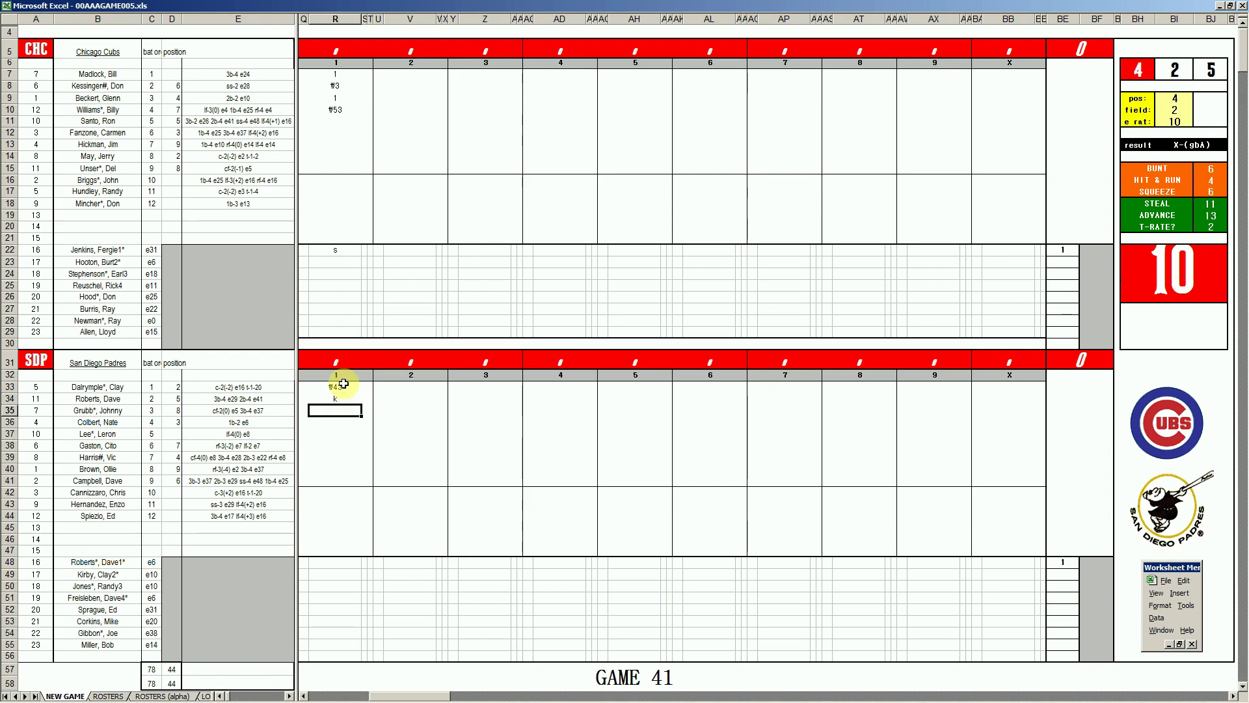
text(1)
key(Return)
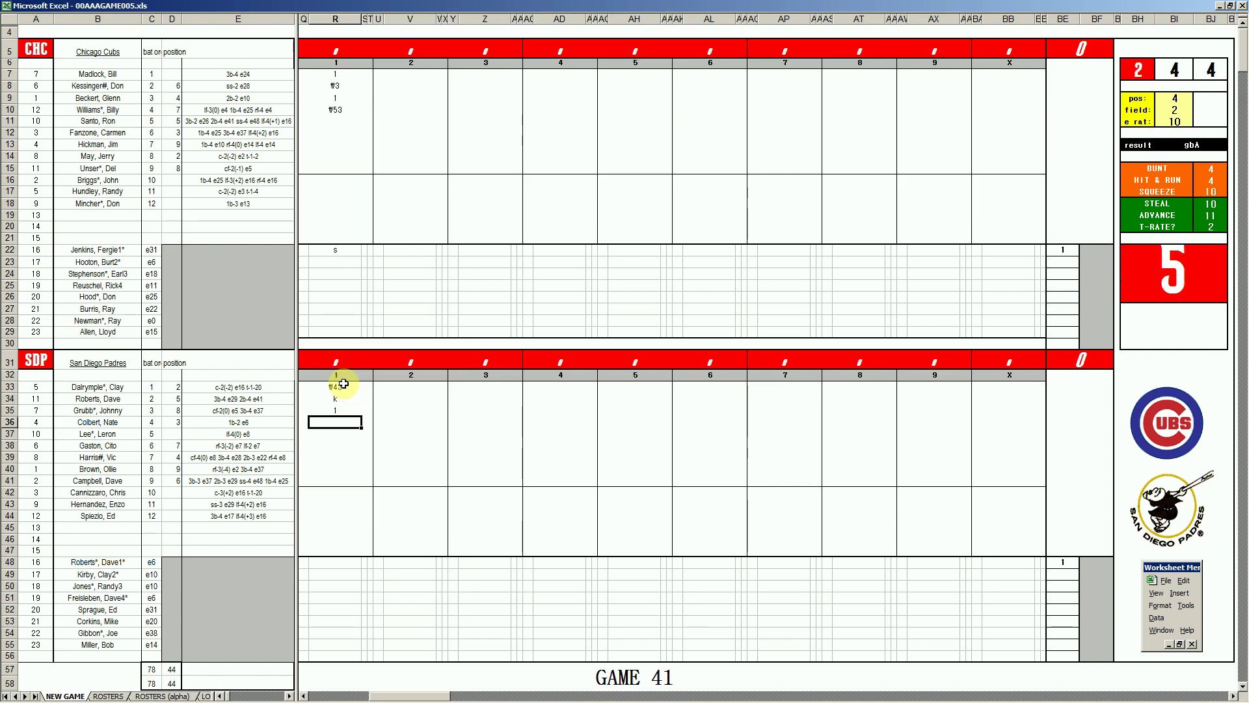
text(k)
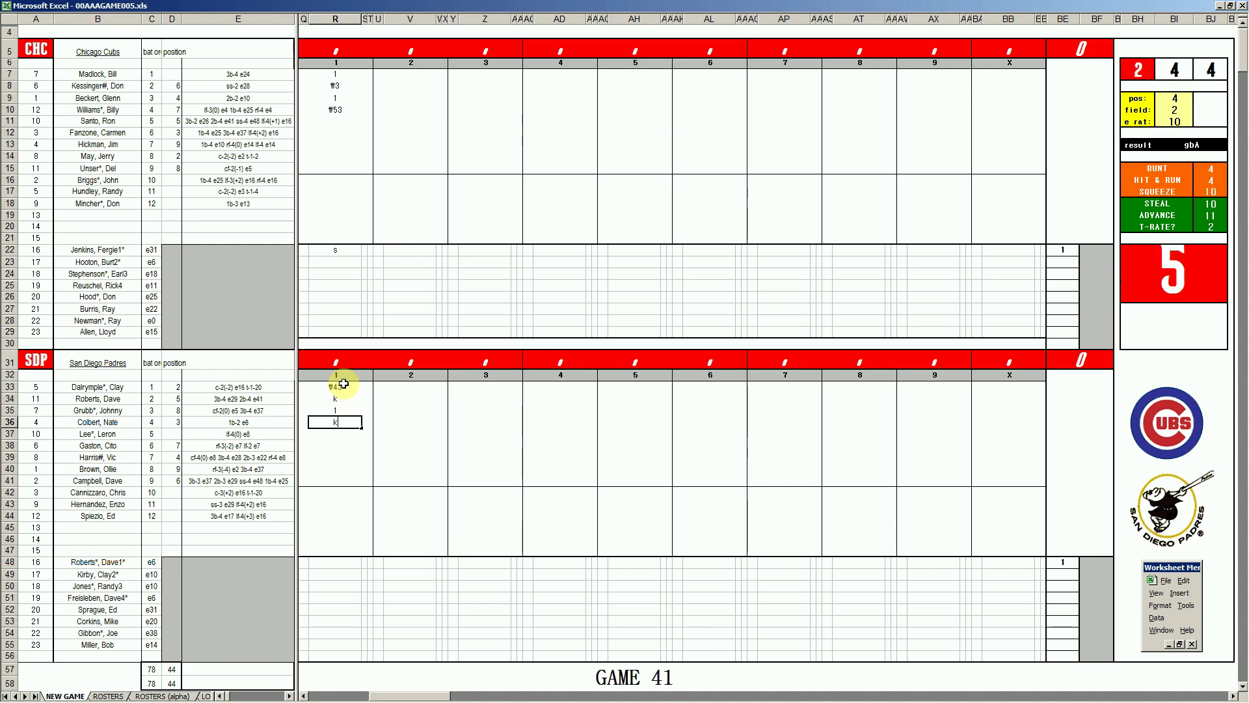
Record the Cubs' inning 2 results in V11 to V13: ₩4, ₩8 and ₩43.
click(394, 121)
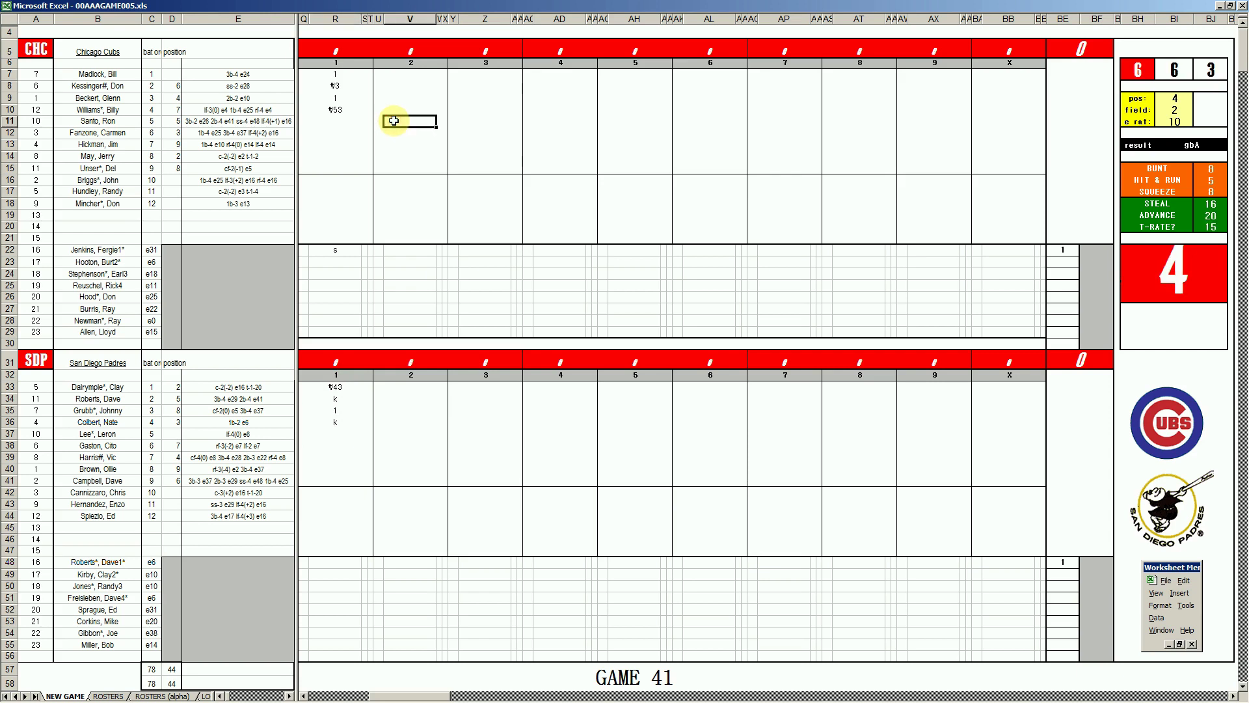
text(g4)
key(Return)
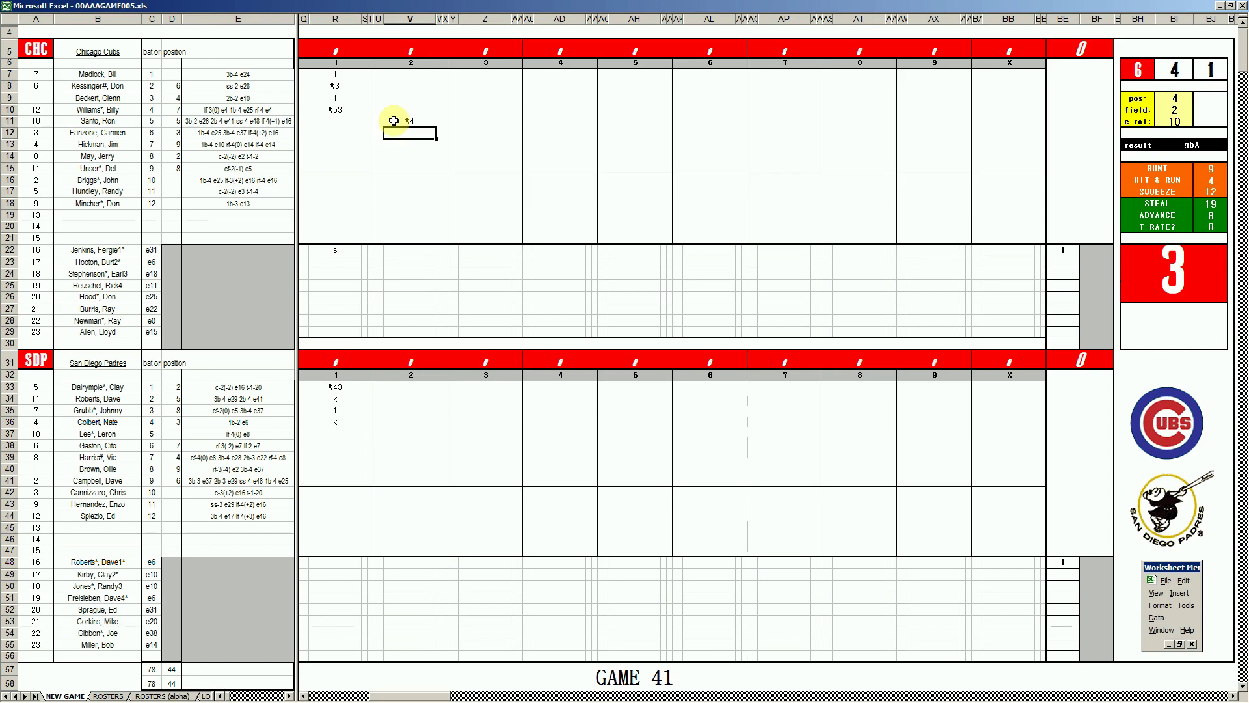
text(g8)
key(Return)
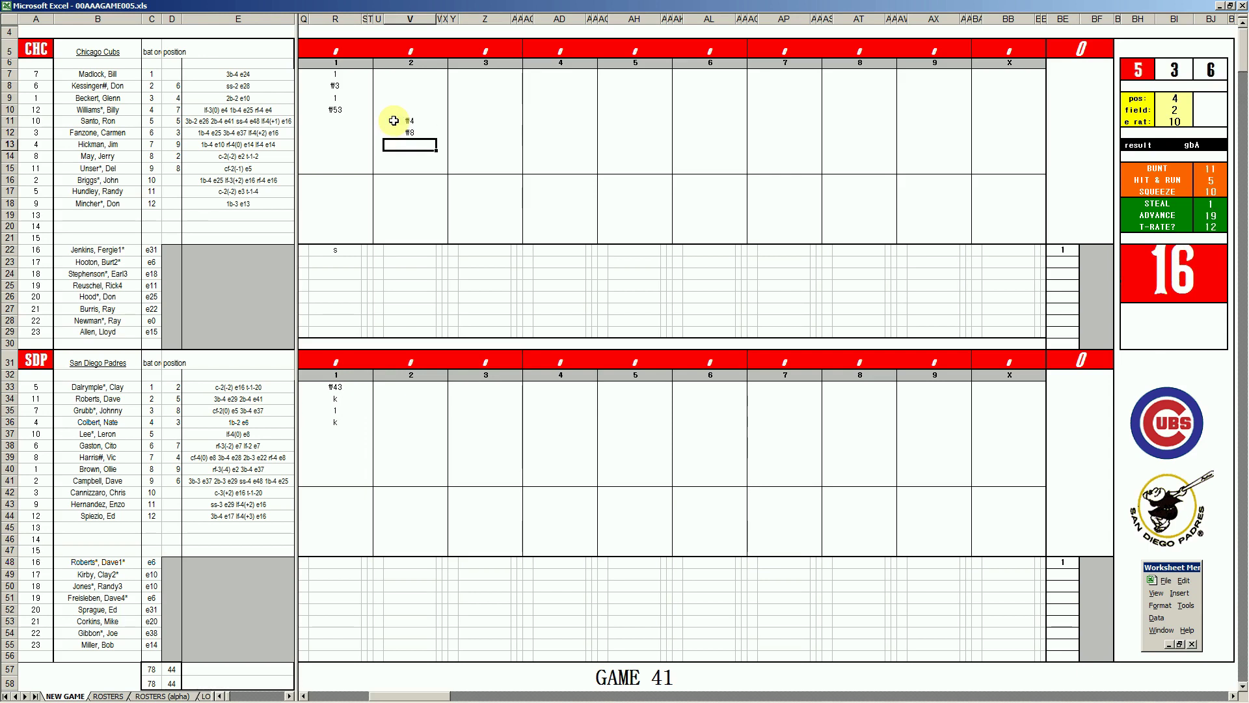
text(g43)
Record 4 in V37 for the Padres' fifth batter in inning 2, with 1 in both U37 and W37.
click(401, 432)
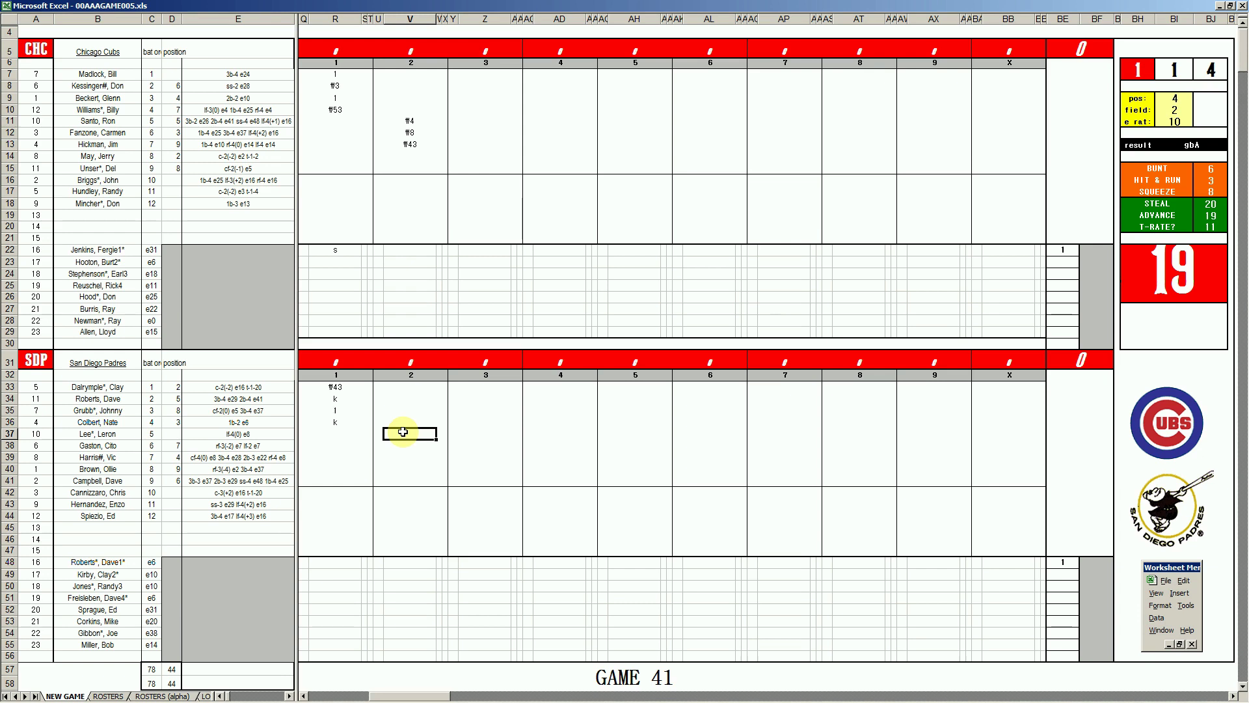
text(4)
key(Right)
text(1)
key(Left)
key(Left)
text(1)
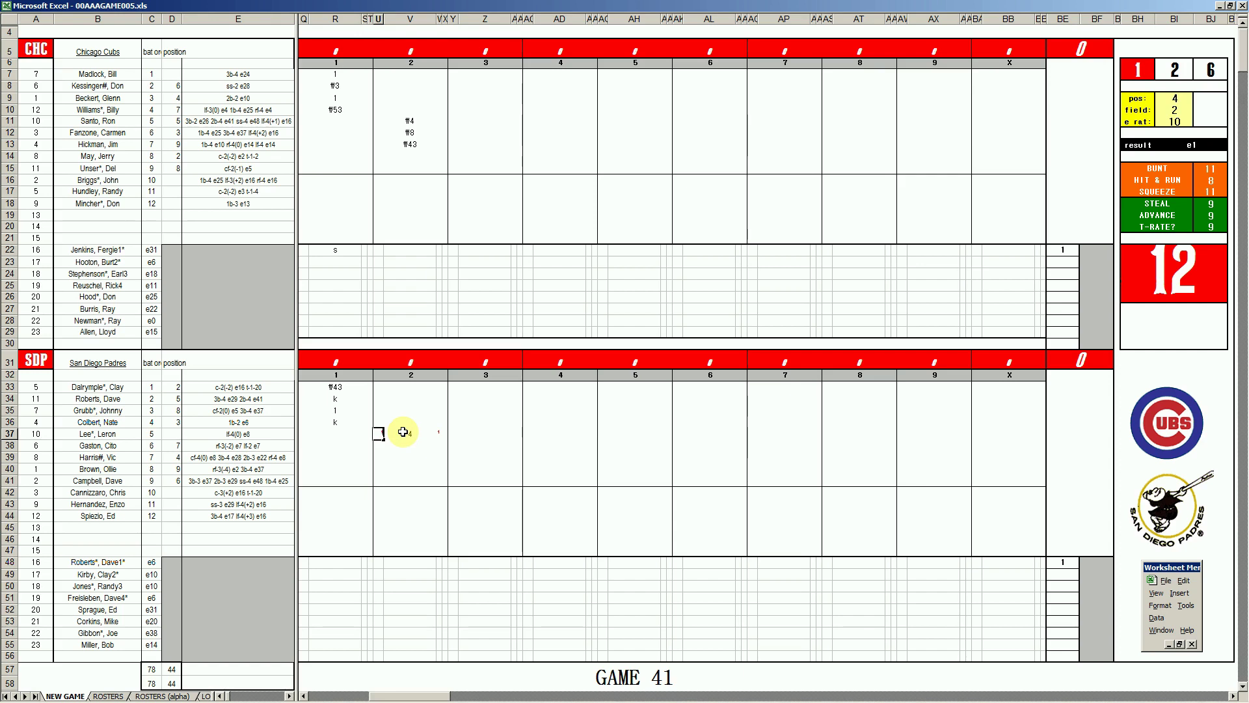
key(Return)
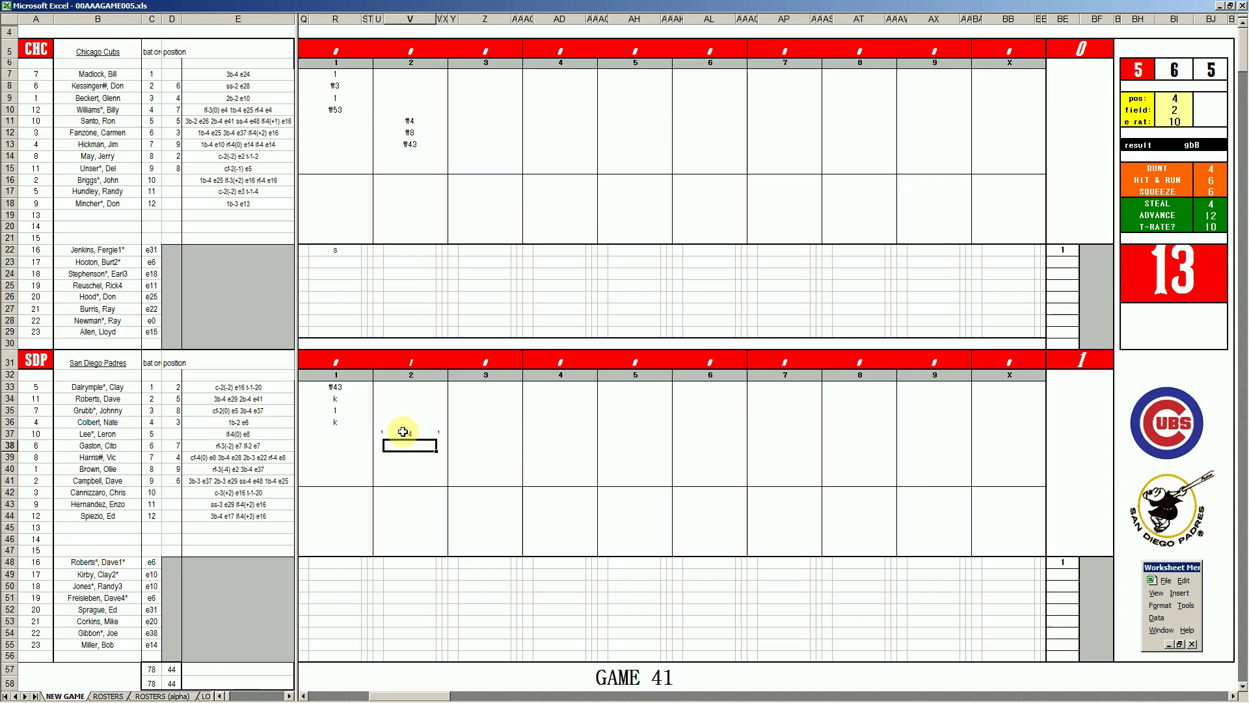
Record ₩43 in V38 for the Padres' sixth batter in inning 2.
key(ctrl+p)
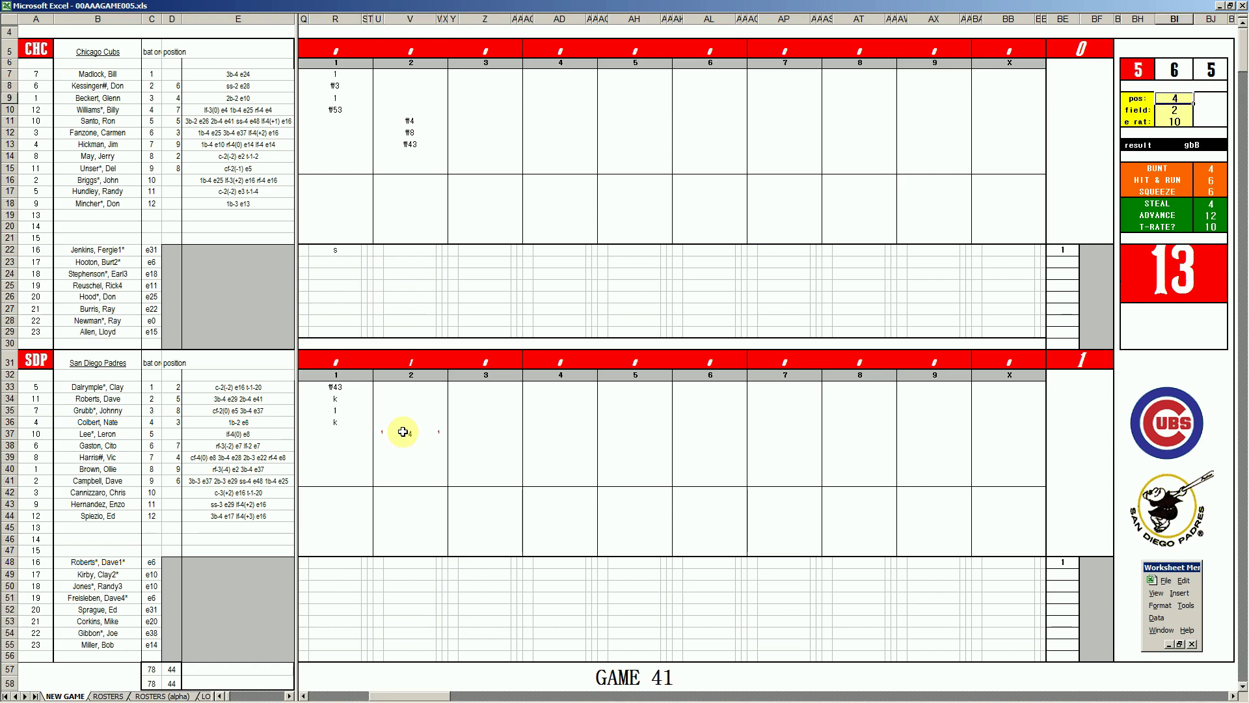
click(412, 449)
text(\43)
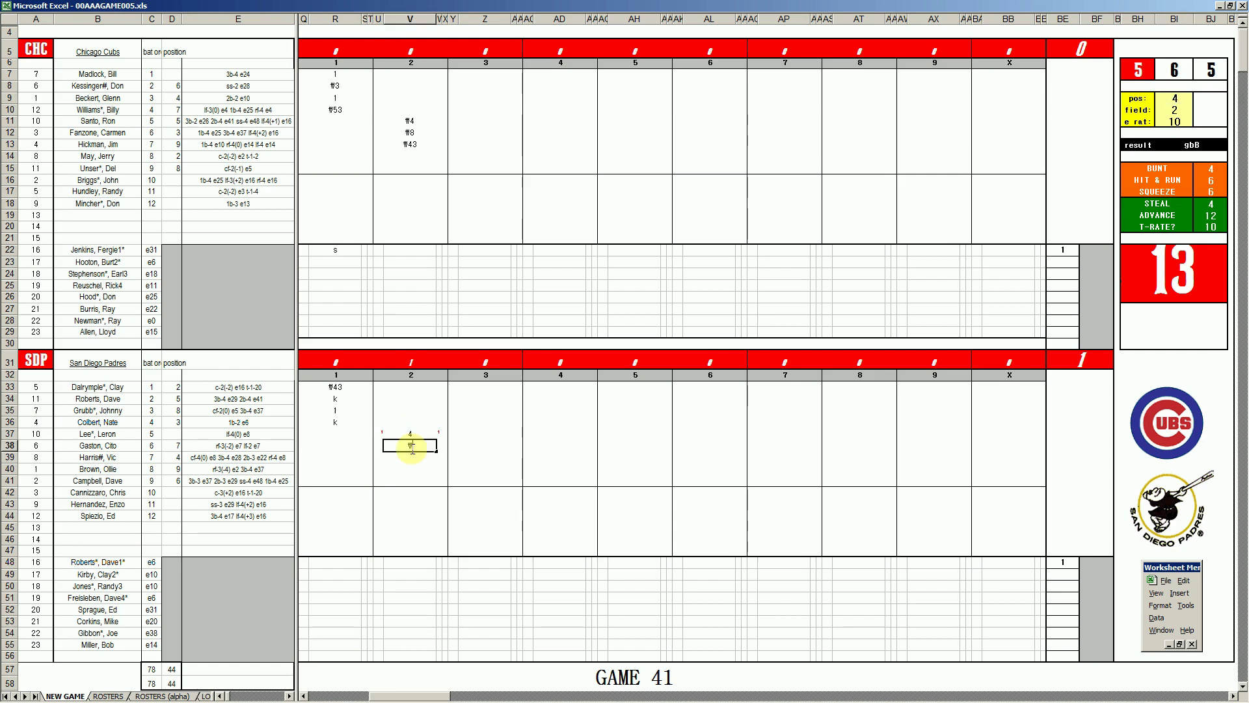
key(Return)
key(Return)
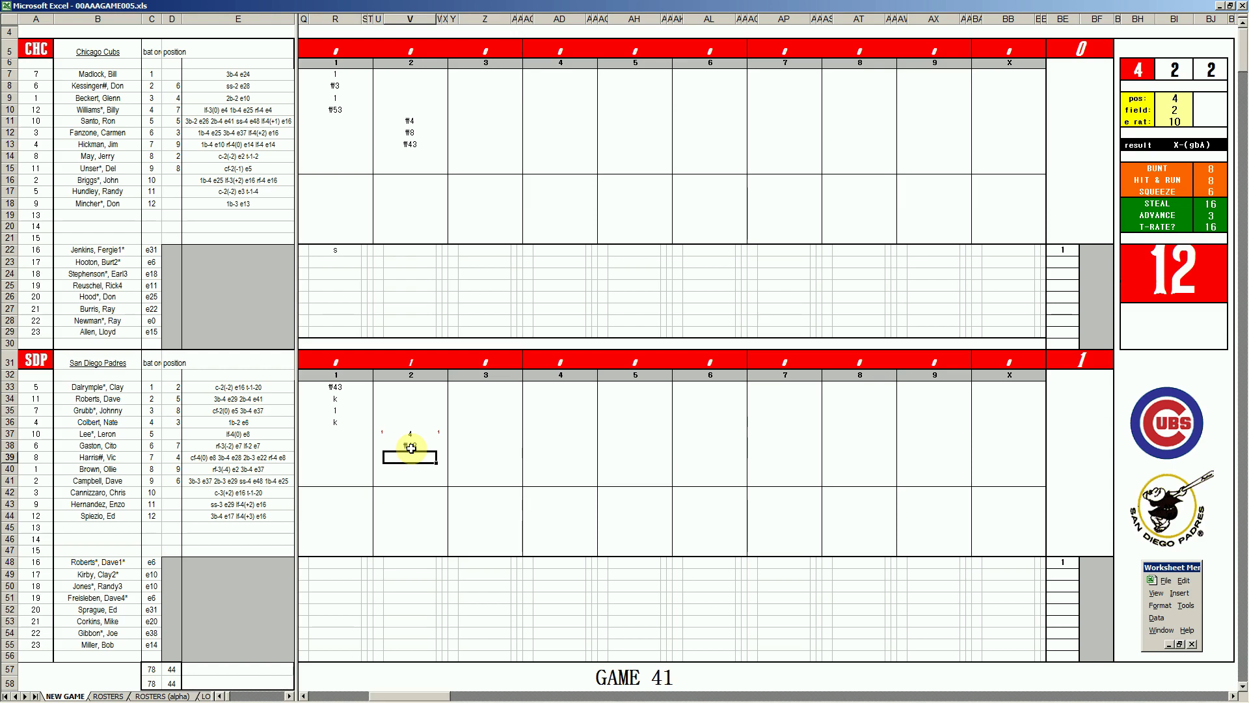
Record 4 in V39 with 1 in both U39 and W39, and ₩7 in V40 for the Padres' next two batters.
text(4)
key(Tab)
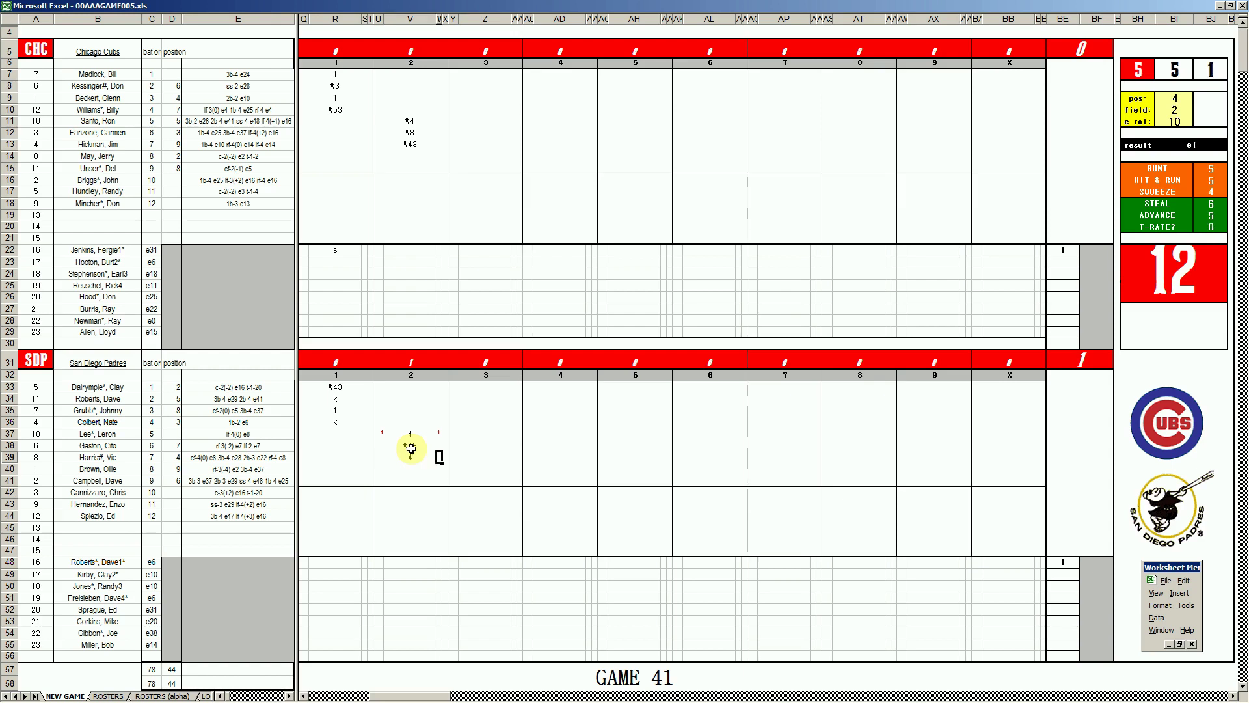
key(Left)
key(Left)
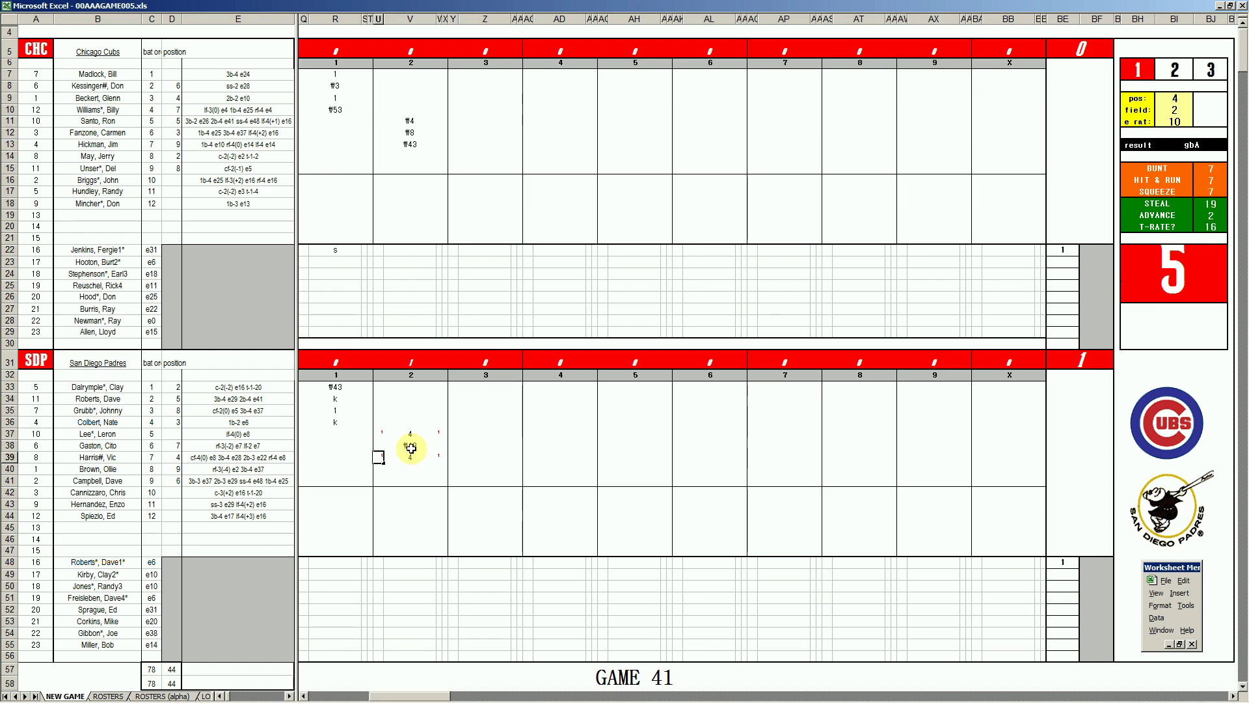
key(Right)
key(Down)
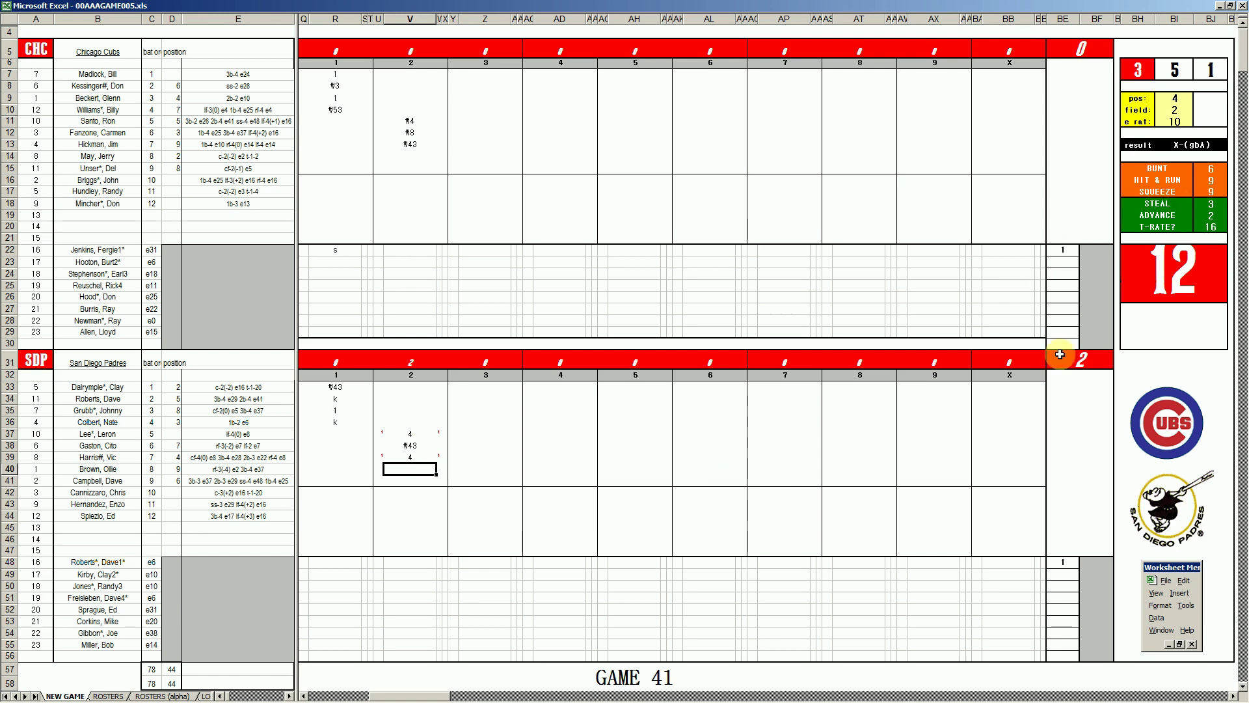
text(#7)
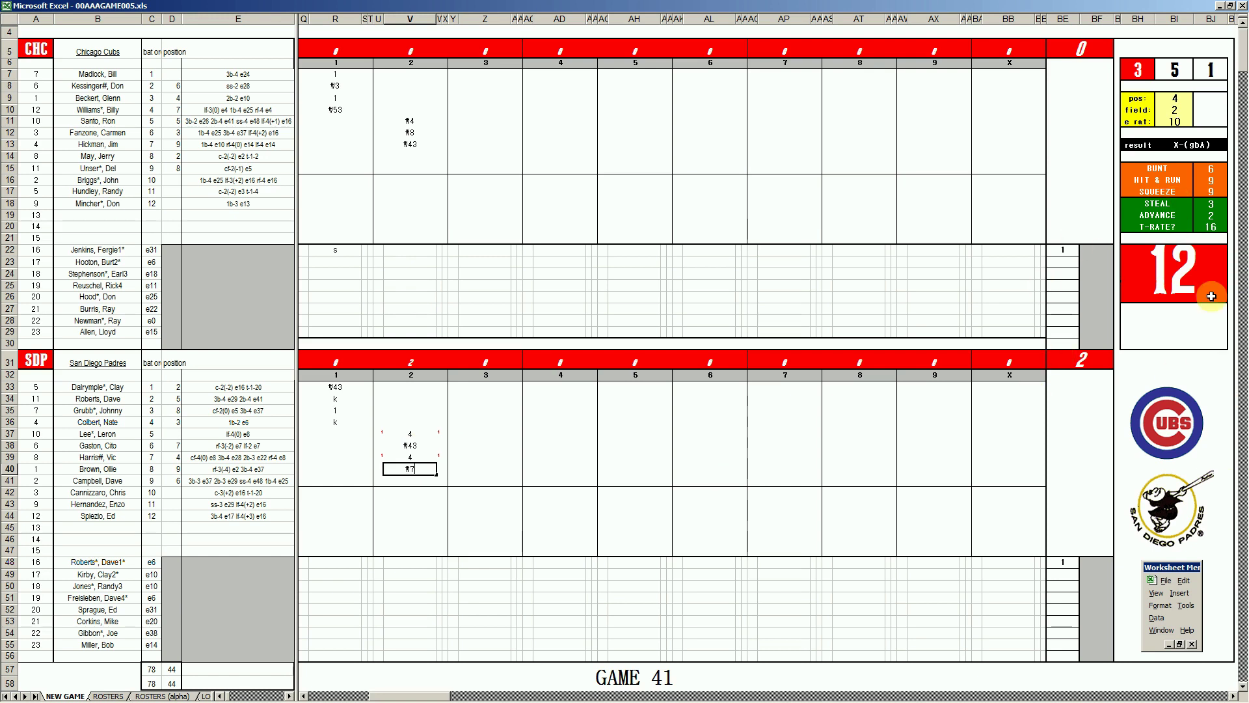
key(Return)
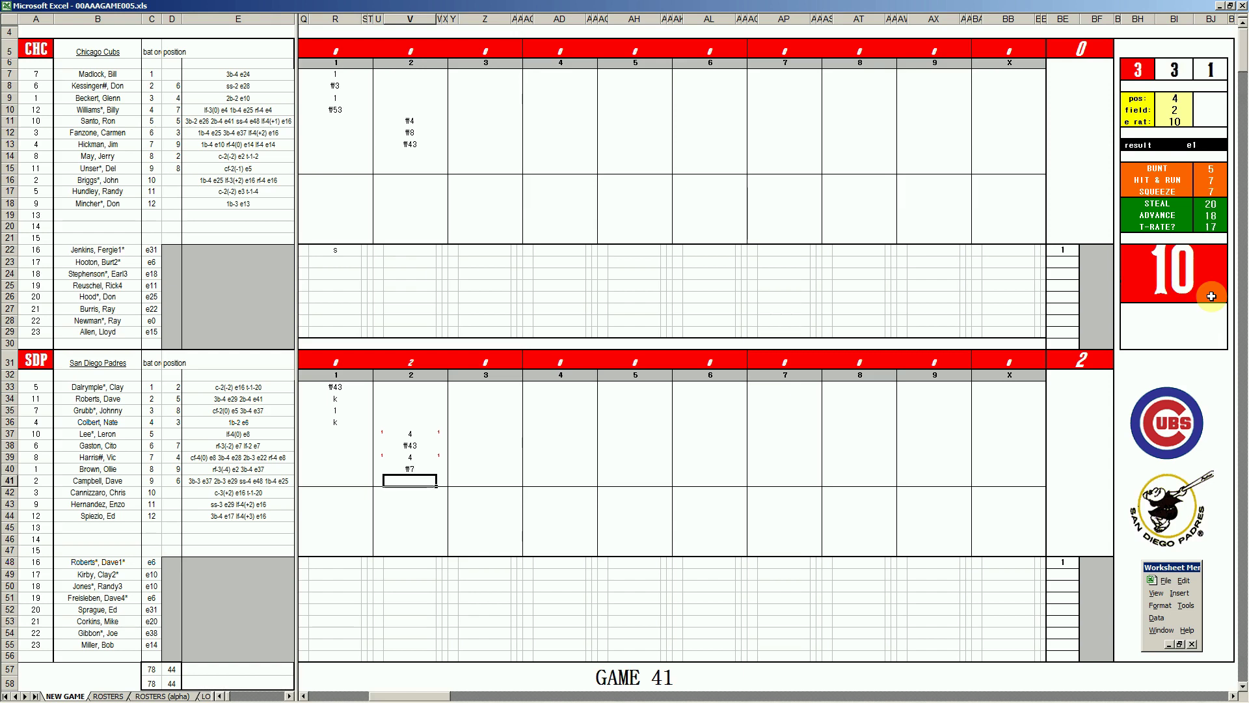
Record ₩63 in V41 for the Padres' ninth batter, and start the Cubs' inning 3 with ₩63 in Z14 and 1 in Z15.
text(#63)
click(484, 155)
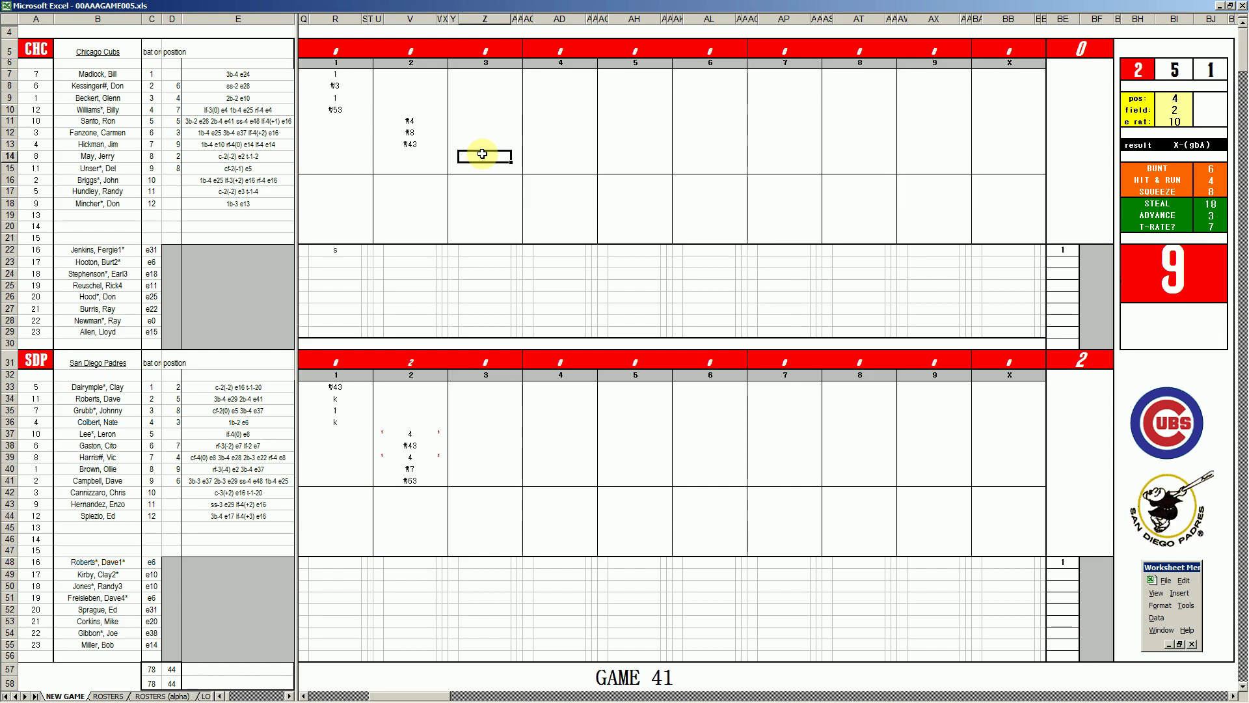
text(#3)
key(Return)
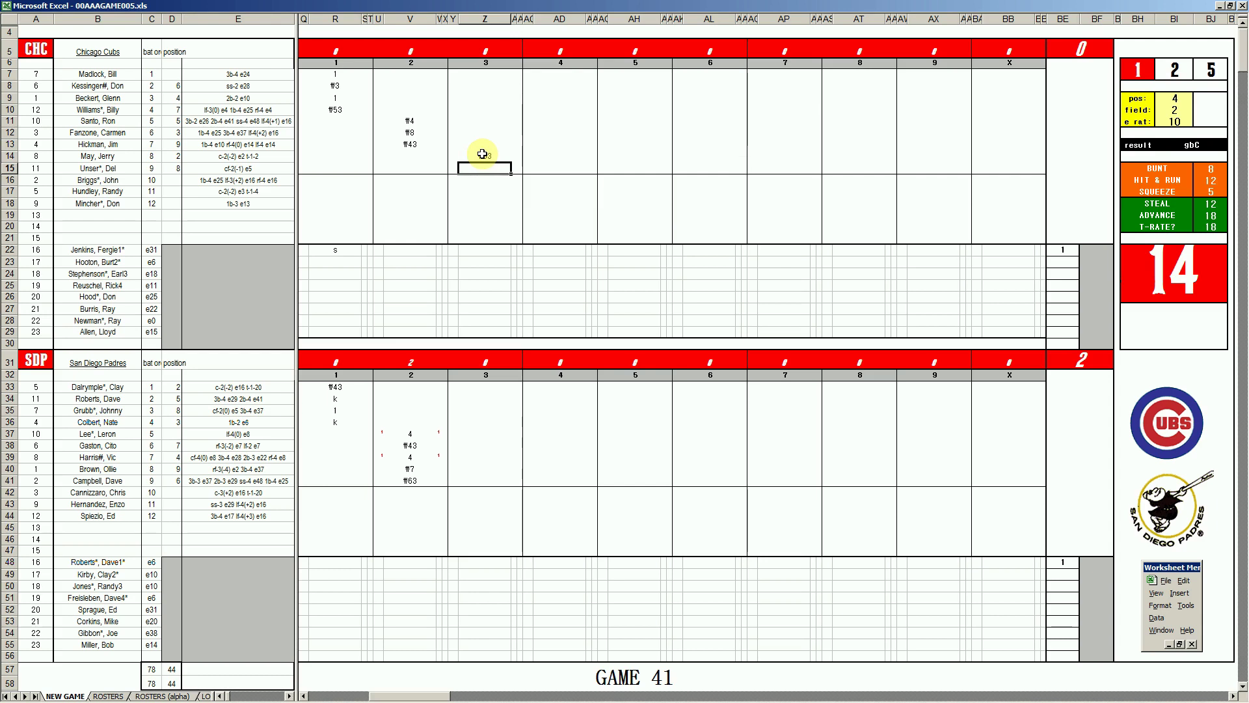
text(1)
Record the Cubs' first two lineup spots in inning 3: ₩3 in Z7 and ₩4 in Z8.
key(Up)
key(Up)
key(Up)
key(Up)
key(Up)
key(Up)
key(Up)
key(Up)
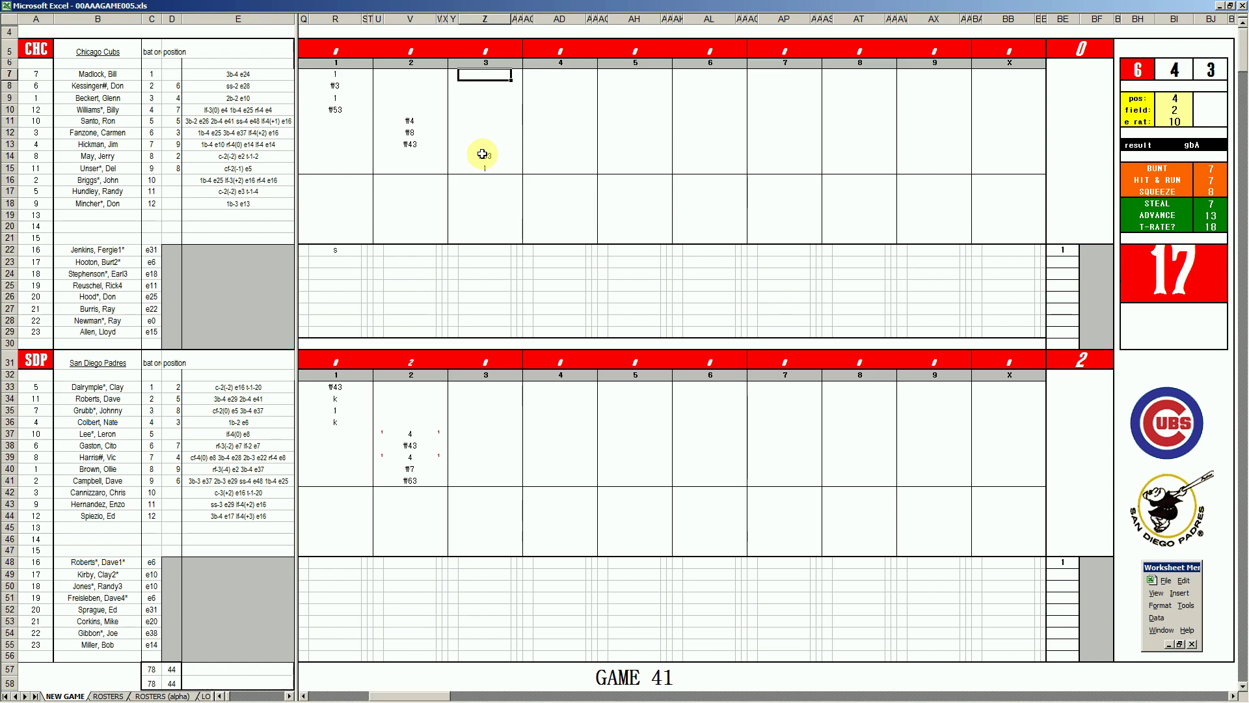
text(\3)
key(Return)
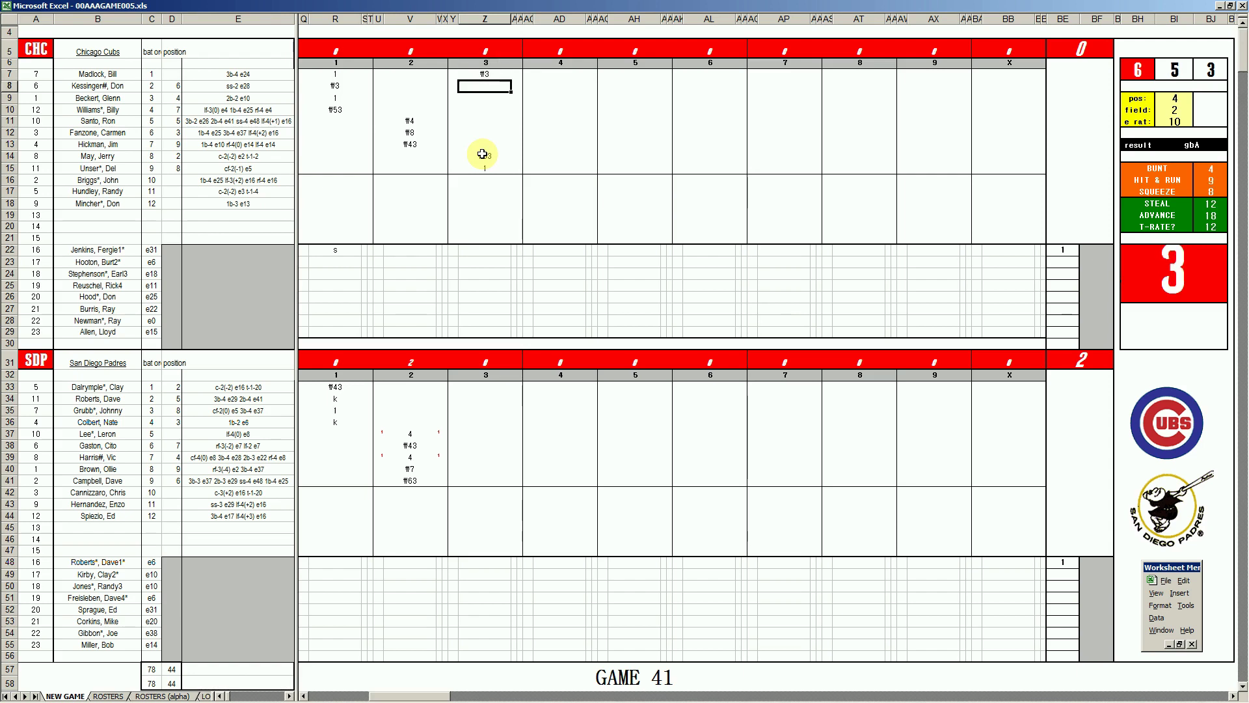
text(\4)
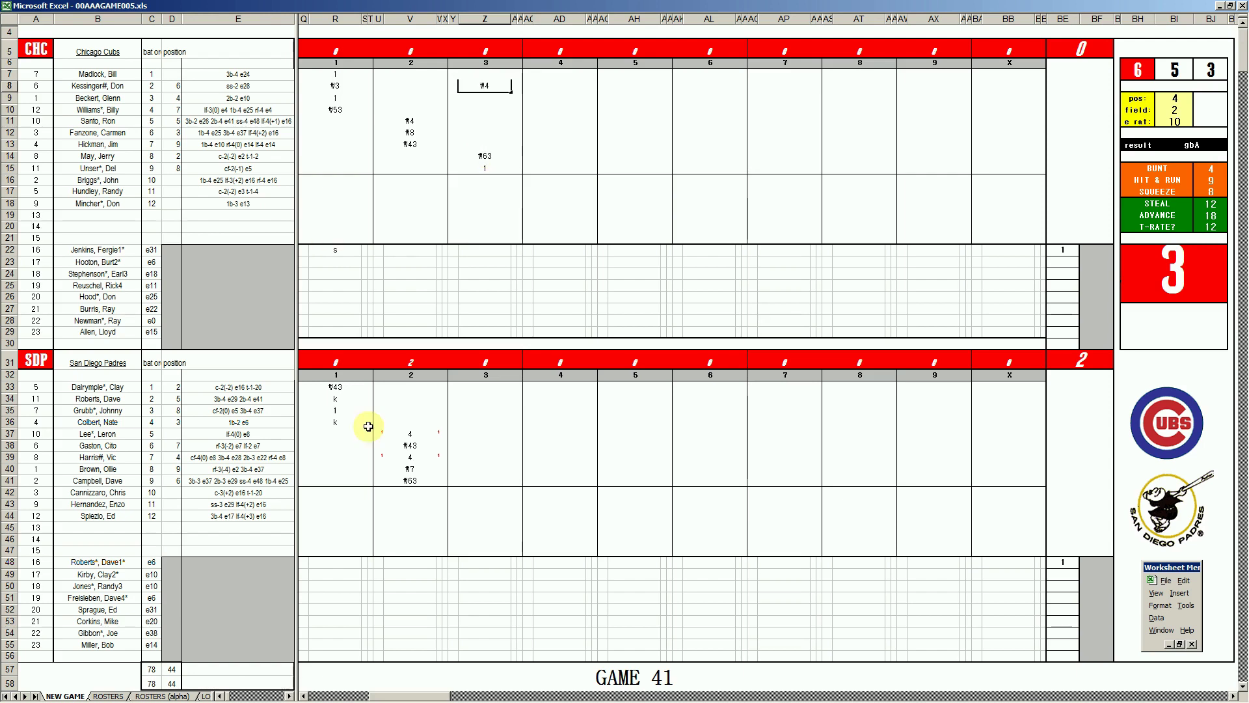
Record the Padres' inning 3 results in Z33 to Z37: 8, k, ₩8, 8 and ₩64.
click(487, 387)
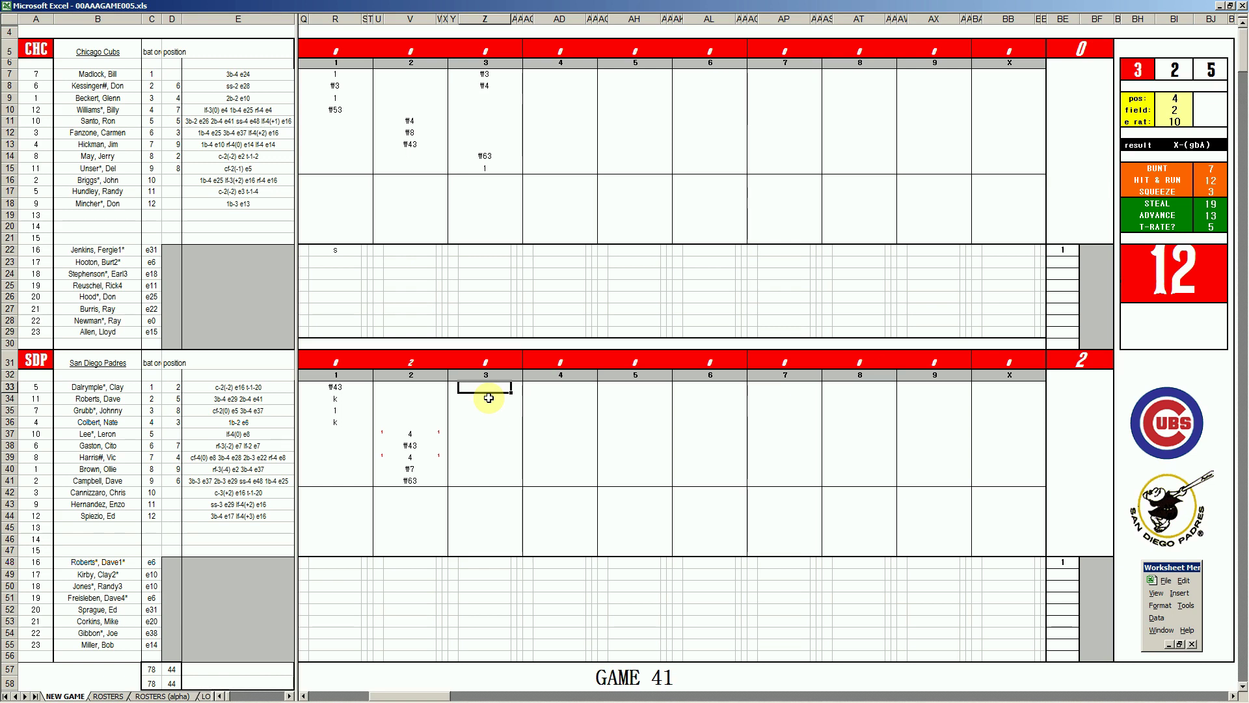
text(8)
key(Return)
text(k)
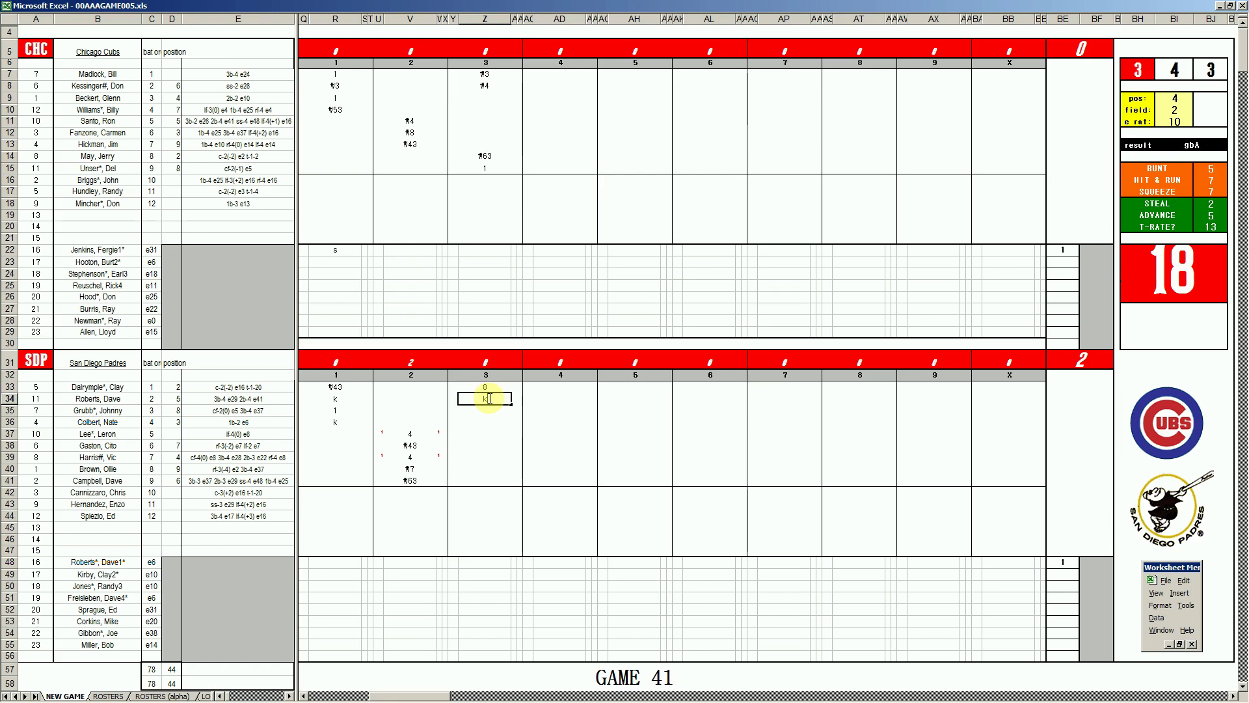
key(Return)
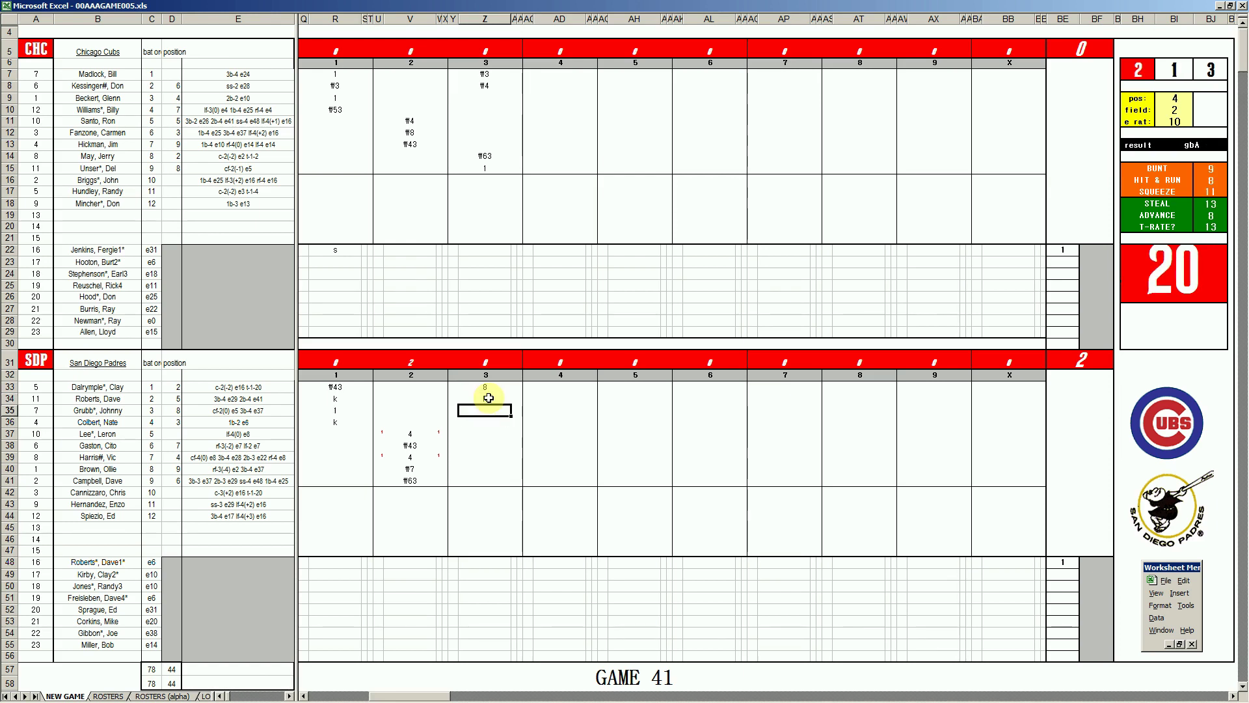
text(#8)
key(Return)
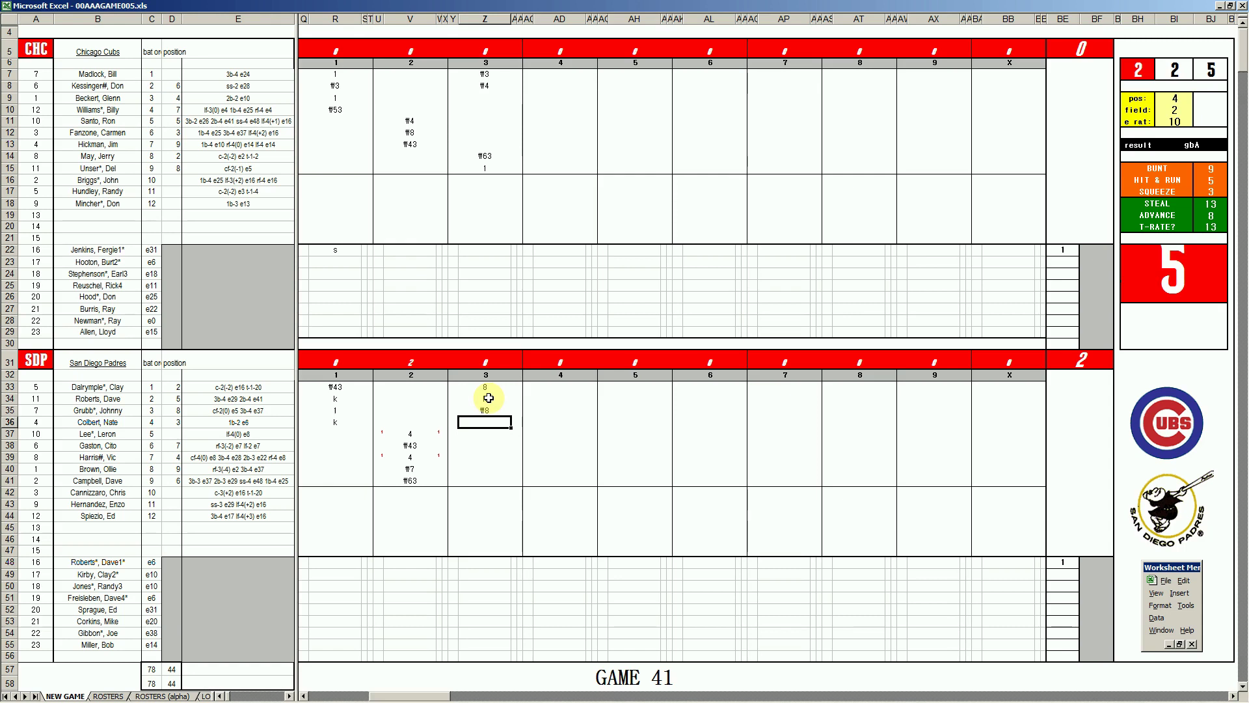
text(8)
key(Return)
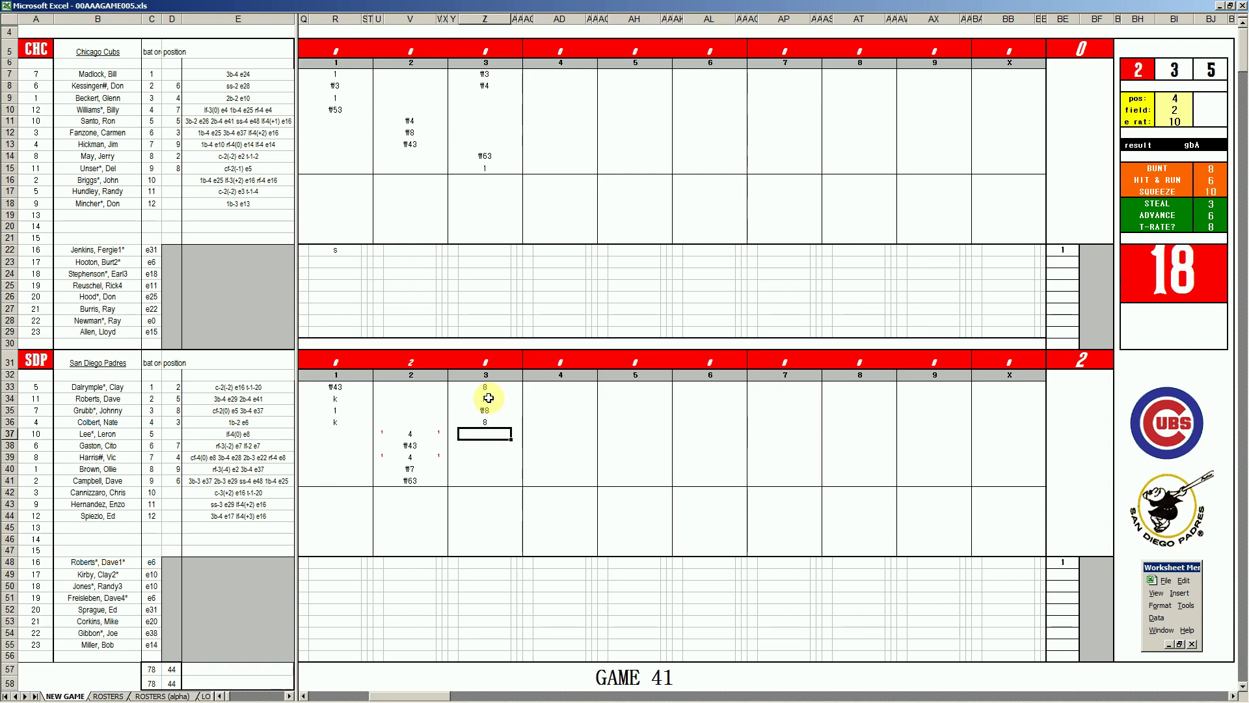
text(#64)
Record the Cubs' inning 4 results in AD9 to AD11: ₩3, k and ₩53.
click(556, 96)
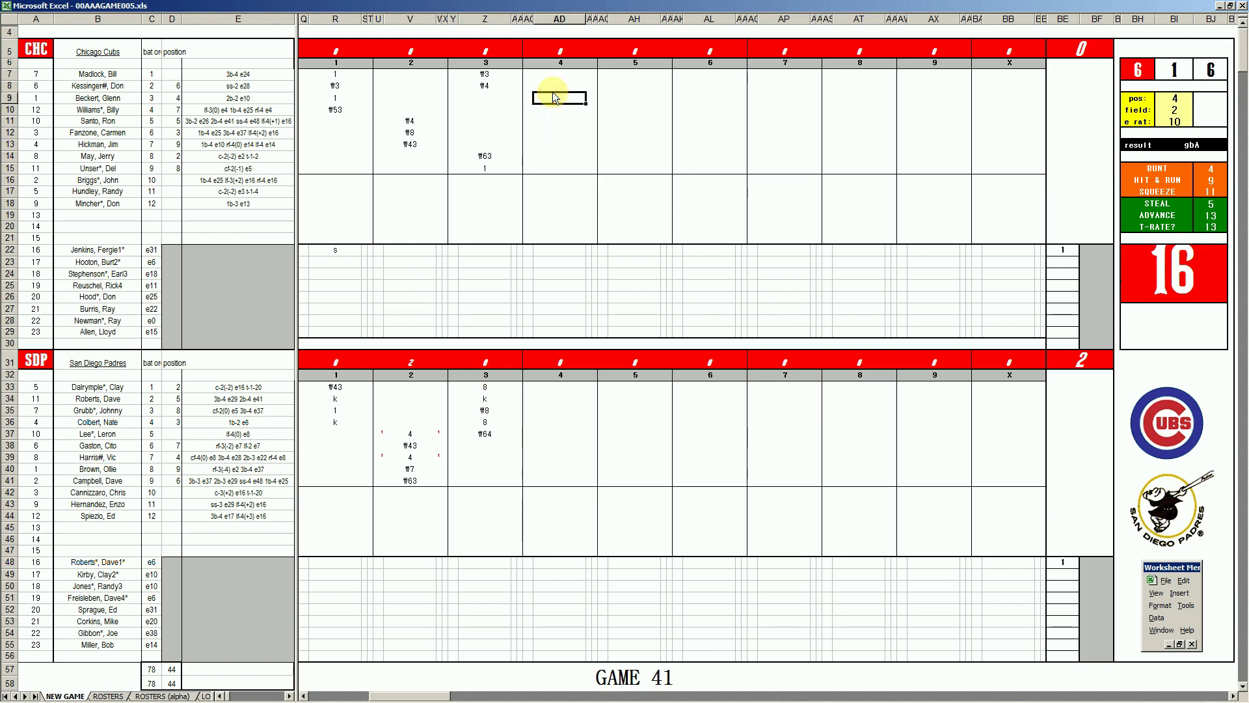
text(#3)
key(Return)
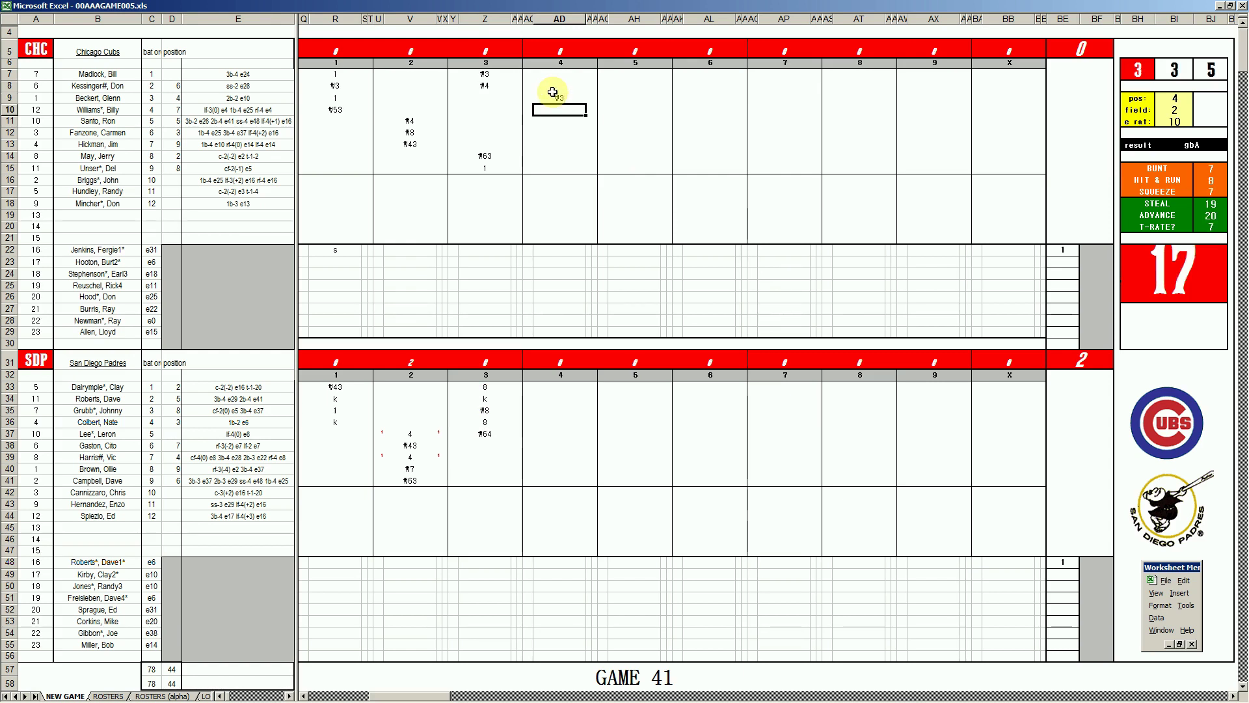
text(k)
key(Return)
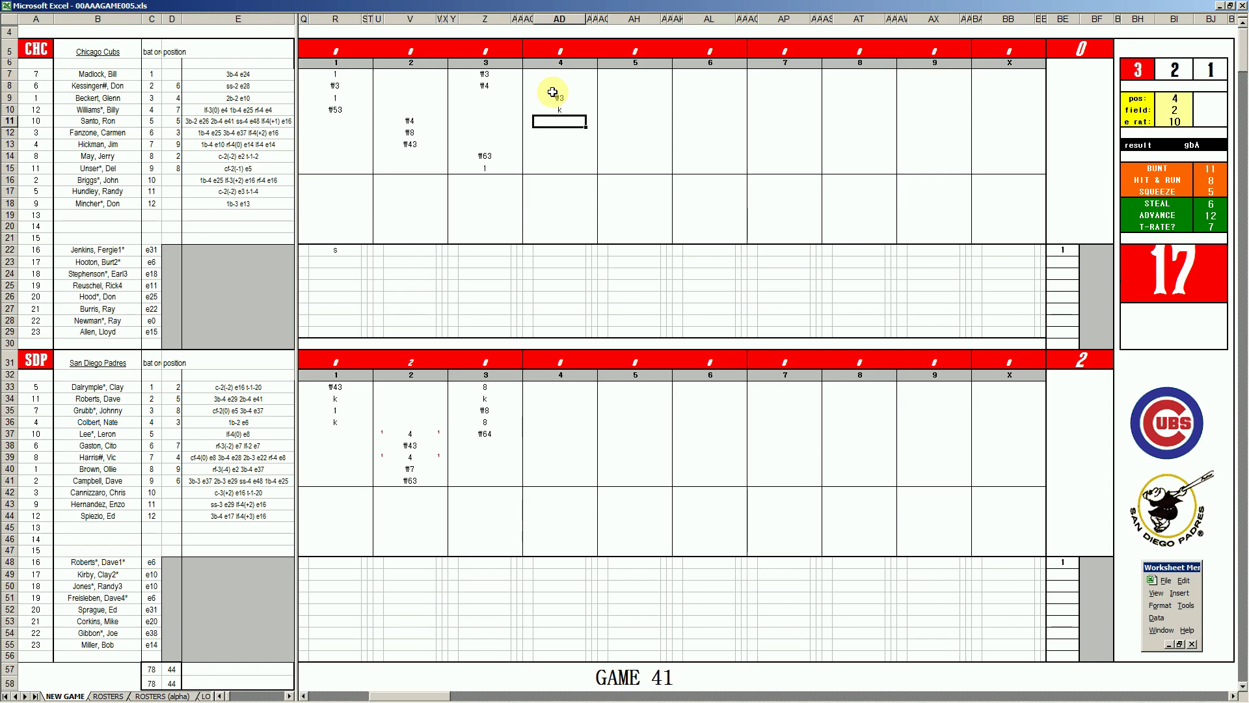
text(#53)
Record the Padres' inning 4 results in AD38 to AD40: k, ₩43 and k.
click(546, 445)
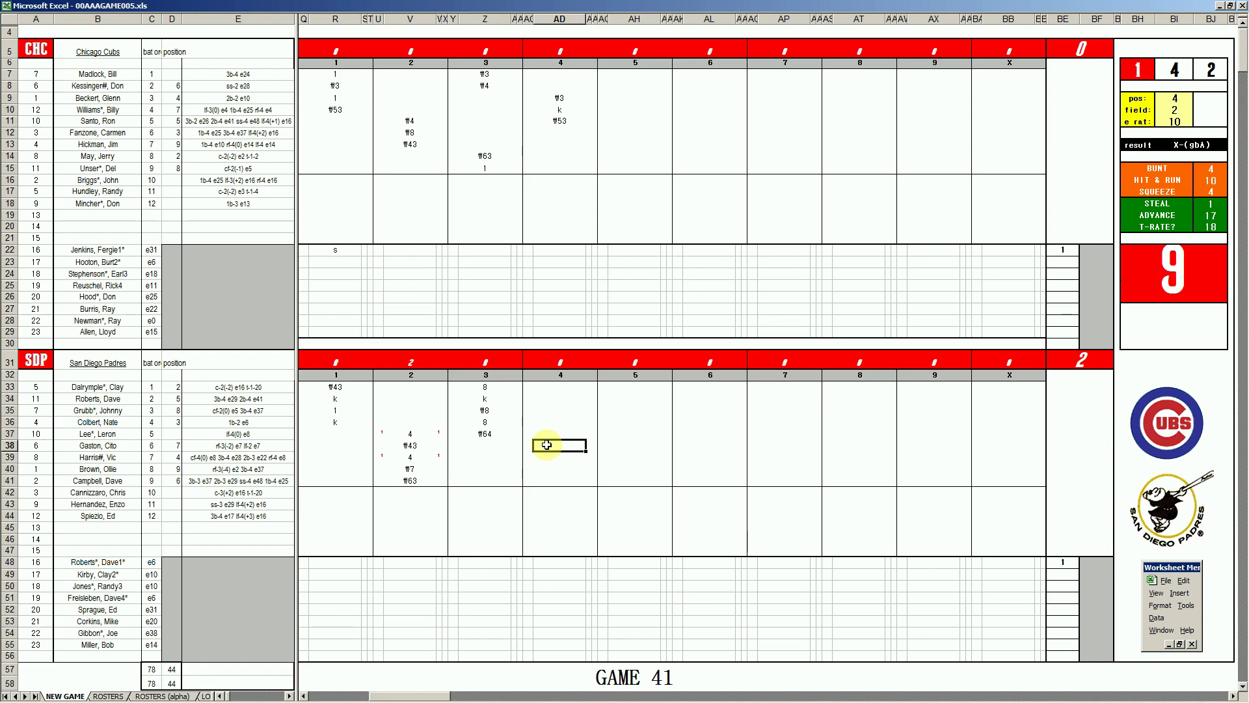
text(k)
key(Return)
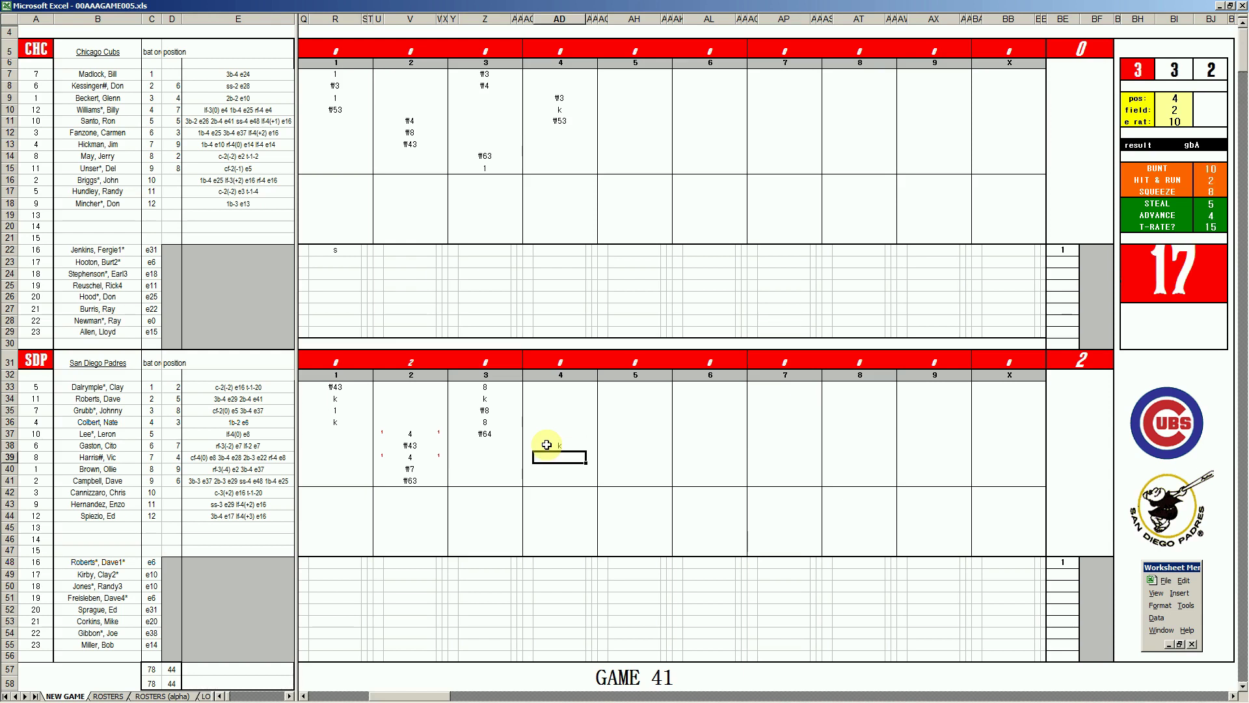
text(#43)
key(Return)
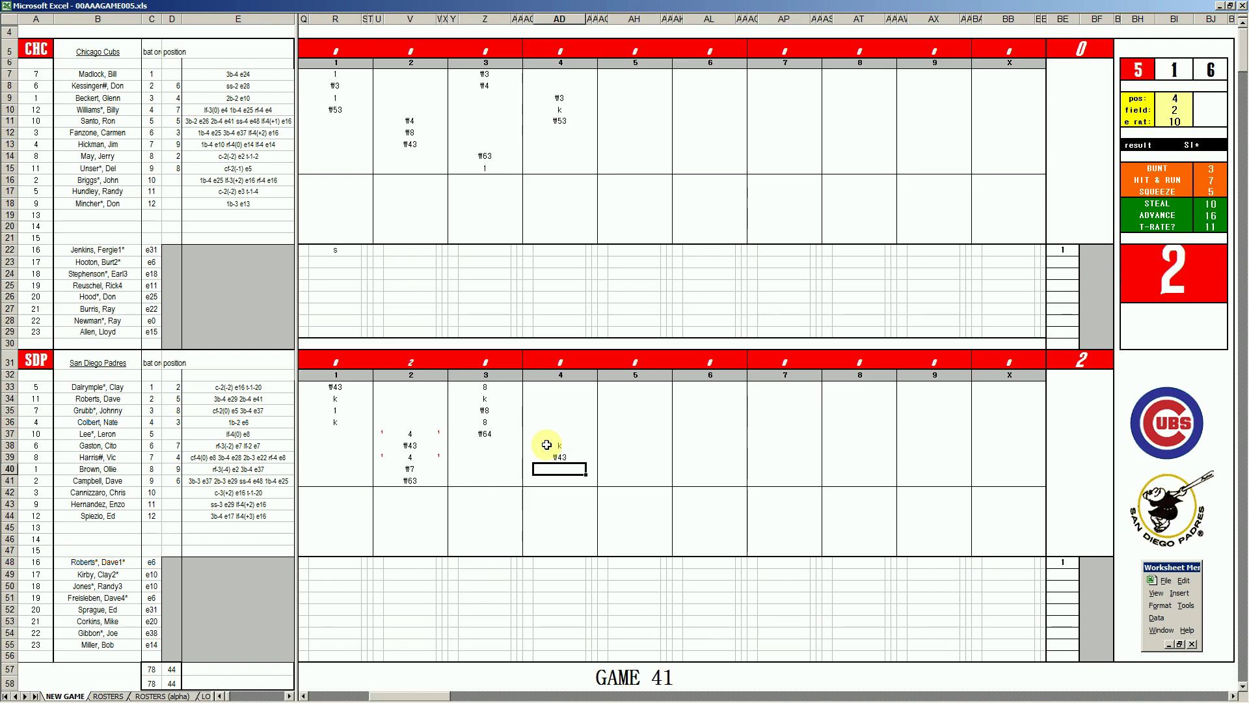
text(k)
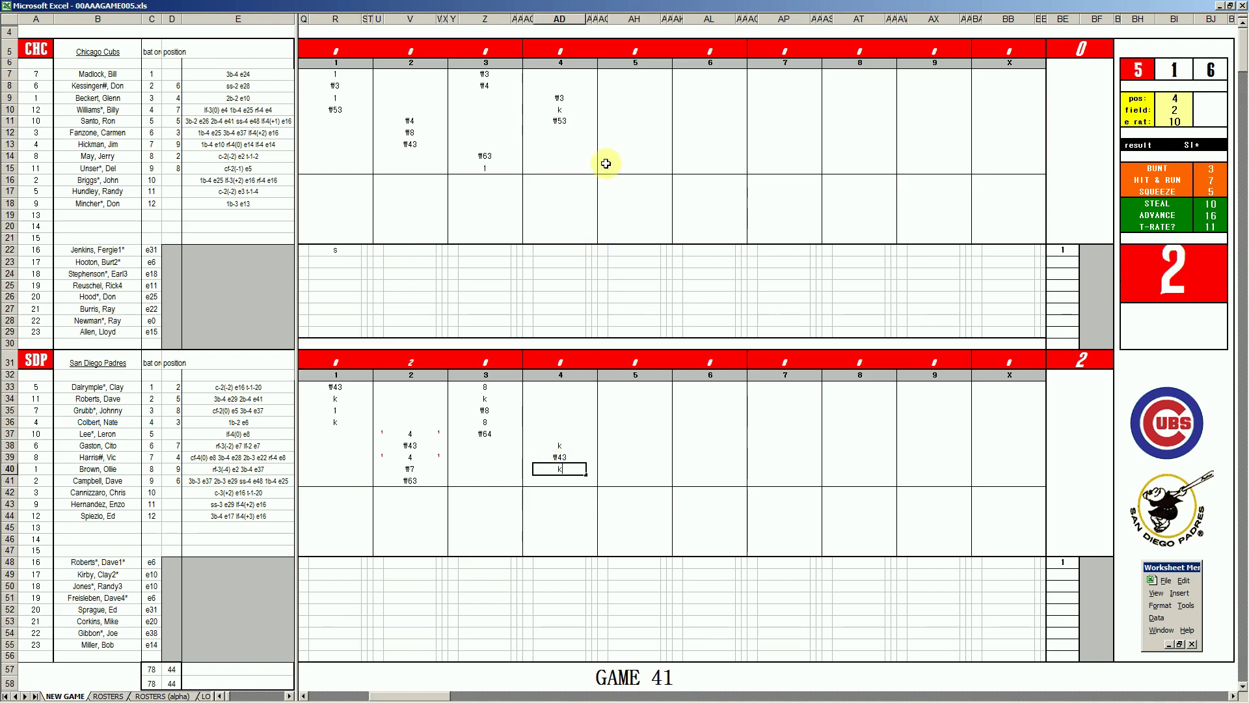
Record the Cubs' inning 5 results in AH12 to AH15: k, k, 8 and ₩9.
click(617, 130)
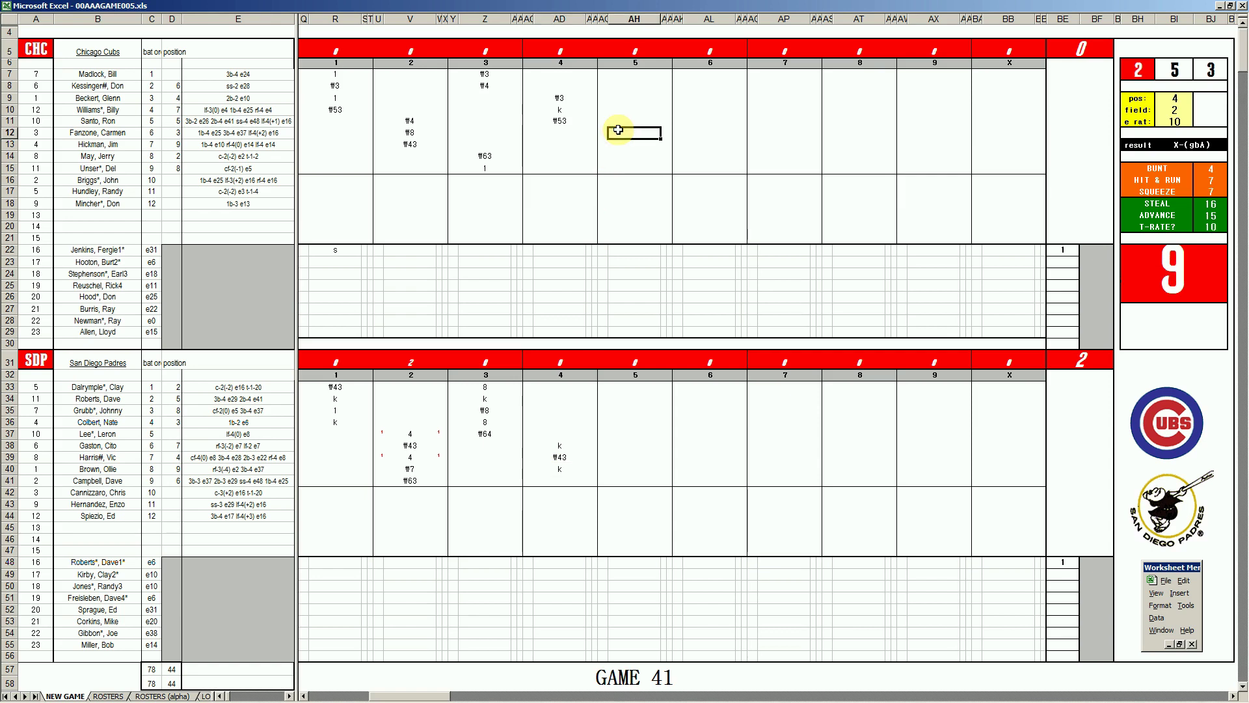
text(k)
key(Return)
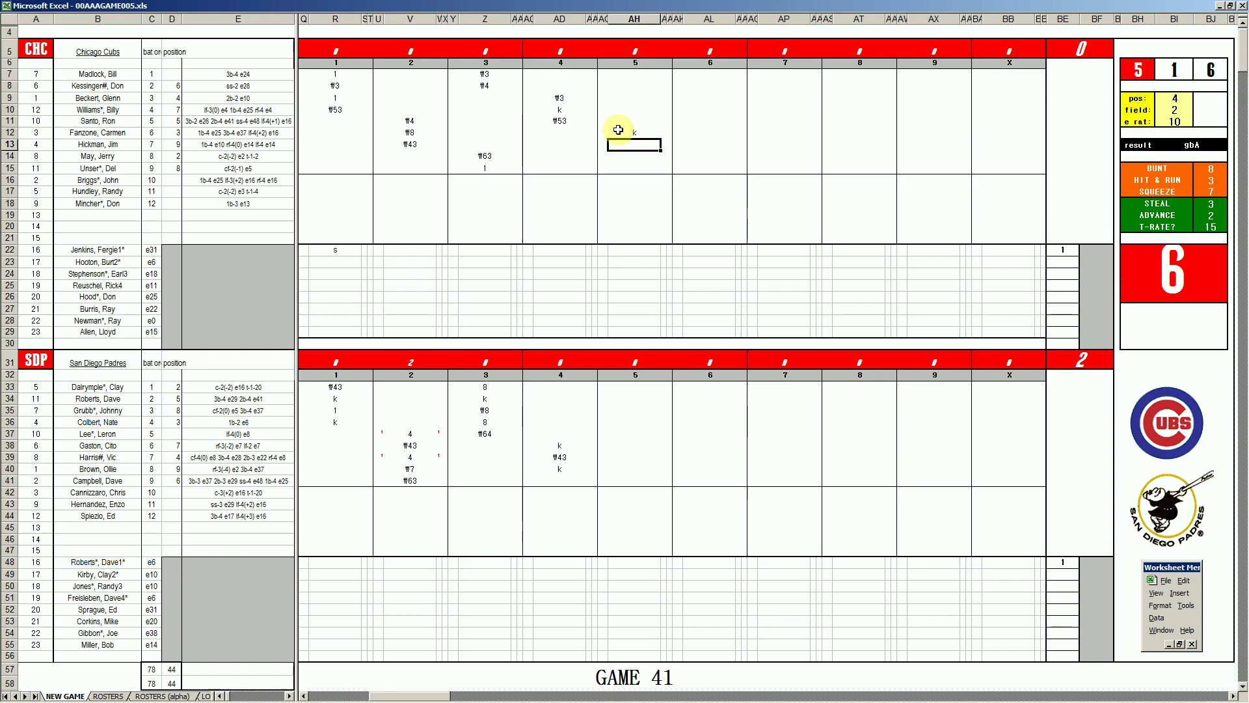
double_click(618, 130)
key(Return)
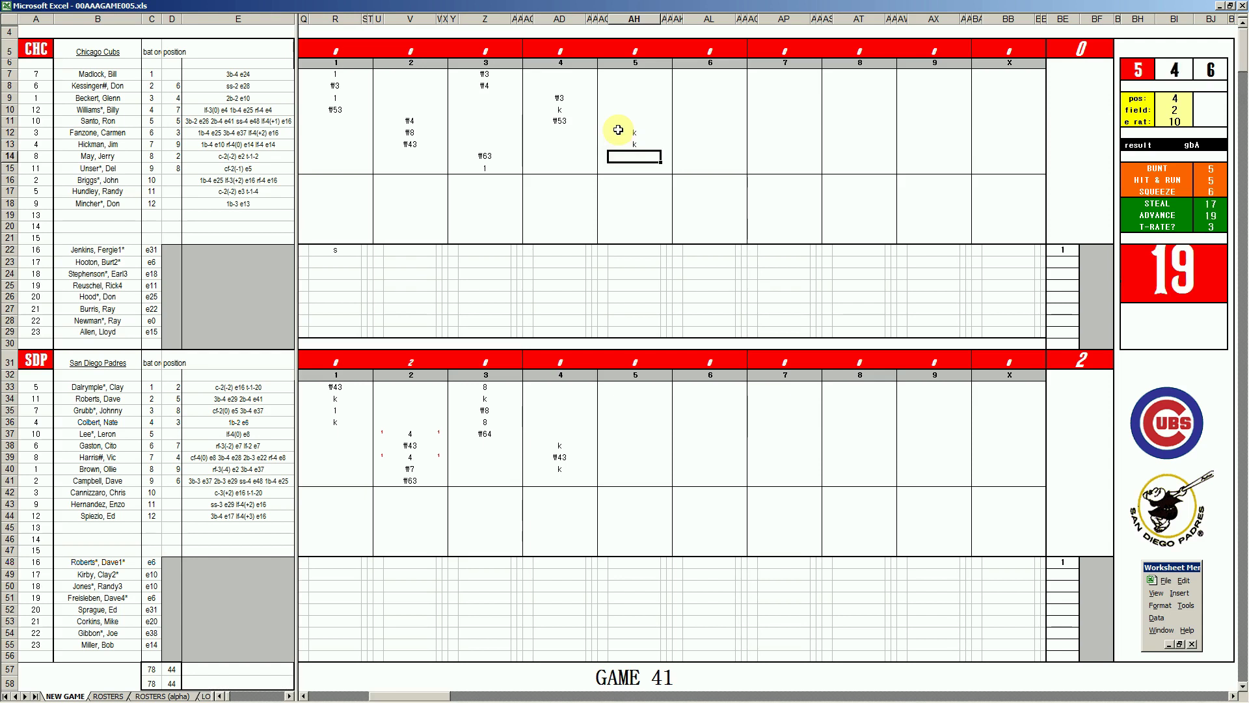
text(8)
key(Return)
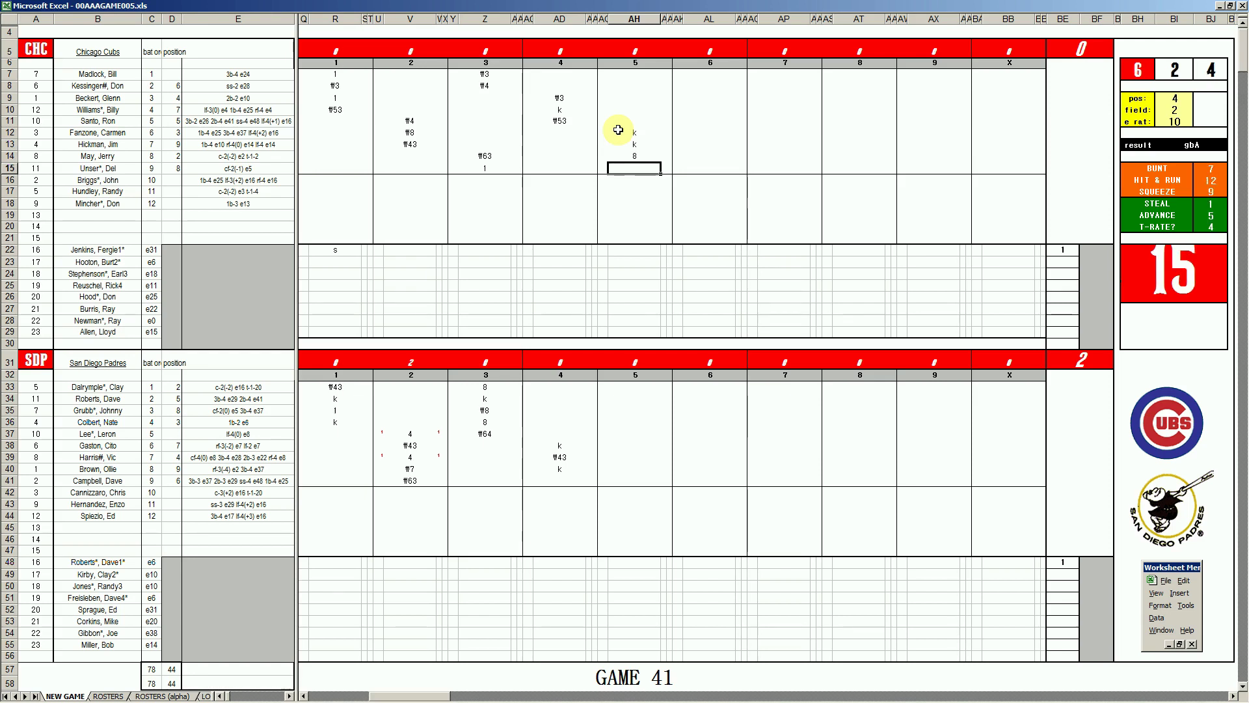
text(#9)
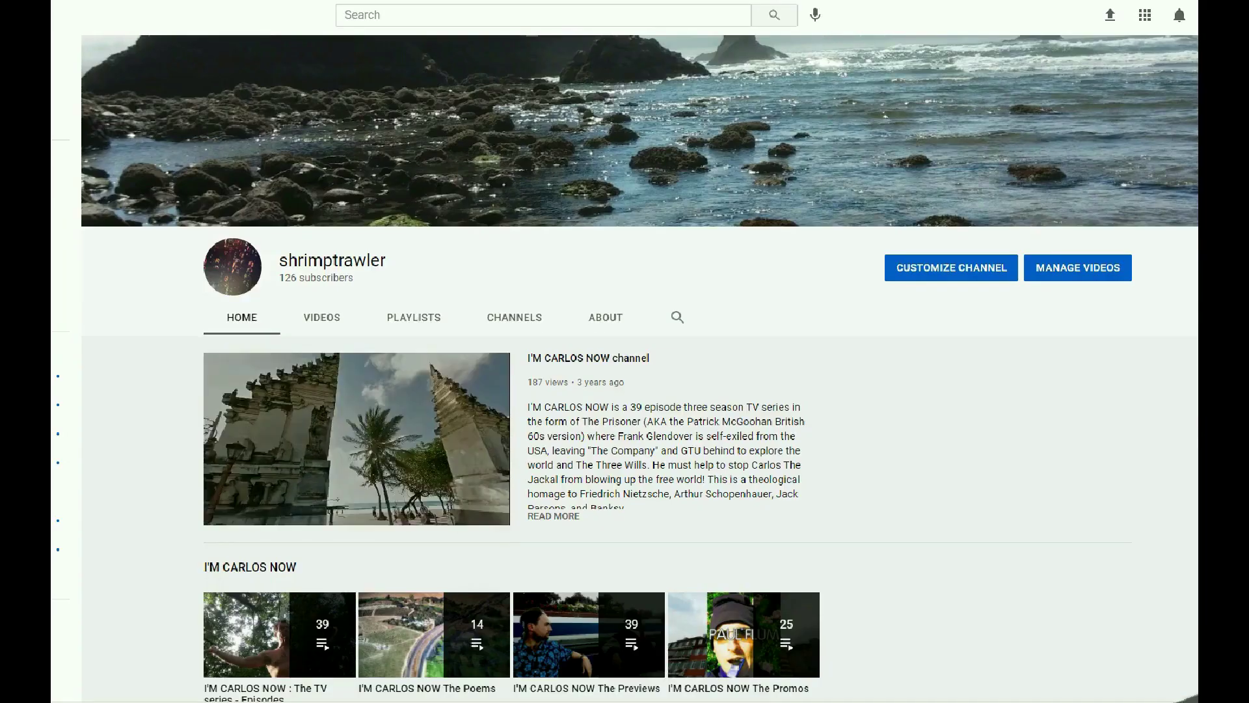
scroll(639, 369, down, 4)
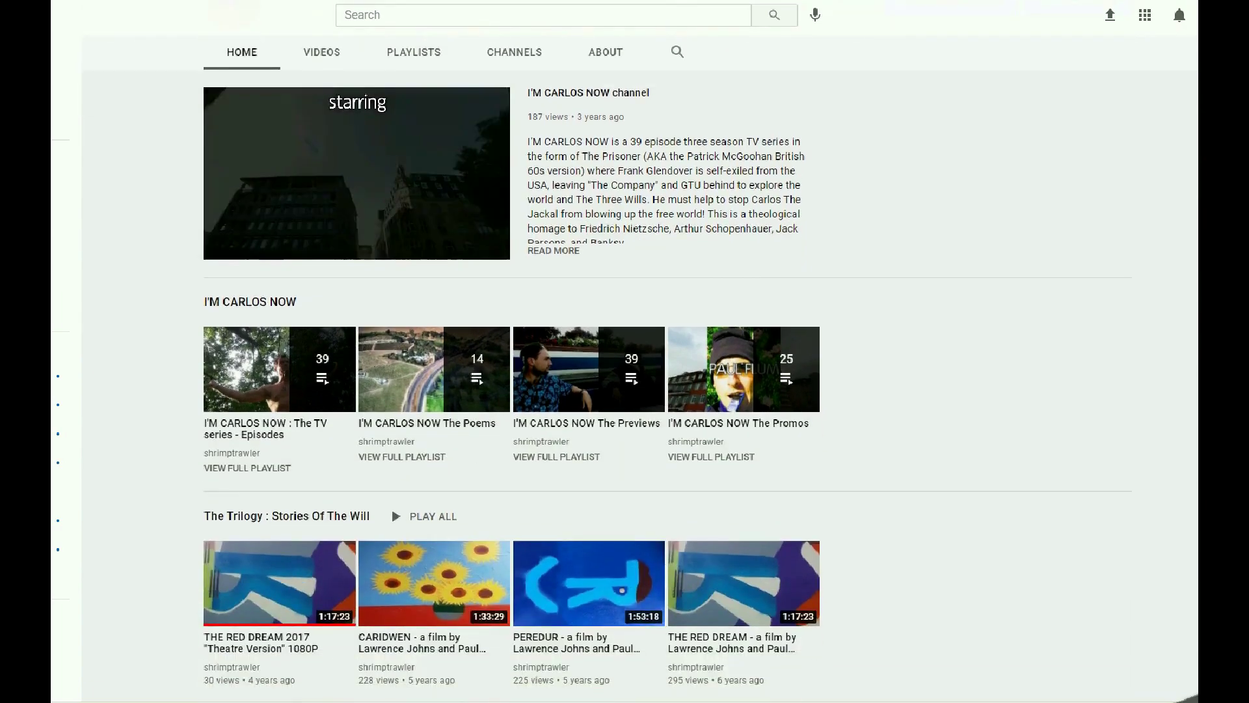
scroll(639, 369, down, 4)
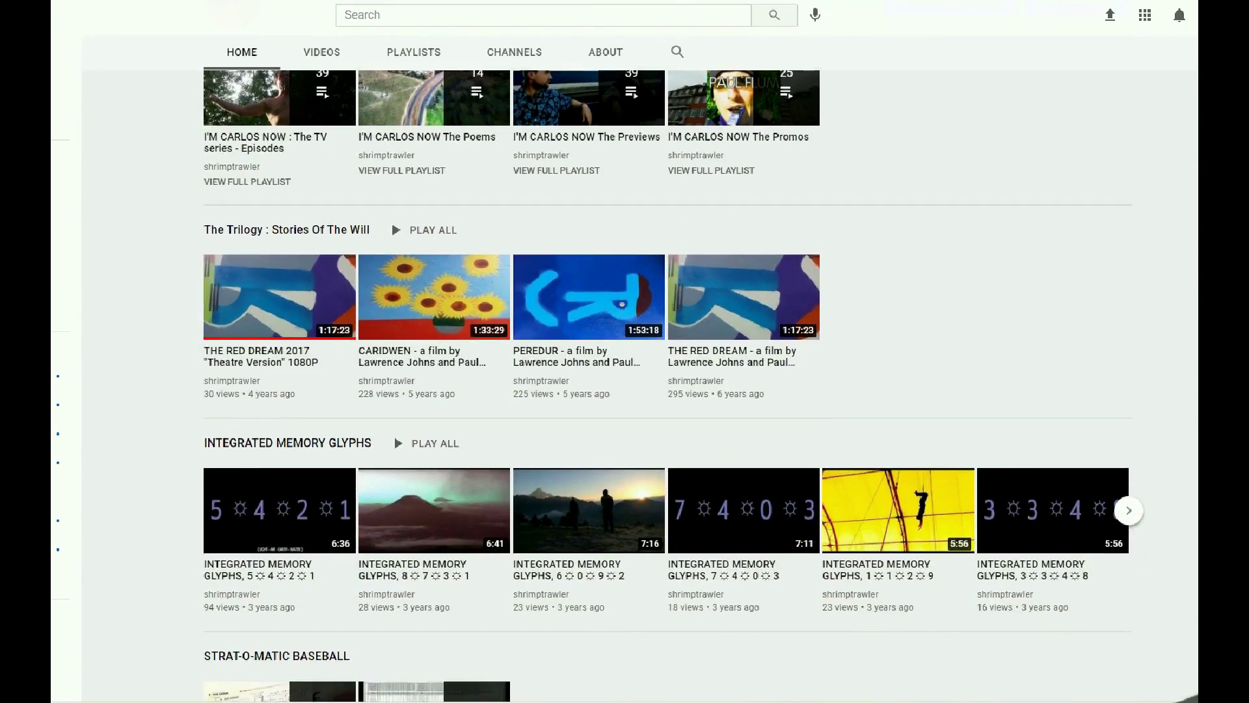
scroll(639, 369, down, 4)
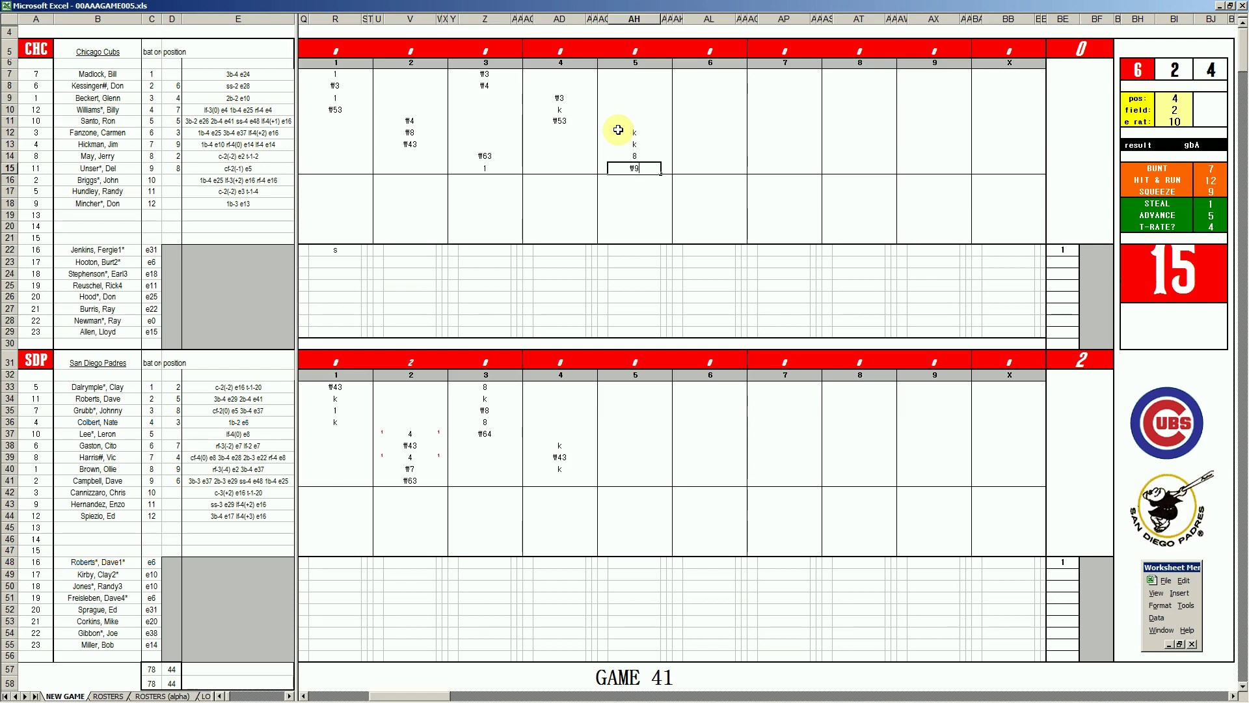
Record the Padres' inning 5 results: ₩7 in AH41, k in AH33 and k in AH34.
click(628, 479)
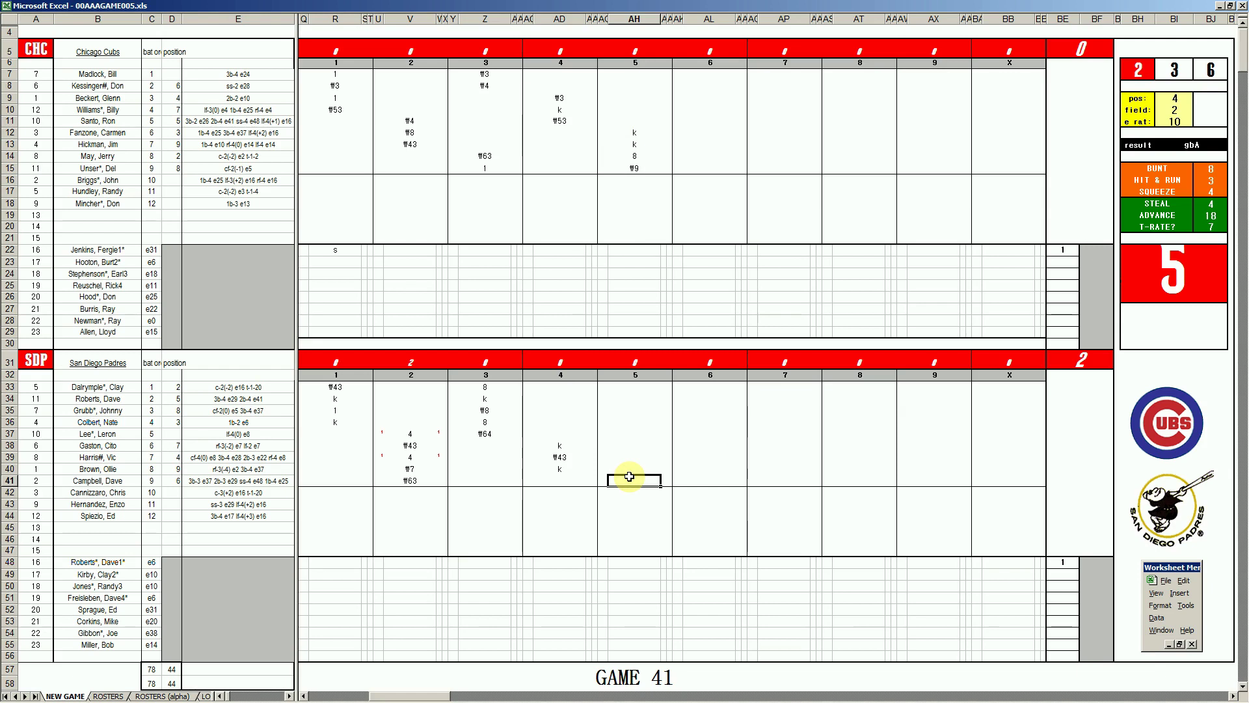
text(#7)
key(Return)
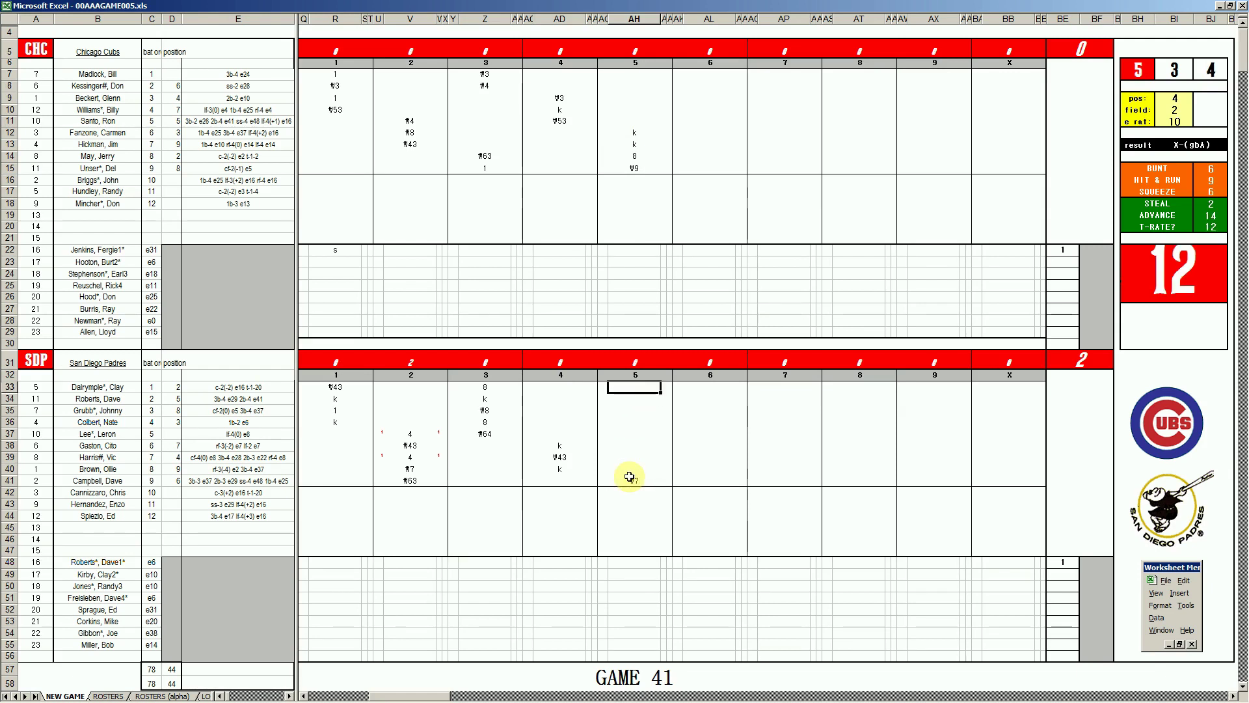
text(k)
key(Return)
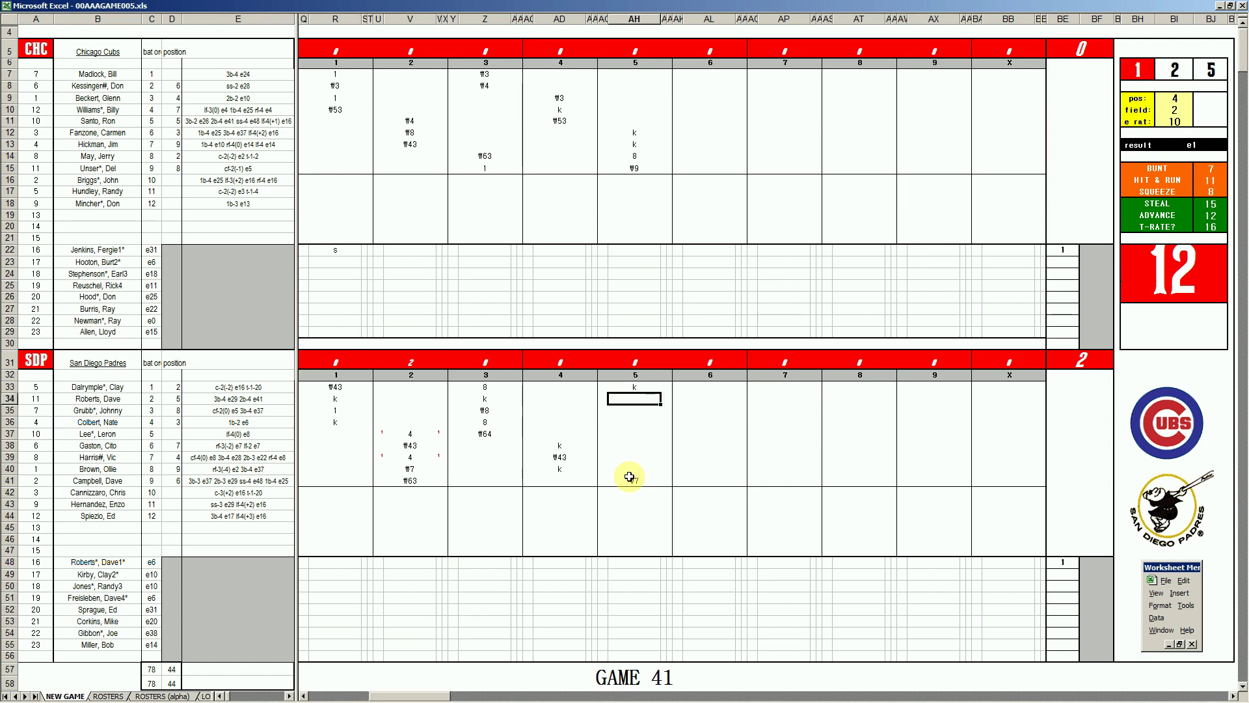
text(k)
Record the Cubs' inning 6 results in AL7 to AL9: ₩6, ₩9 and ₩4.
click(703, 75)
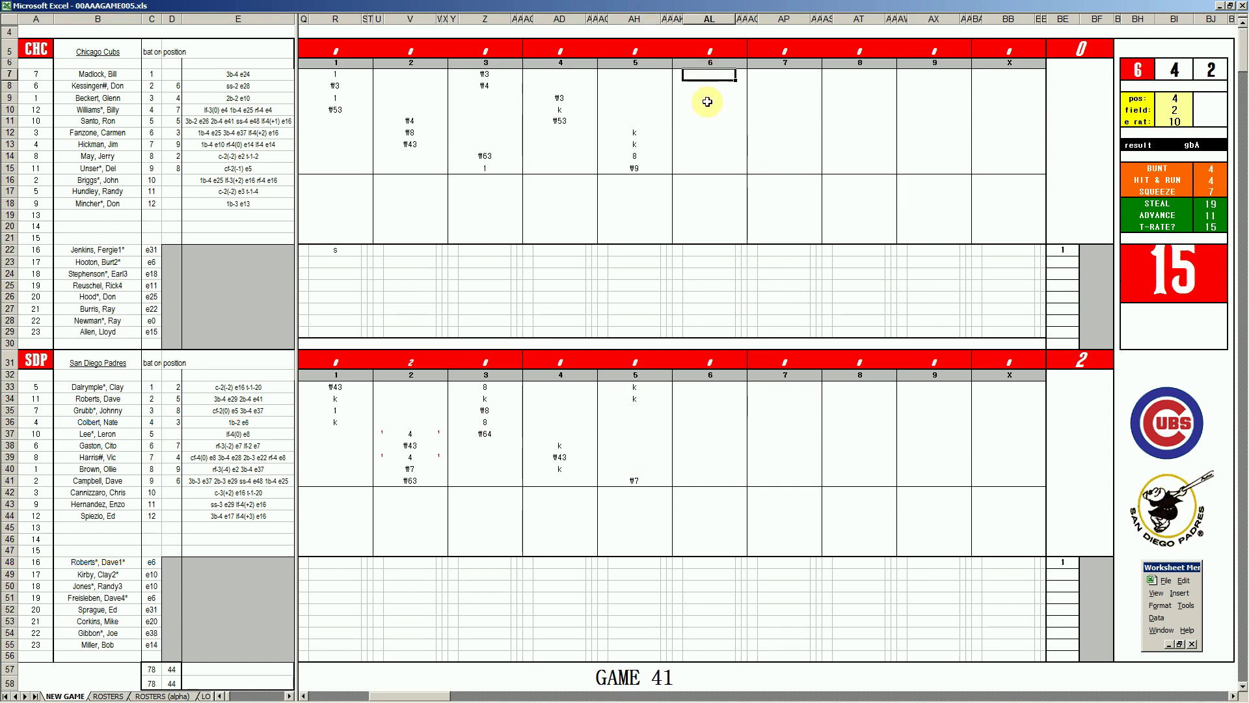
text(#6)
key(Return)
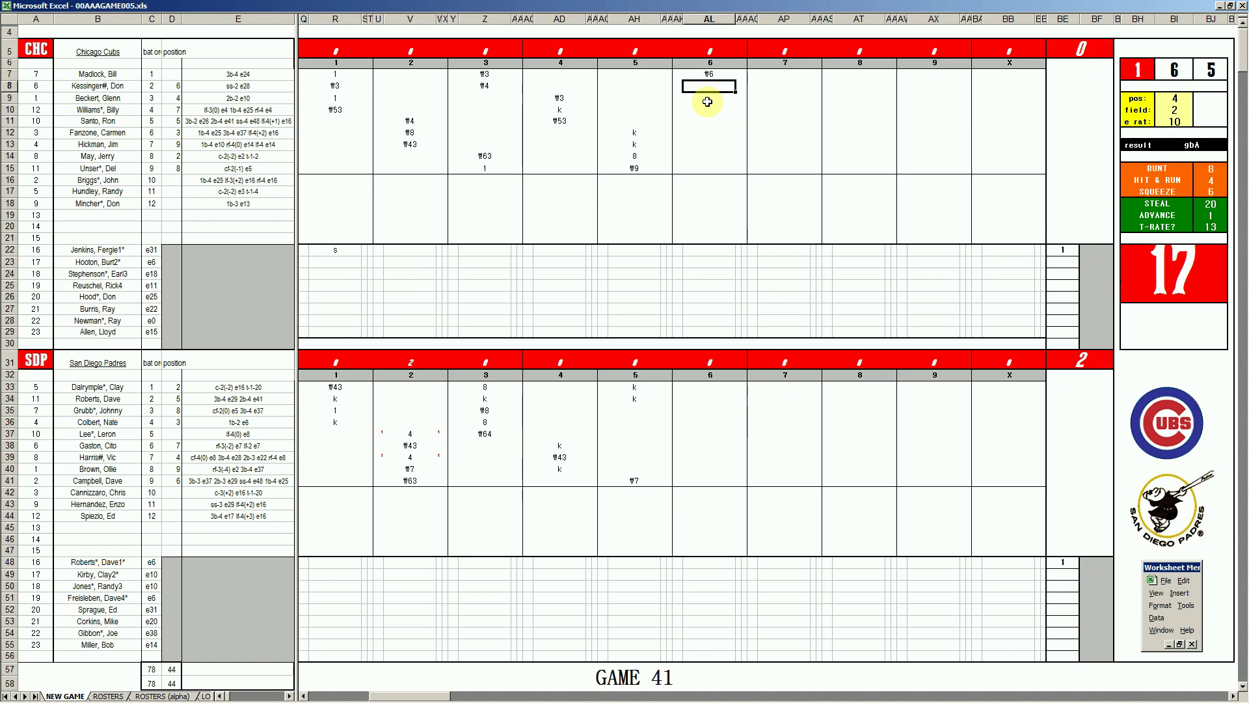
text(#9)
key(Return)
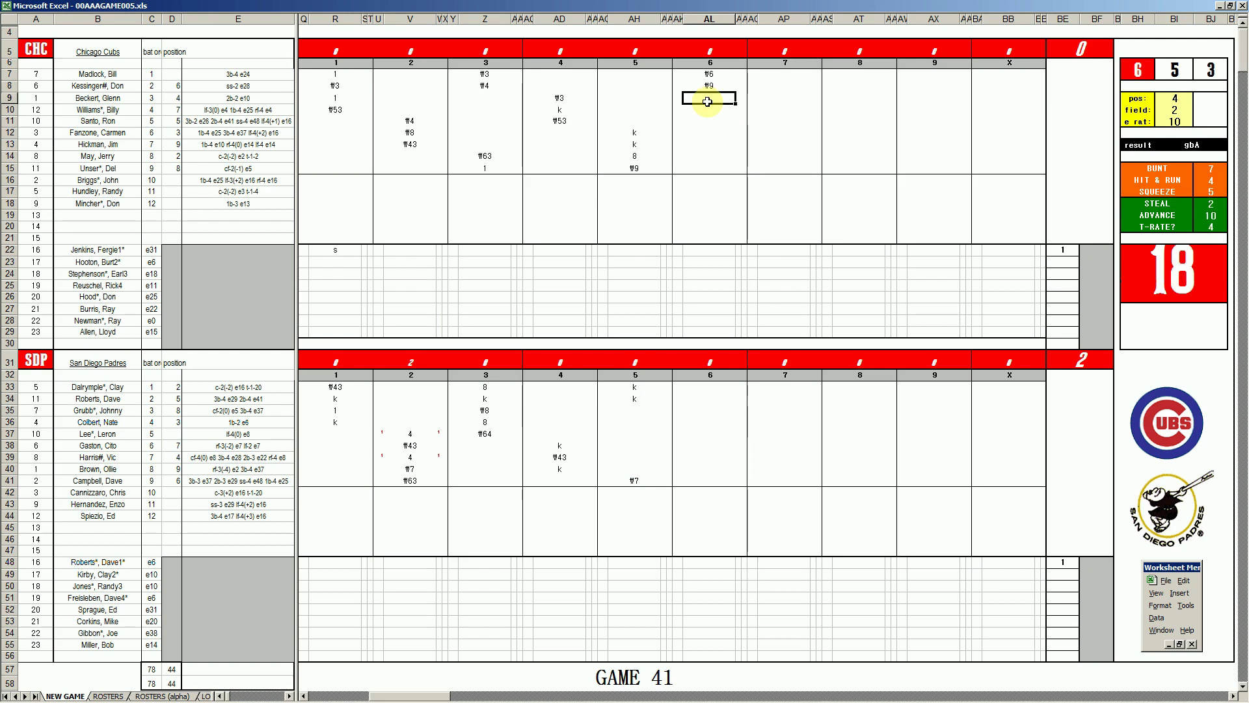
text(#4)
Record results for the Padres' first three batters of inning 6 in AL35 to AL37: 8, ₩4 and 1.
click(704, 409)
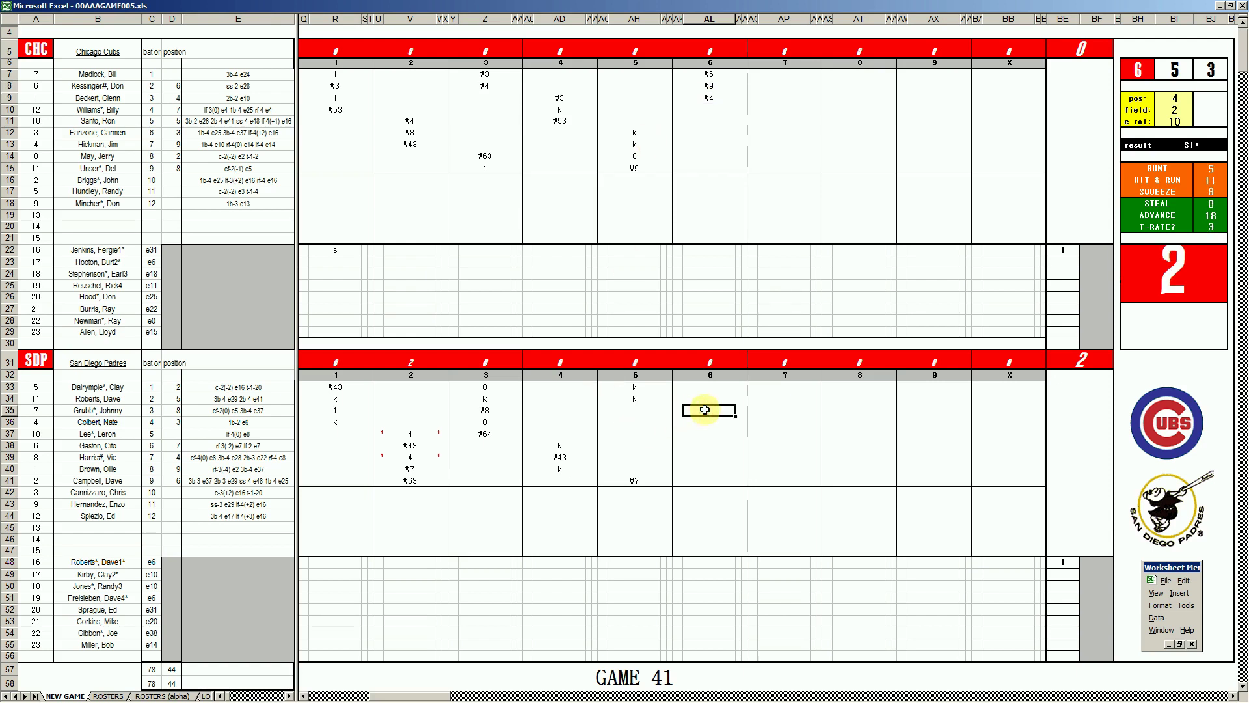
text(8)
key(Return)
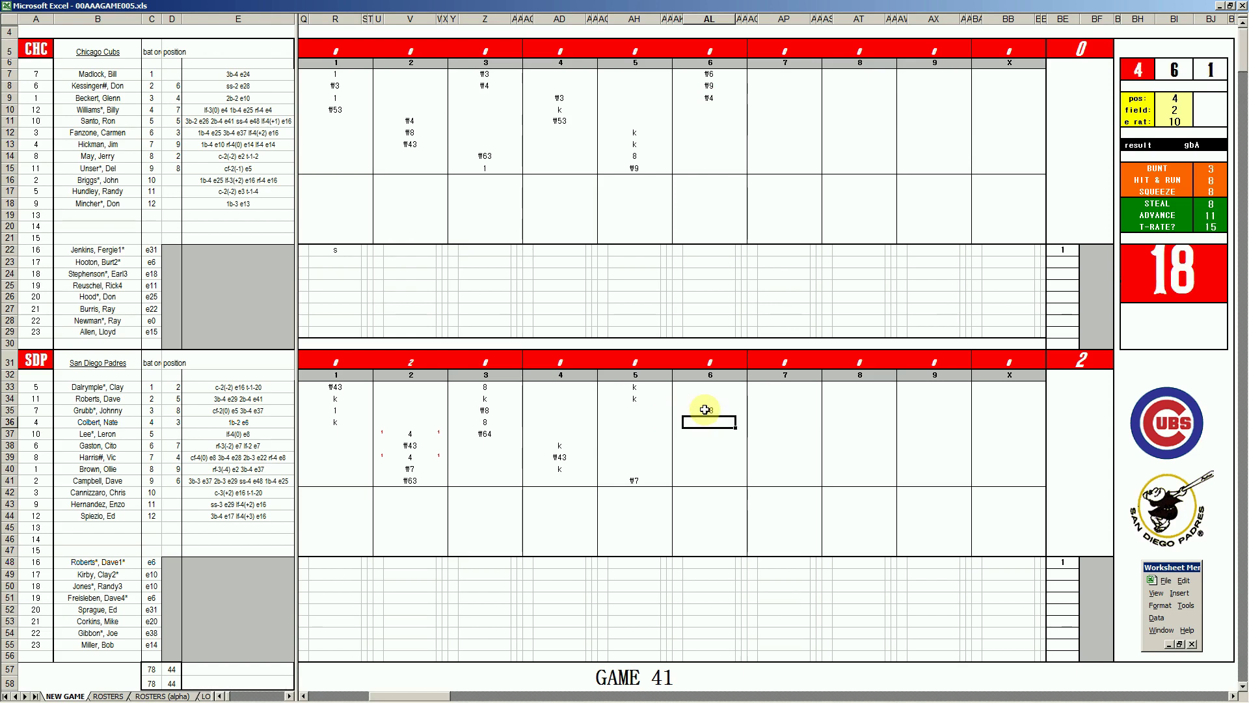
text(#4)
key(Return)
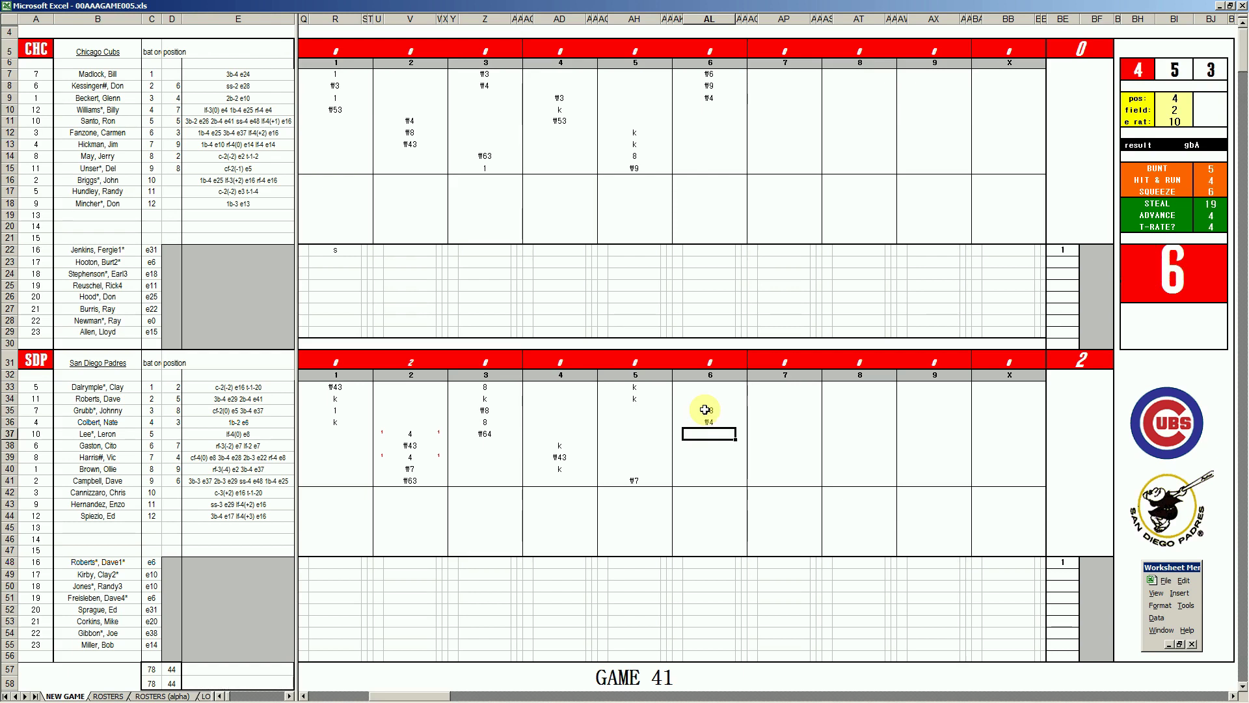
text(1)
key(Return)
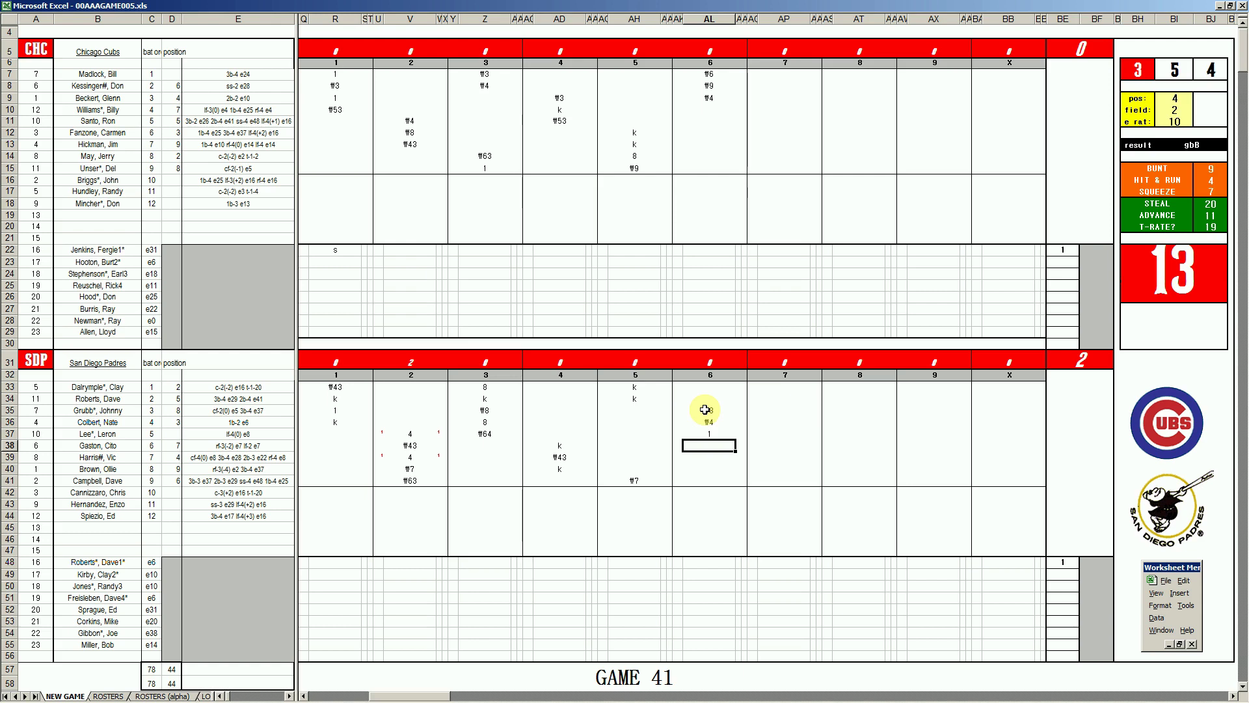
Record ₩7 in AL38 for the Padres' inning 6, and k, ₩53 and ₩9 in AP10 to AP12 for the Cubs' inning 7.
text(#7)
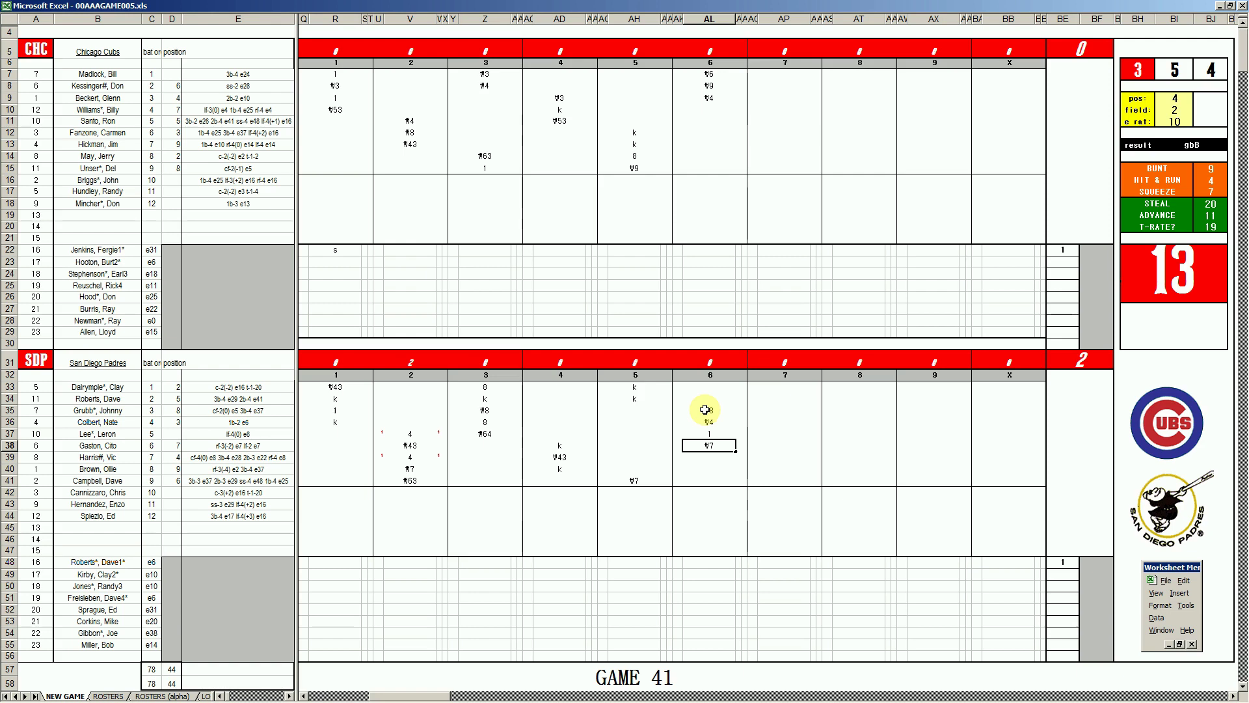
click(777, 108)
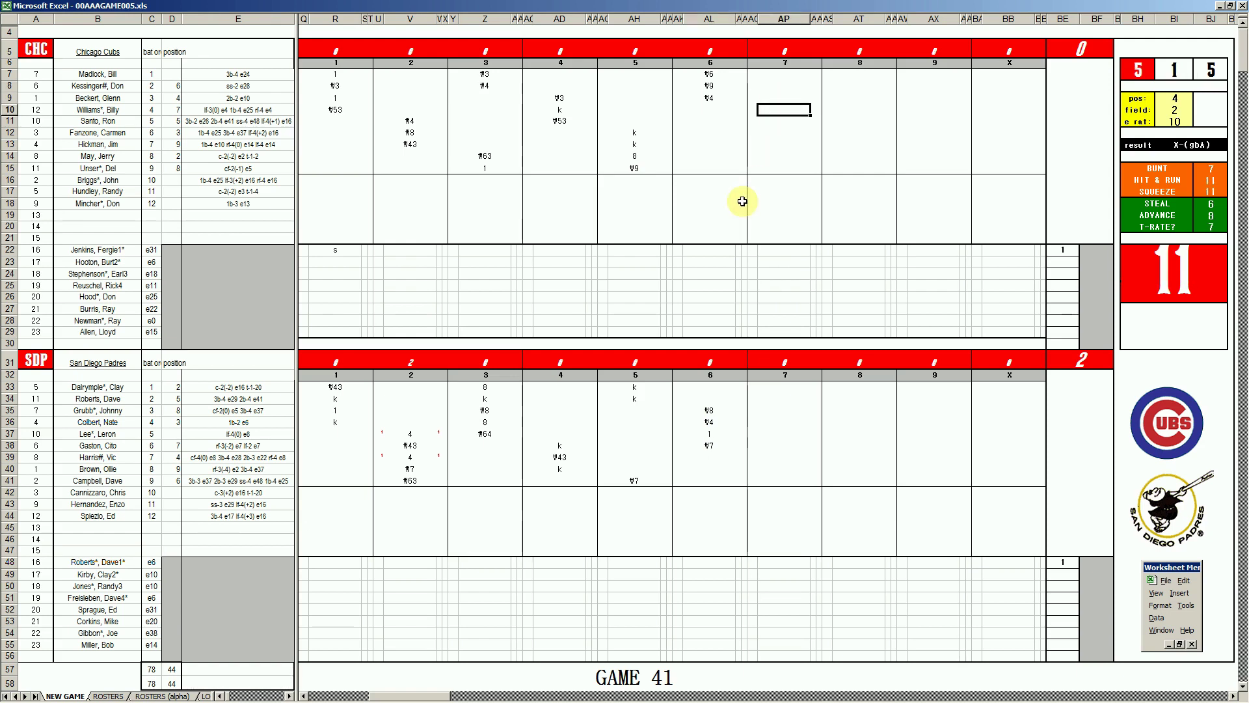
text(k)
key(Return)
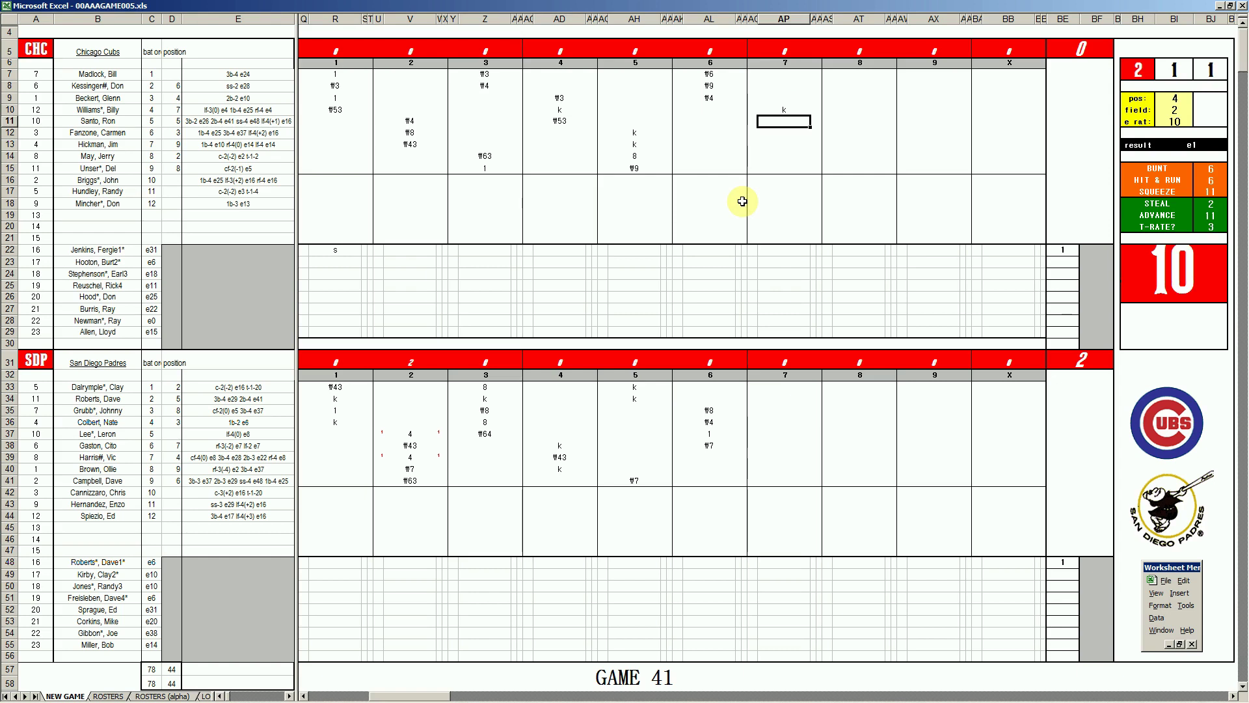
text(#53)
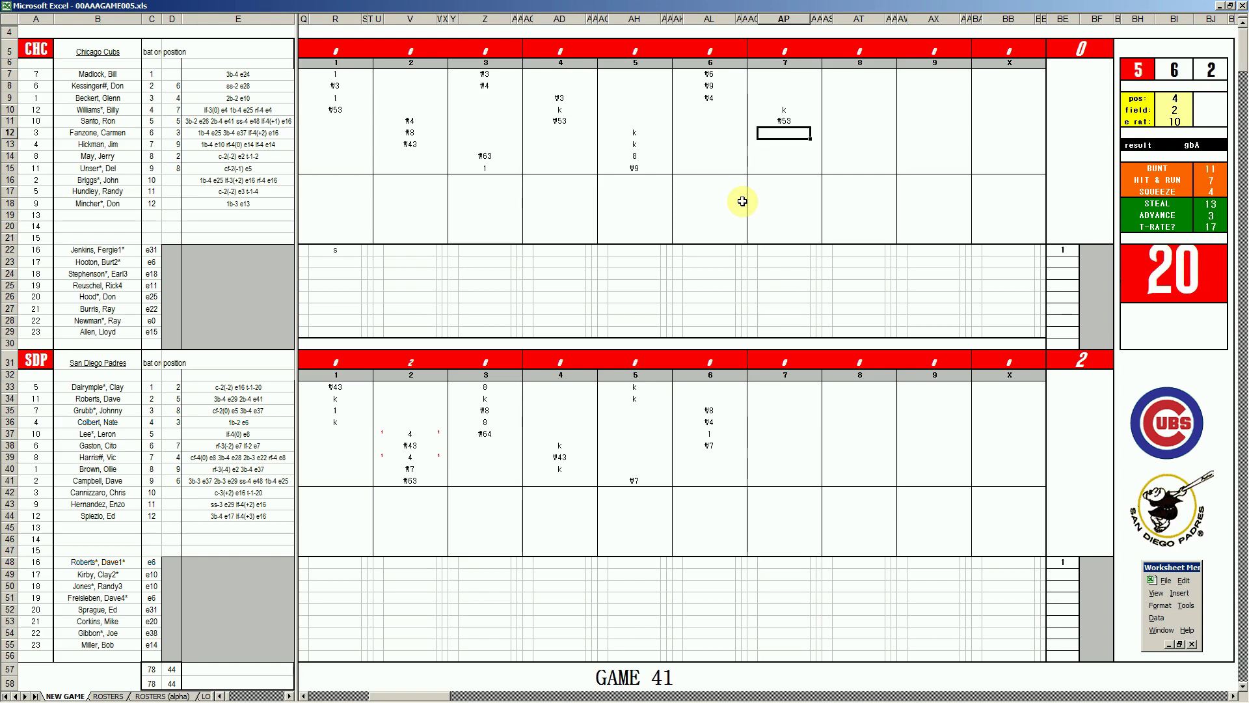
text(#9)
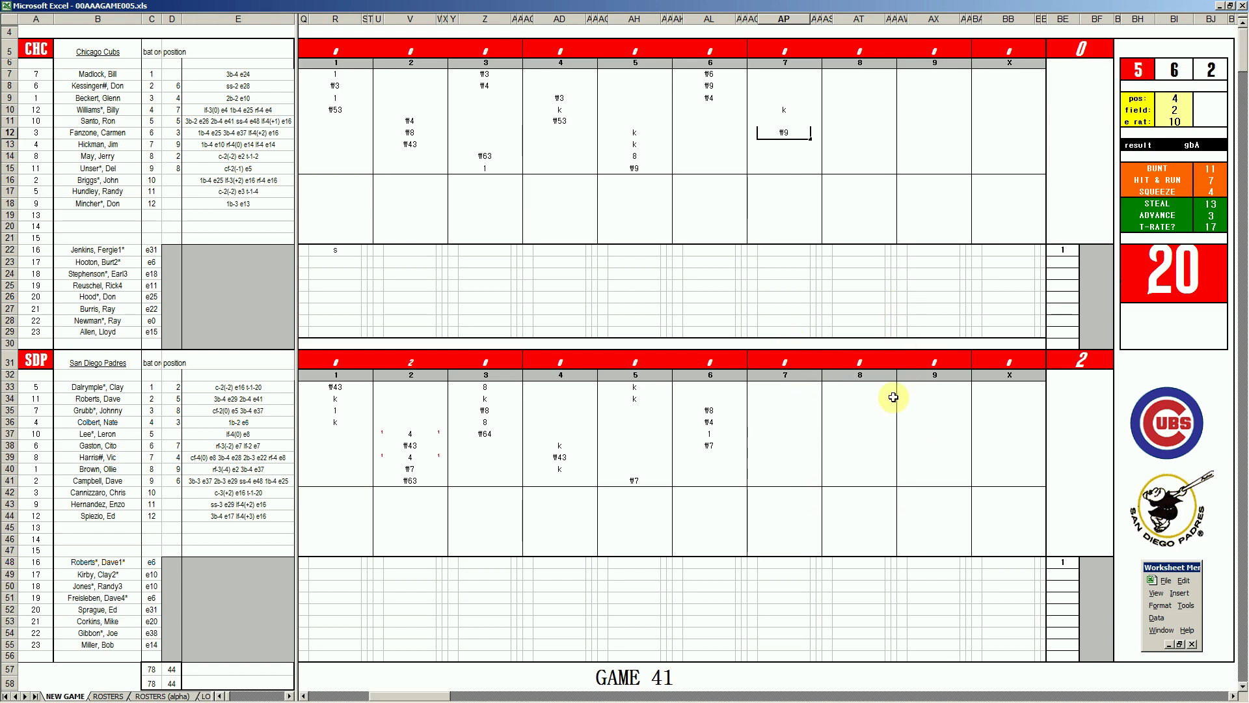
Switch to Spotify to view the 1971 - Billboard Top 100 Songs playlist, and return to the 00AAAGAME005.xls scoresheet in Excel.
click(814, 694)
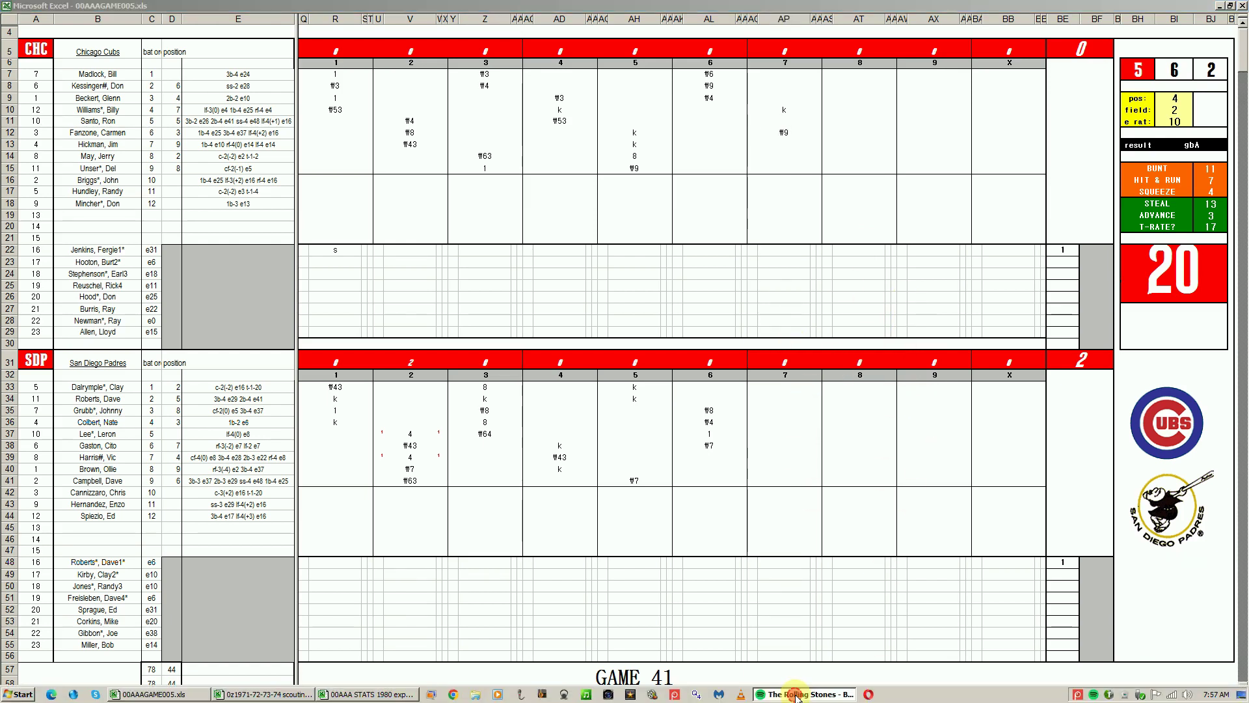
scroll(551, 380, up, 3)
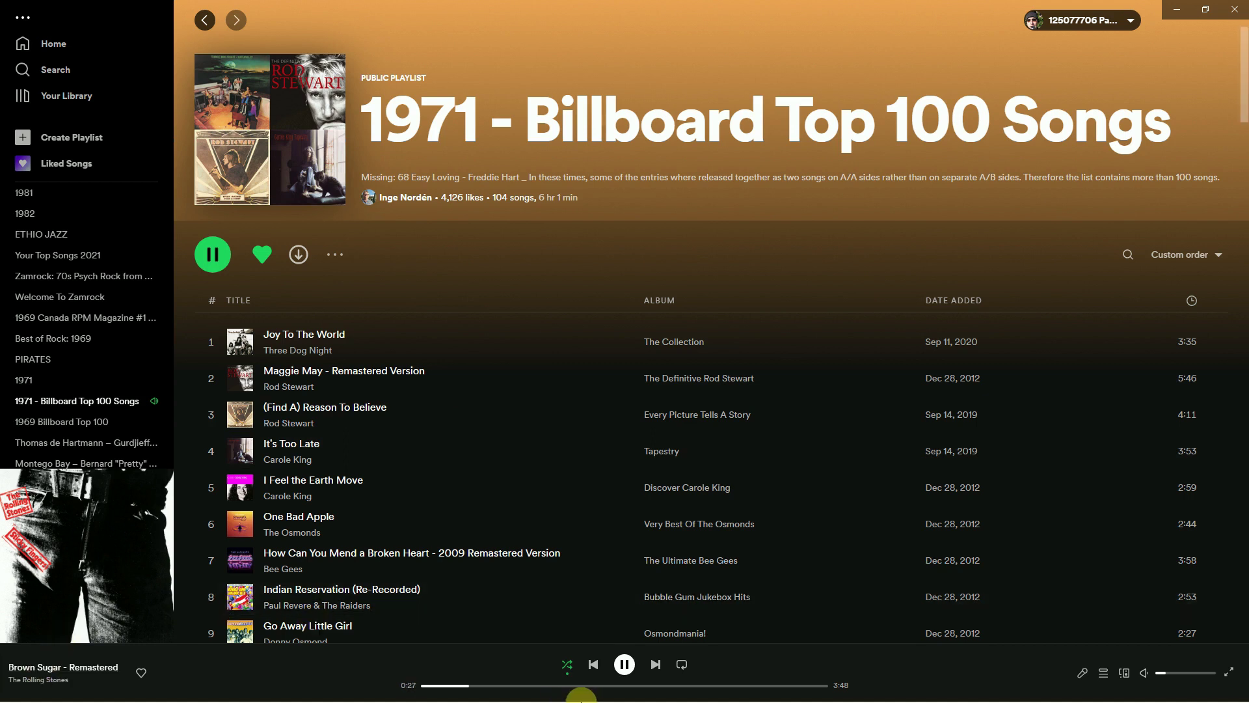
mouse_move(579, 701)
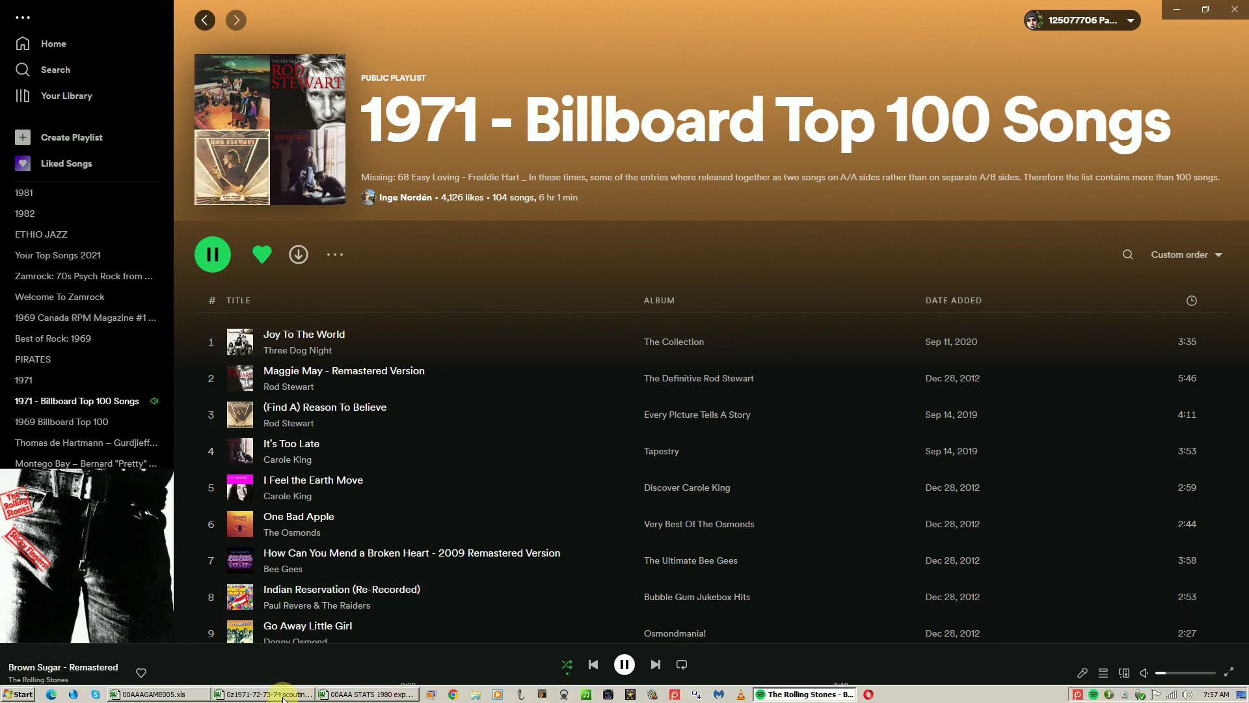
click(188, 695)
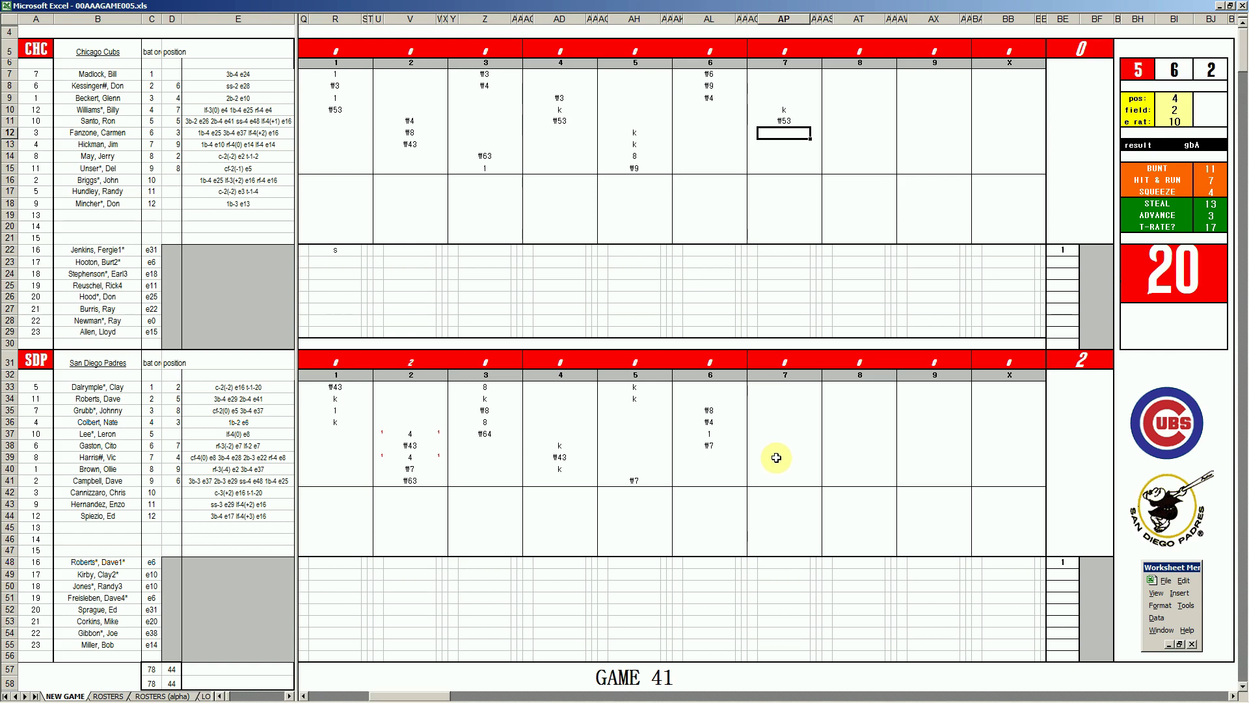
Record results for the Padres' first three batters of inning 7 in AP39 to AP41: 1, ₩9 and 8.
click(778, 458)
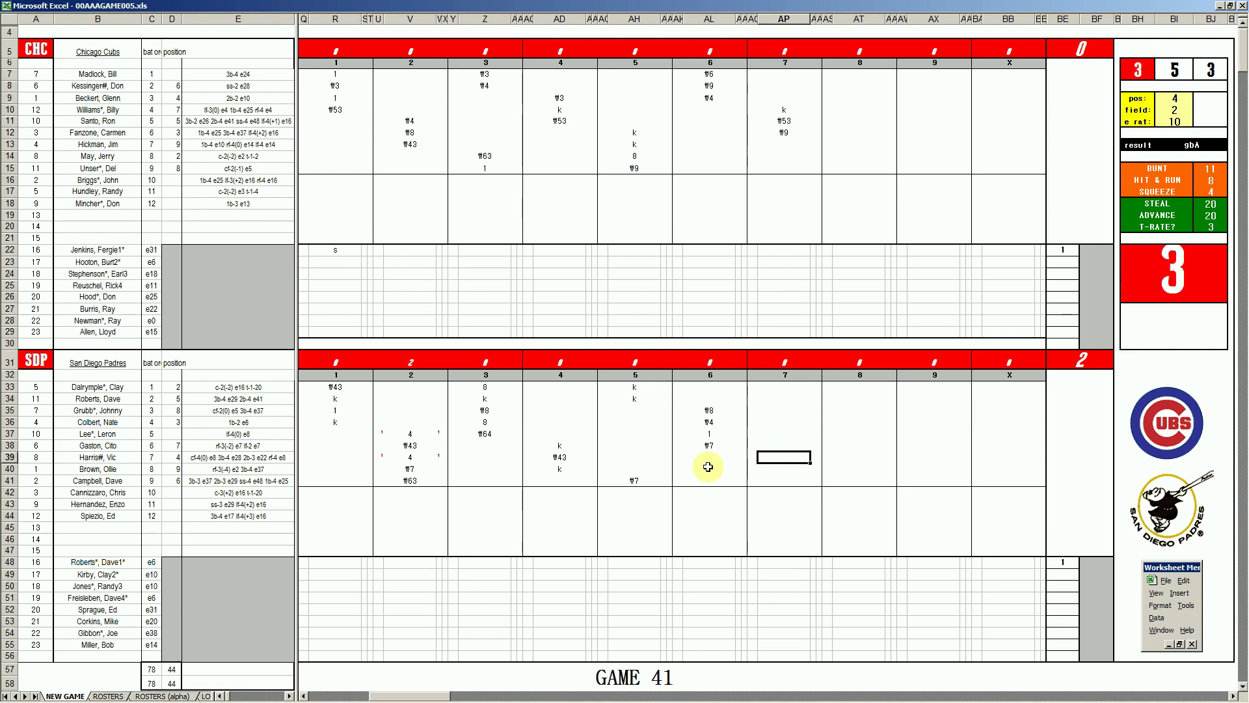
text(1)
key(Return)
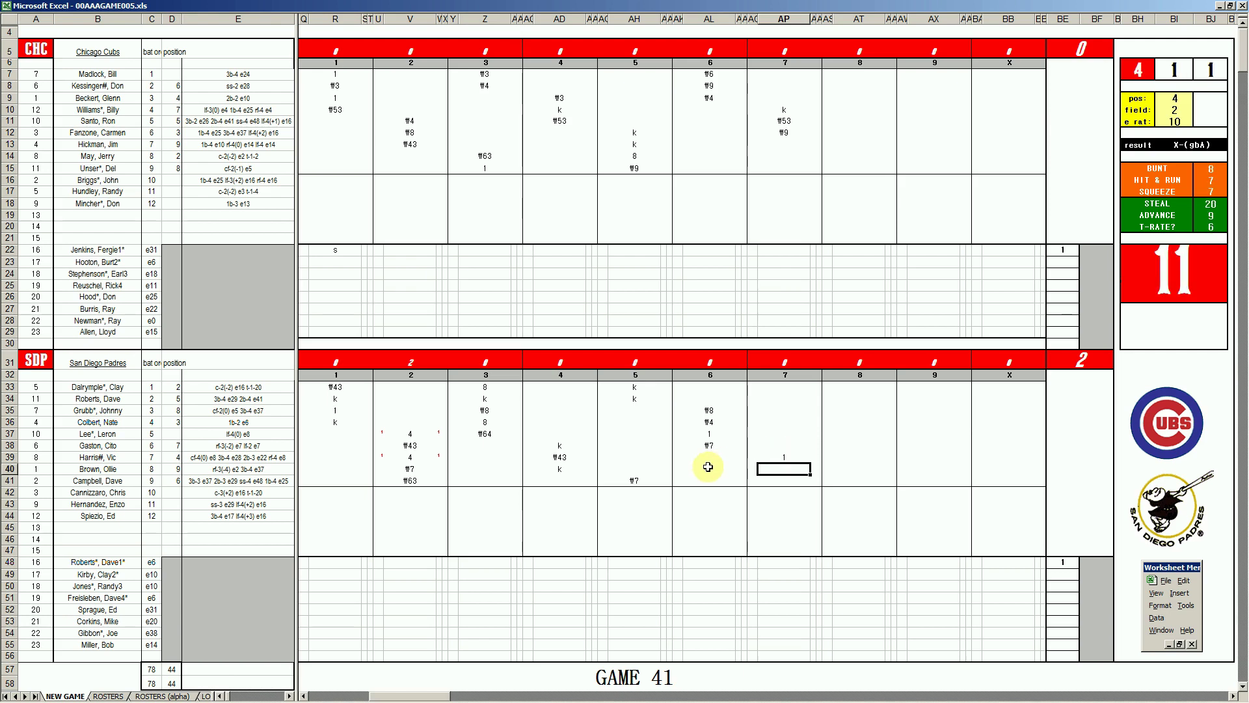
text(#9)
key(Return)
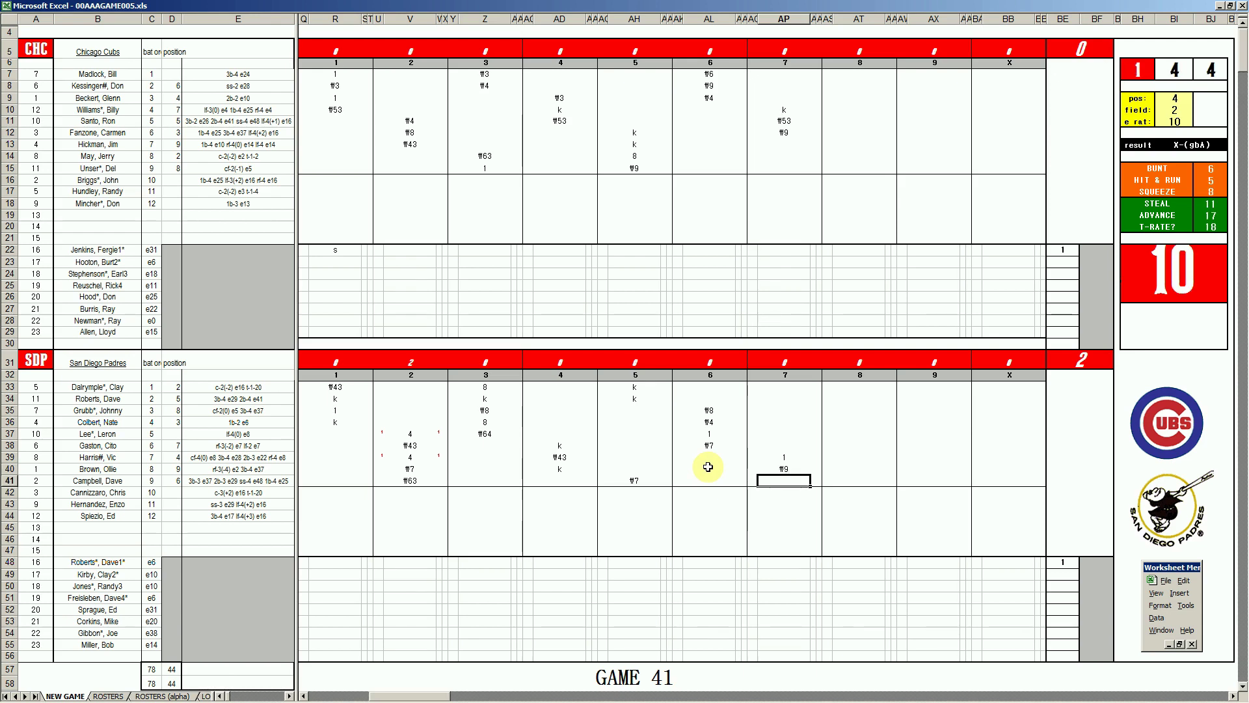
text(8)
key(Return)
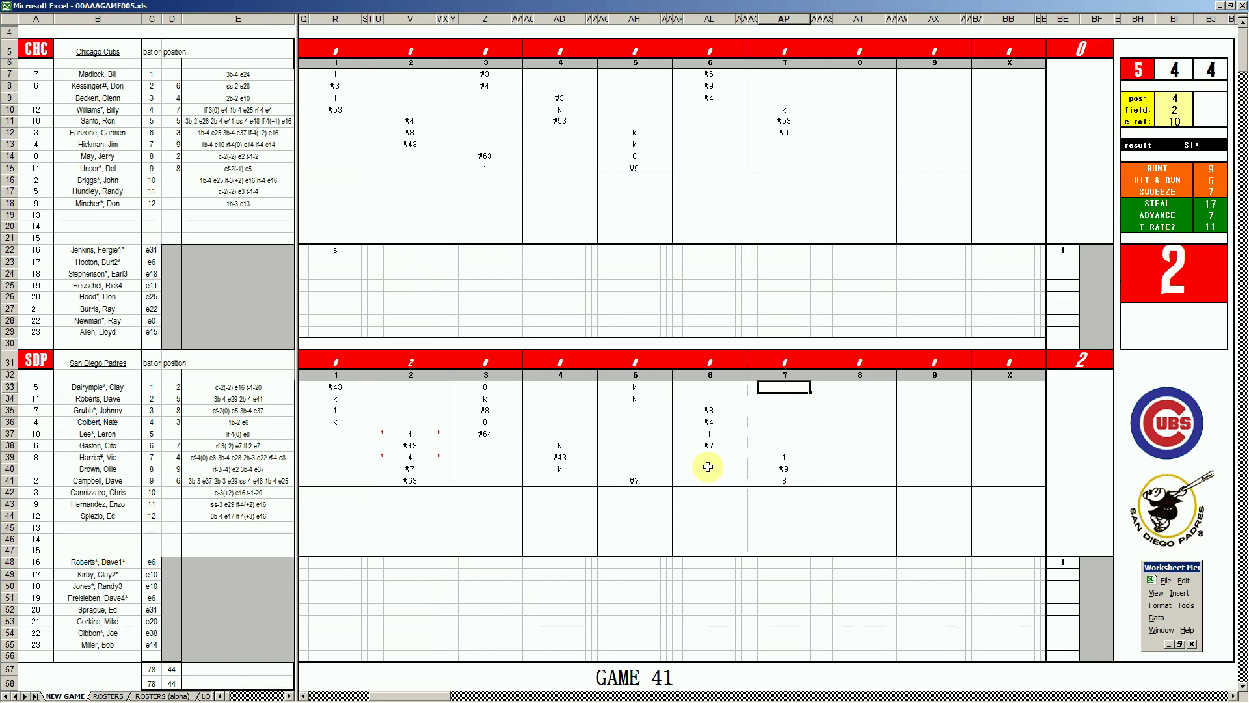
Set the fielding position to 4 in the dice area and record the double play ₩463 in AP33 for the Padres.
key(ctrl+f)
text(4)
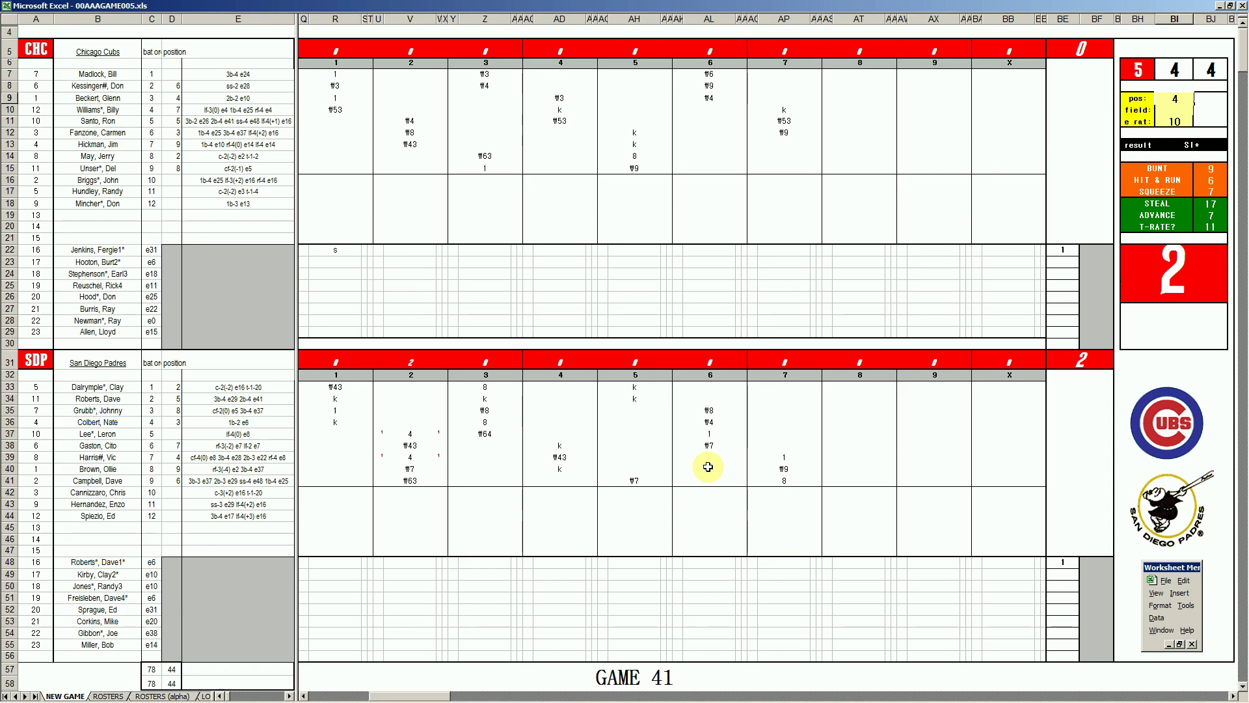
key(Return)
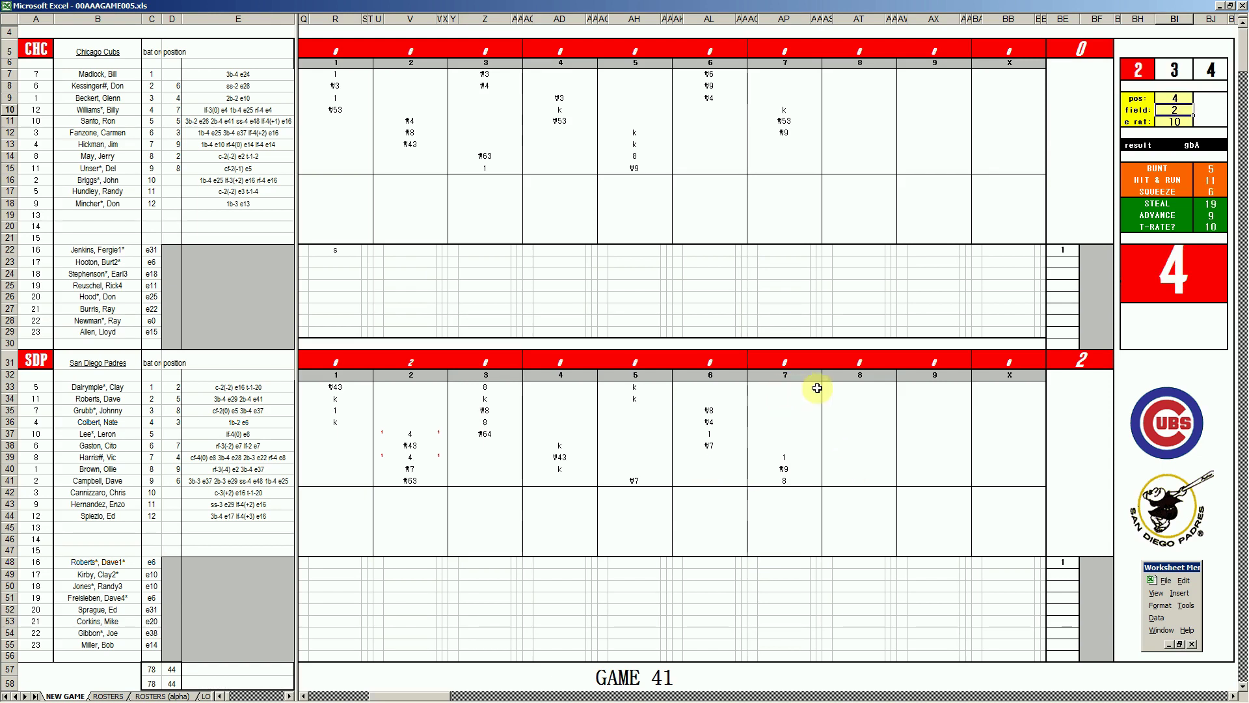
click(785, 387)
text(#463)
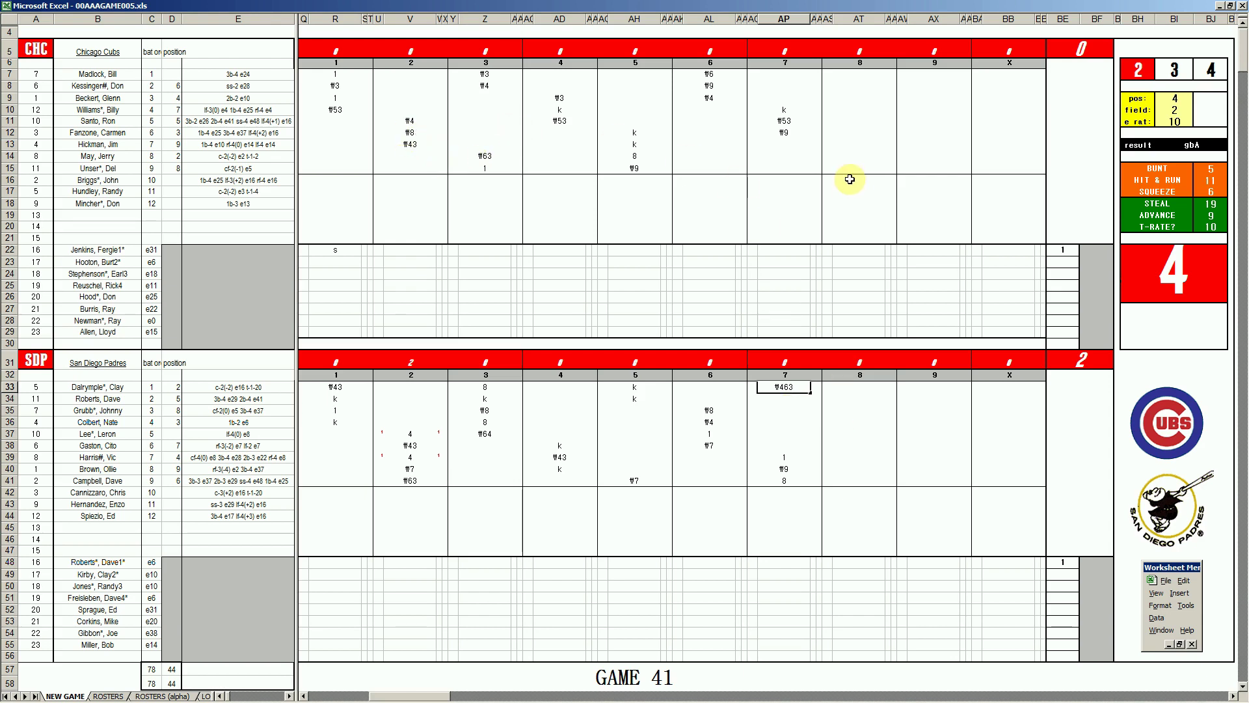
Record the Cubs' inning 8 results in AT13 to AT15: ₩5, ₩63 and k.
click(848, 145)
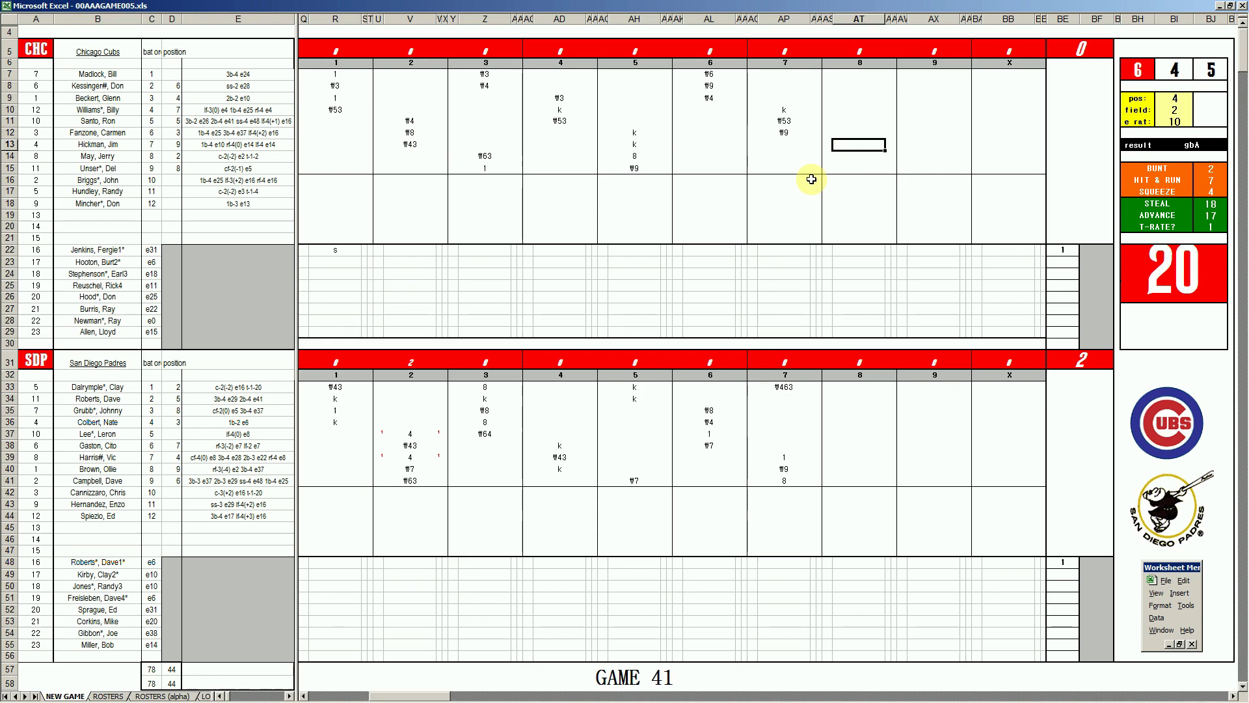
text(#5)
key(Return)
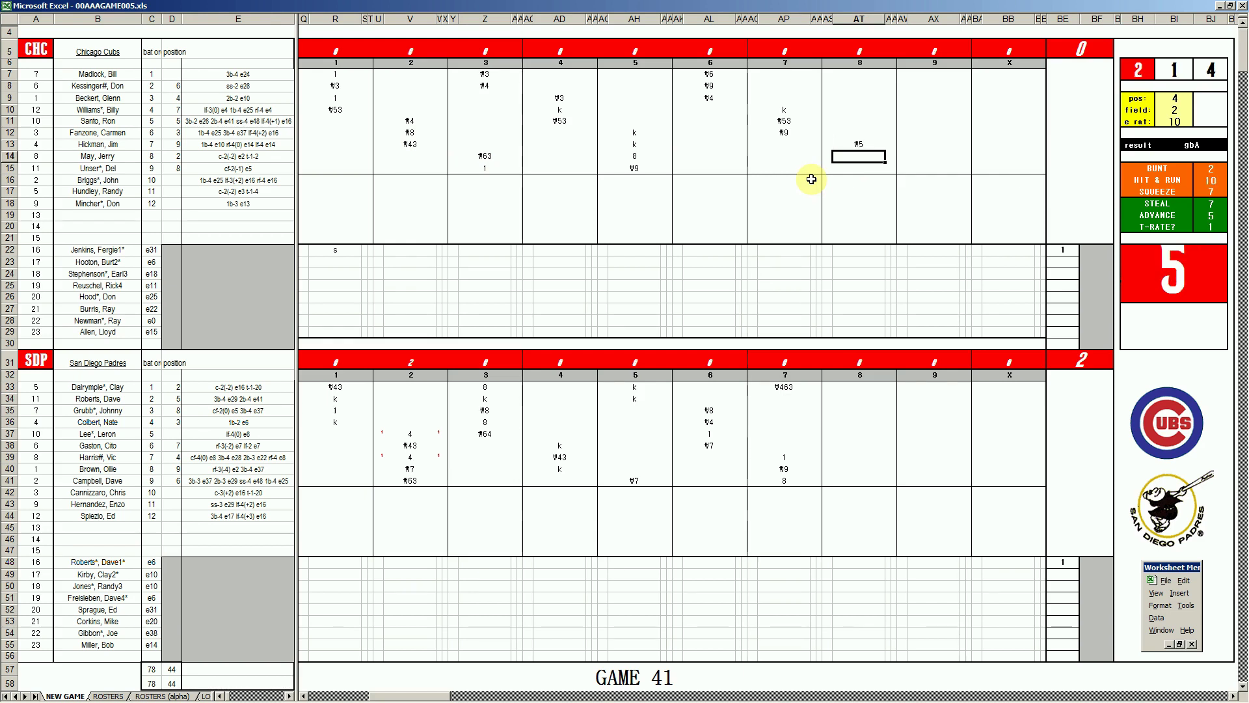
text(#63)
key(Return)
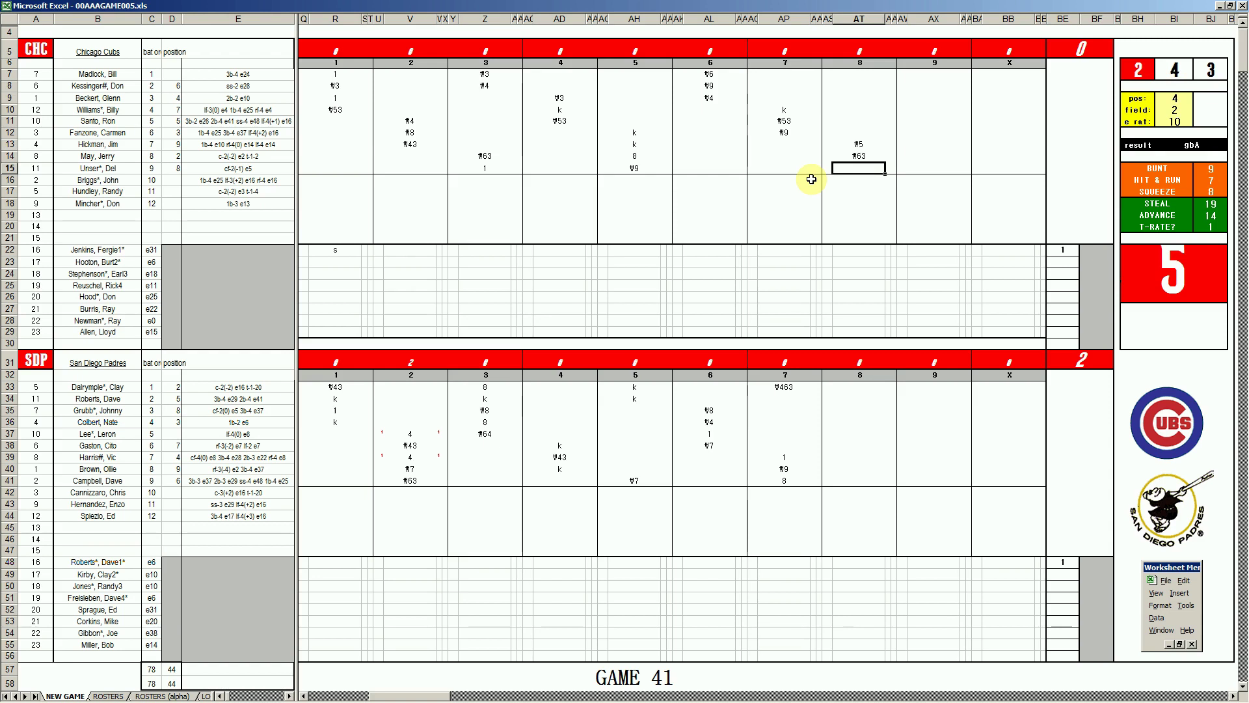
text(k)
Record results for the Padres' first three batters of inning 8 in AT34 to AT36: ₩8, 1 and 1.
click(836, 401)
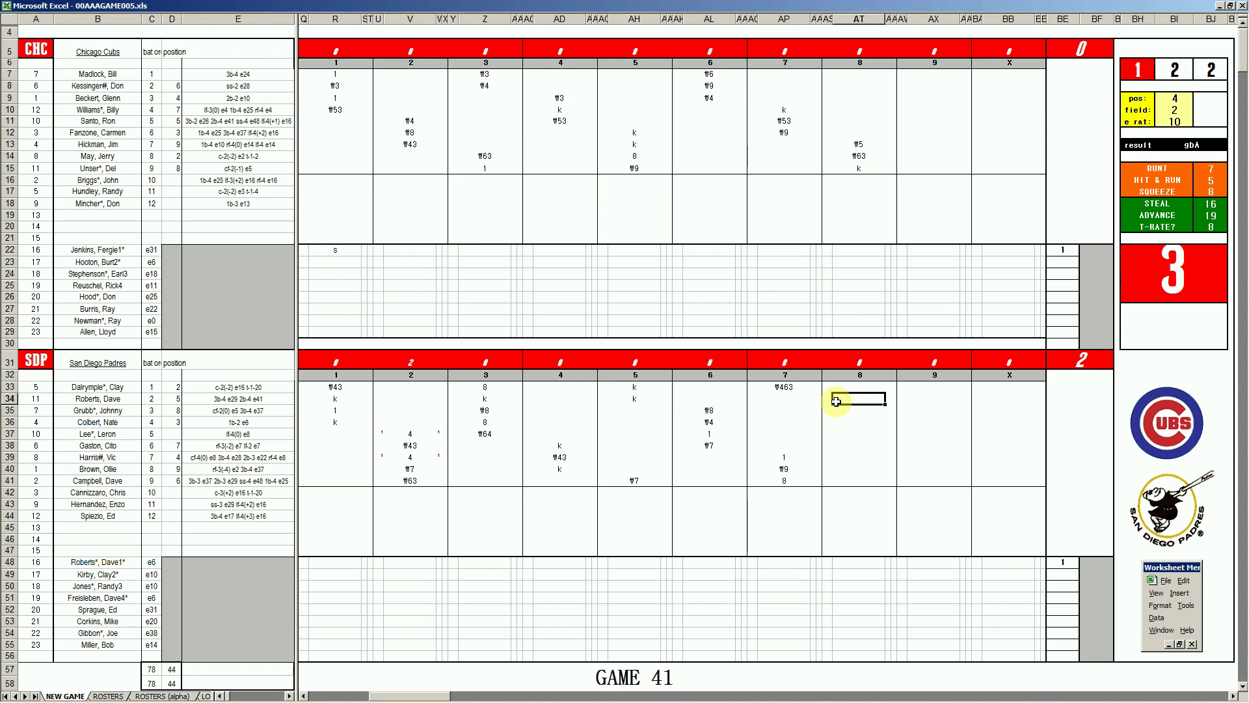
text(#8)
key(Return)
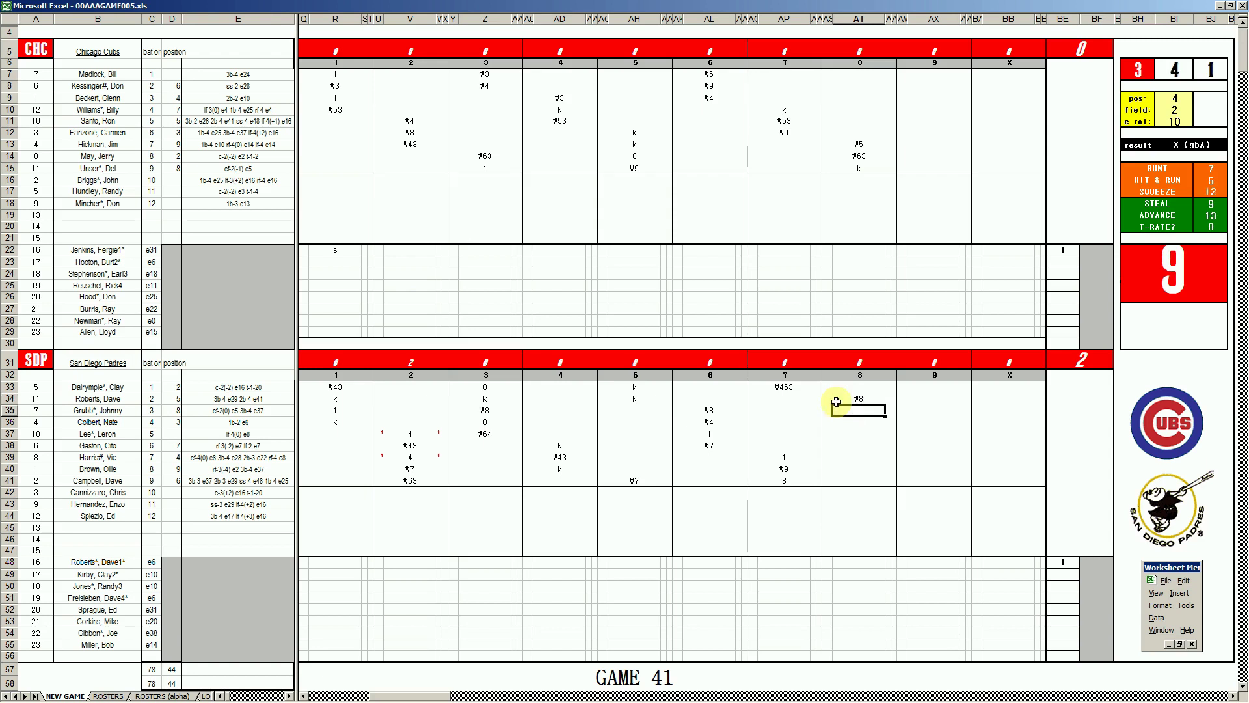
text(1)
key(Return)
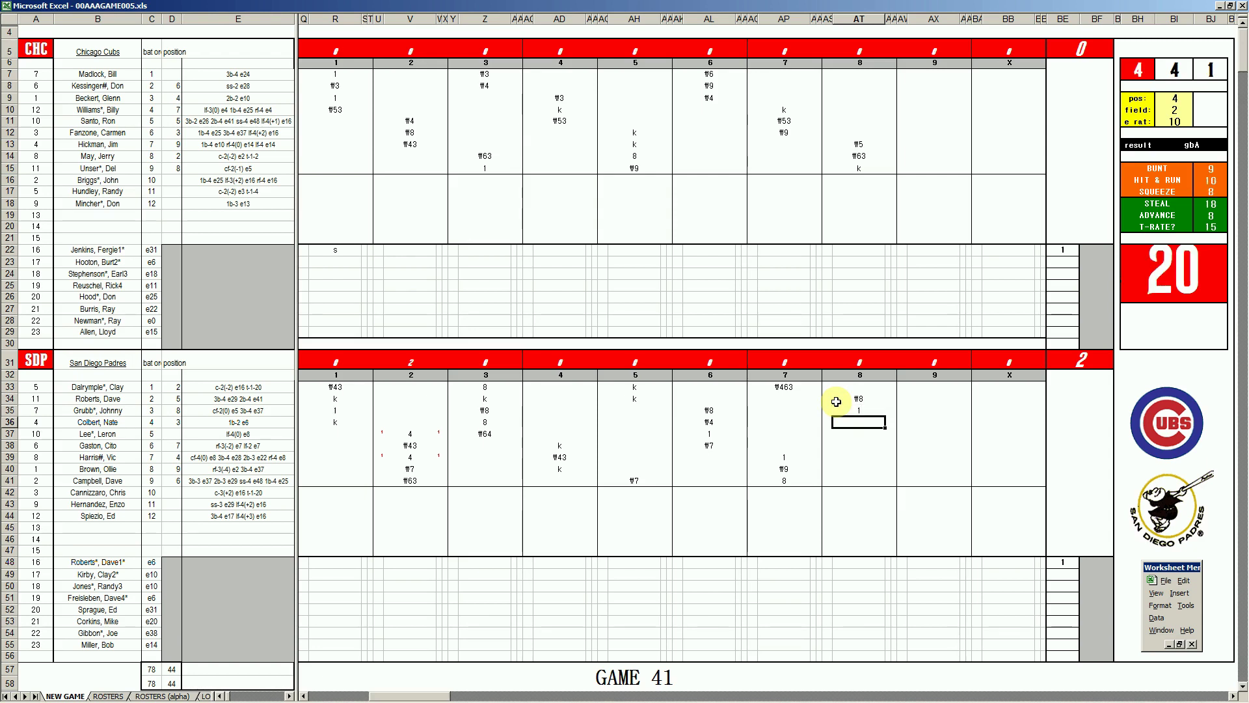
text(1)
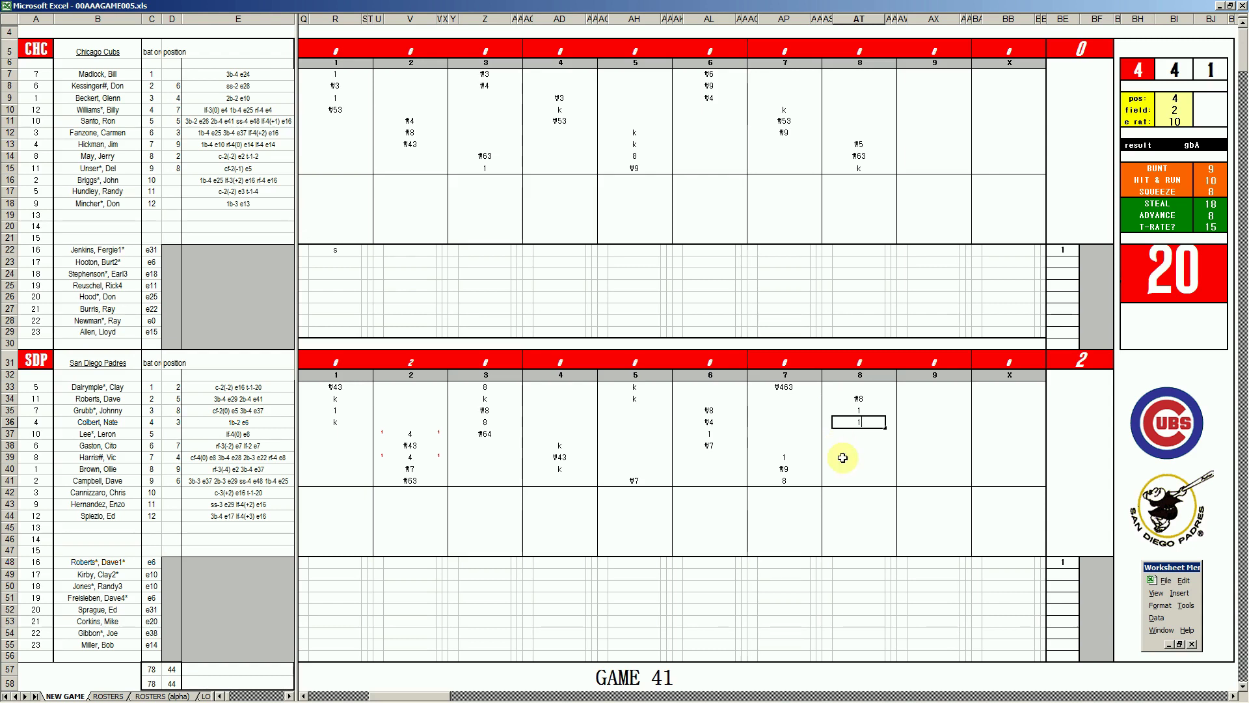
Examine the bunt, hit-and-run and squeeze result charts in rows 88 to 103 below the scoresheet.
click(856, 504)
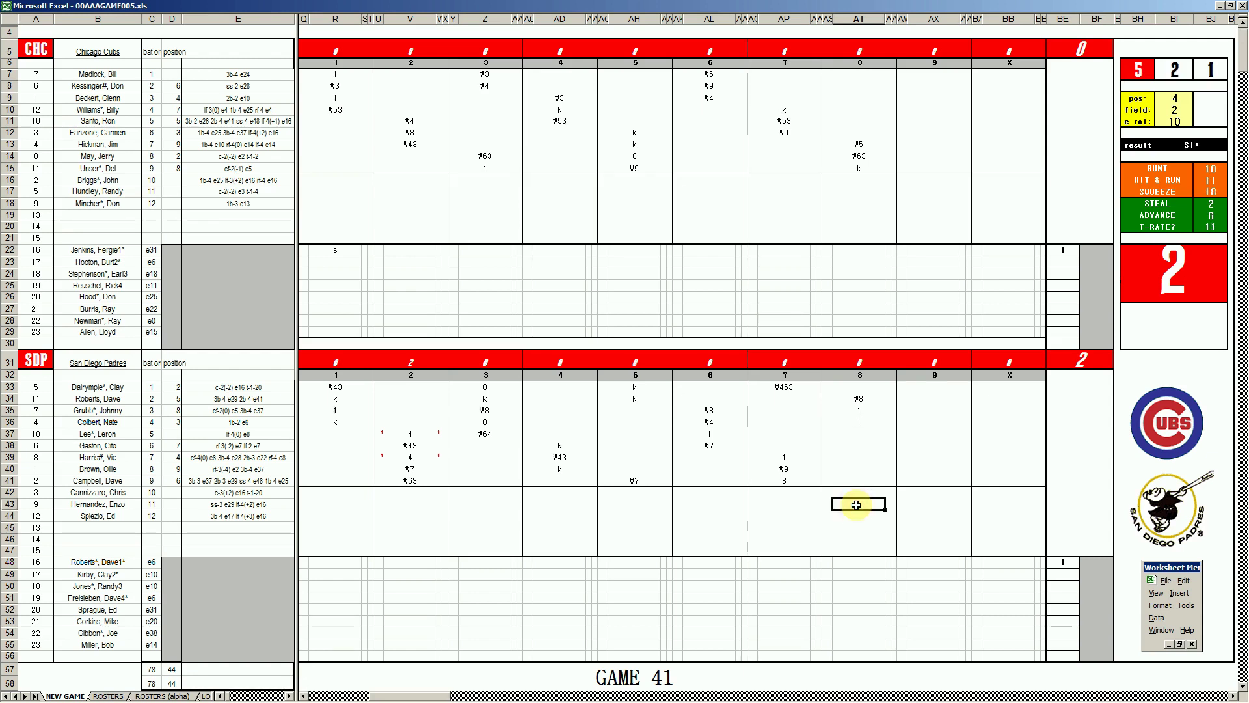
click(241, 560)
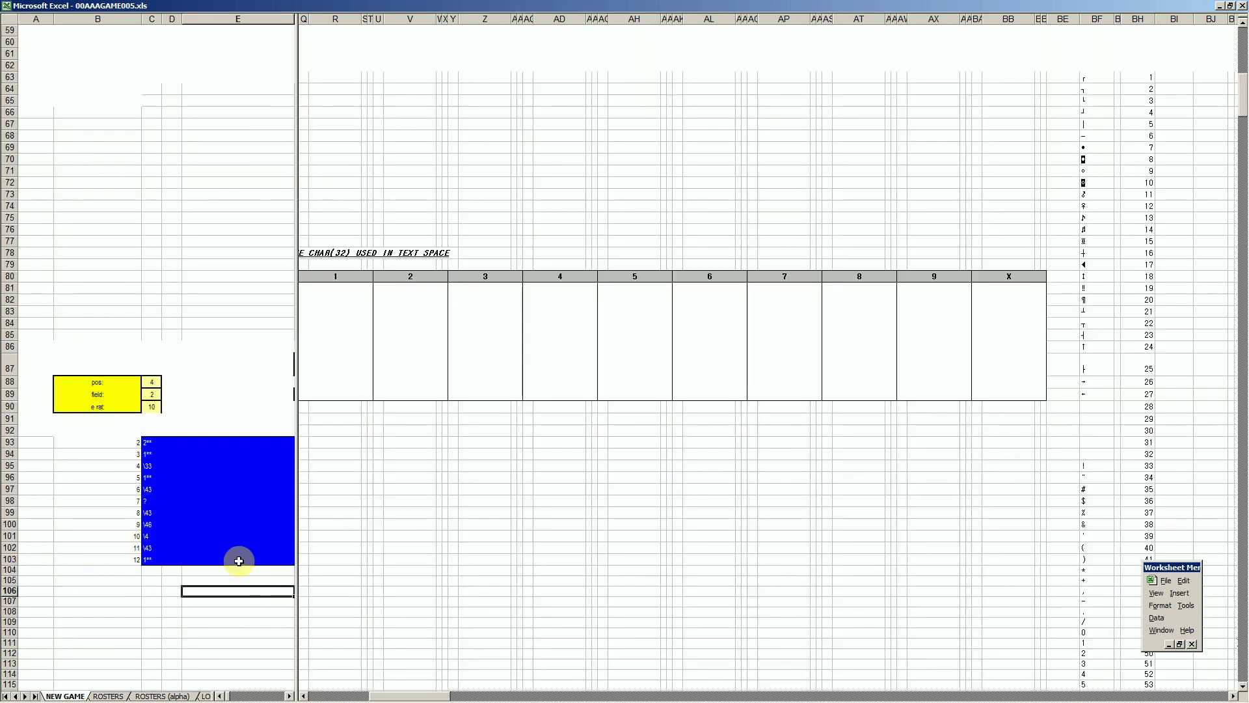
key(Right)
key(Right)
key(Right)
key(Right)
key(Right)
key(Right)
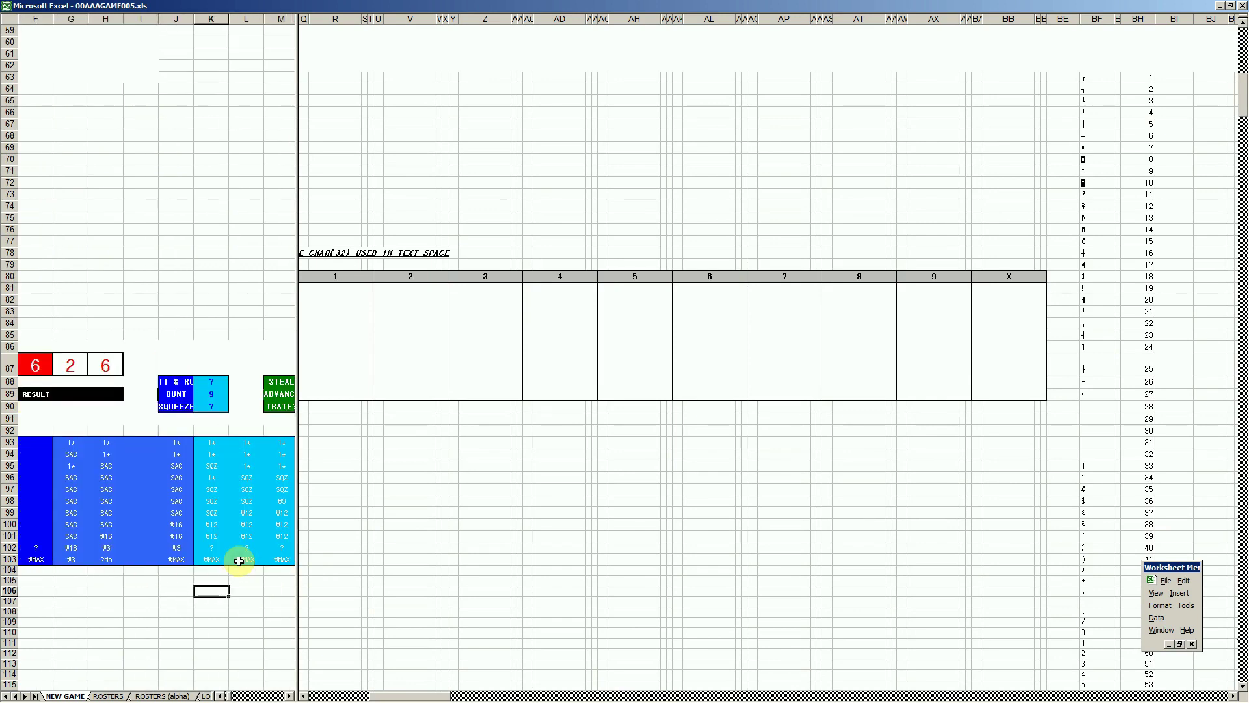
key(Up)
key(Up)
key(Up)
key(Up)
key(Up)
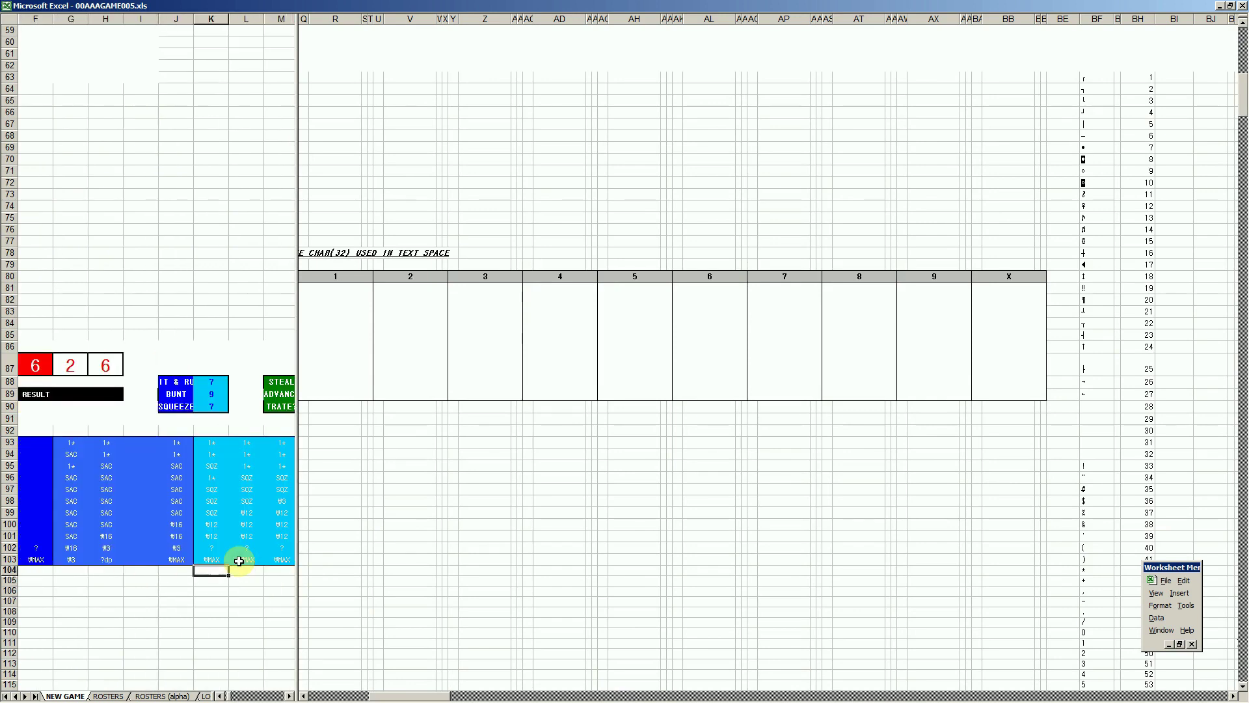
key(Left)
key(Left)
key(Left)
key(Left)
key(Left)
key(Left)
key(Left)
key(Left)
key(Left)
key(Left)
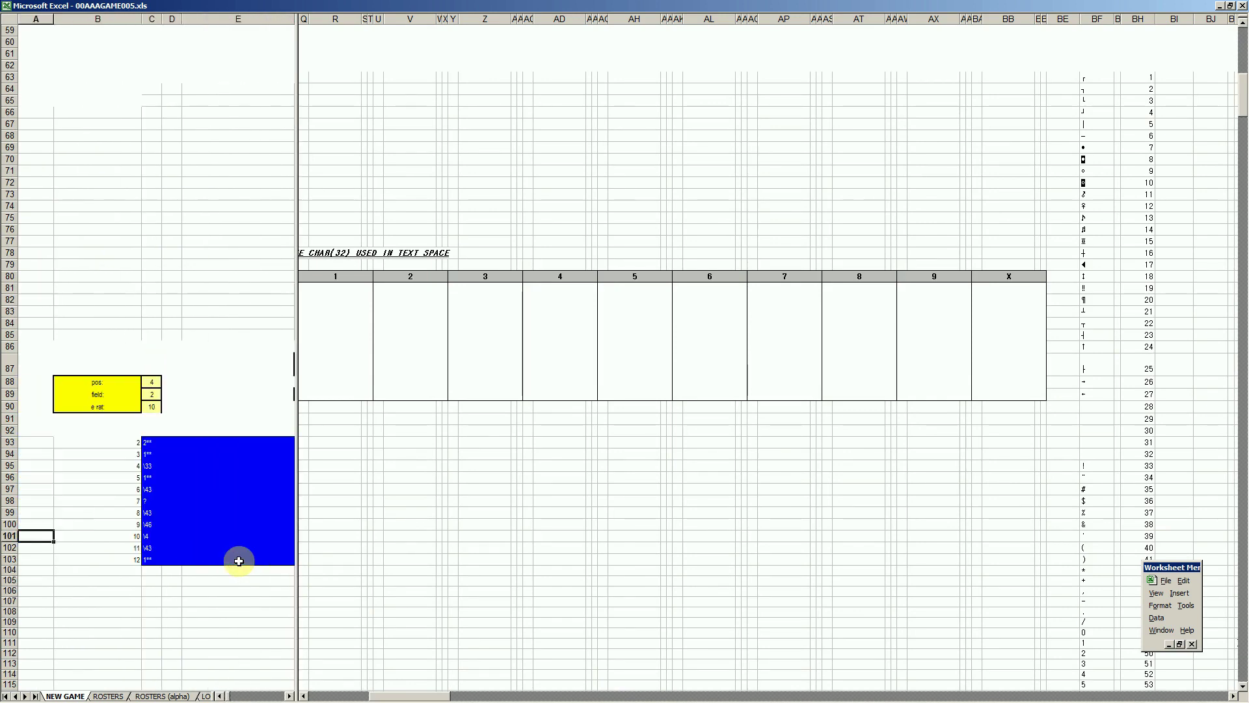
key(Page_Up)
click(866, 433)
text(\13)
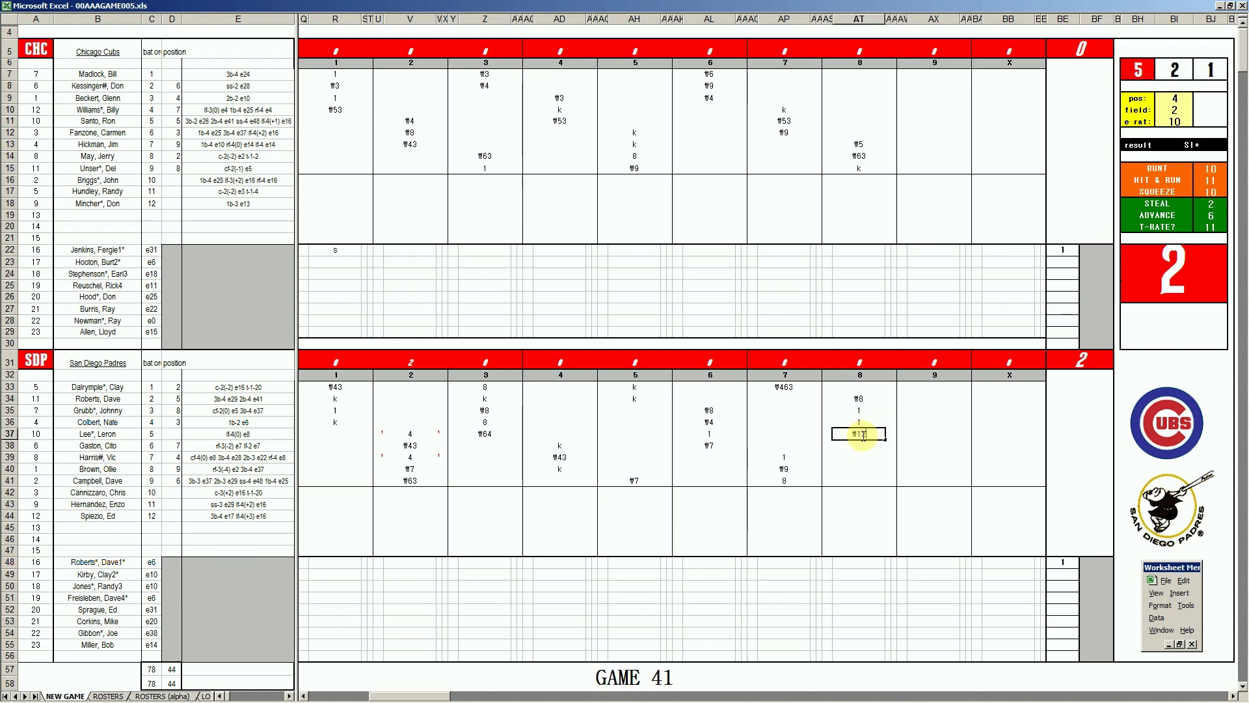
key(Return)
key(Up)
key(Delete)
Record ₩12 in AT43 for the Padres' substitute batter in inning 8.
key(Down)
key(Down)
key(Down)
key(Down)
key(Down)
key(Down)
key(Down)
key(Up)
text(\12)
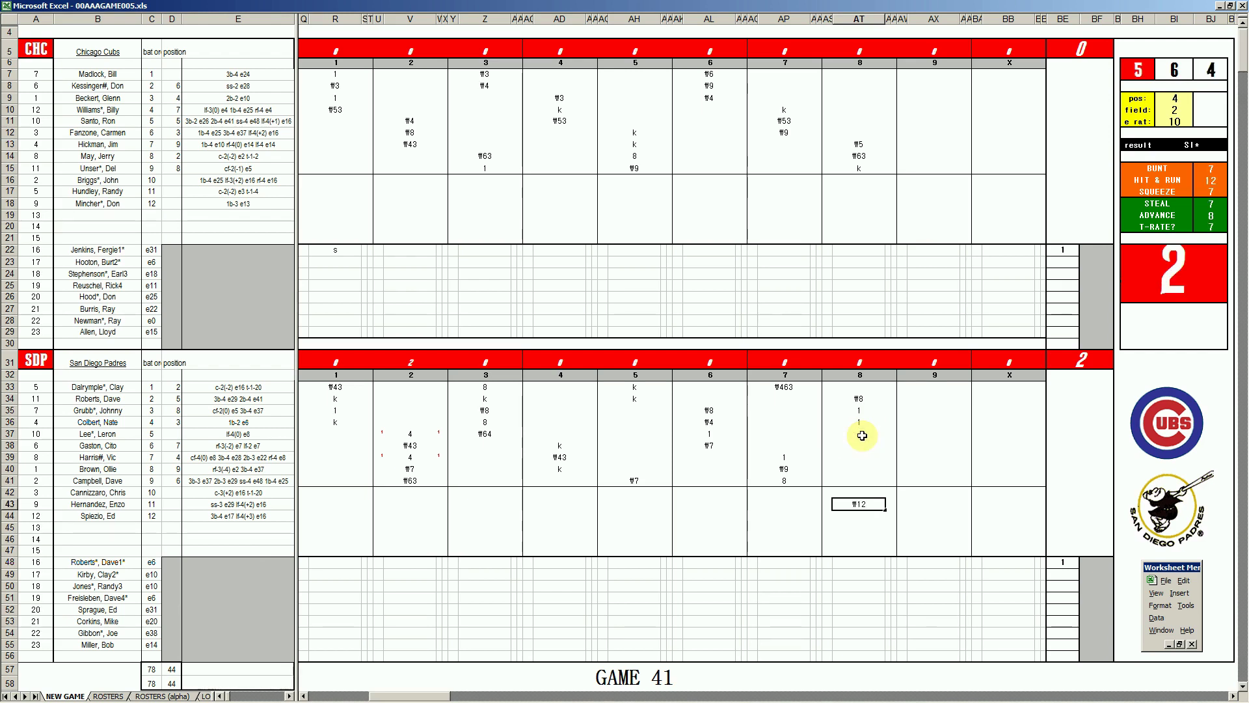
key(Return)
Record ₩53 in AT38 for the Padres' last batter of inning 8.
key(Up)
key(Up)
key(Up)
key(Up)
key(Up)
key(Up)
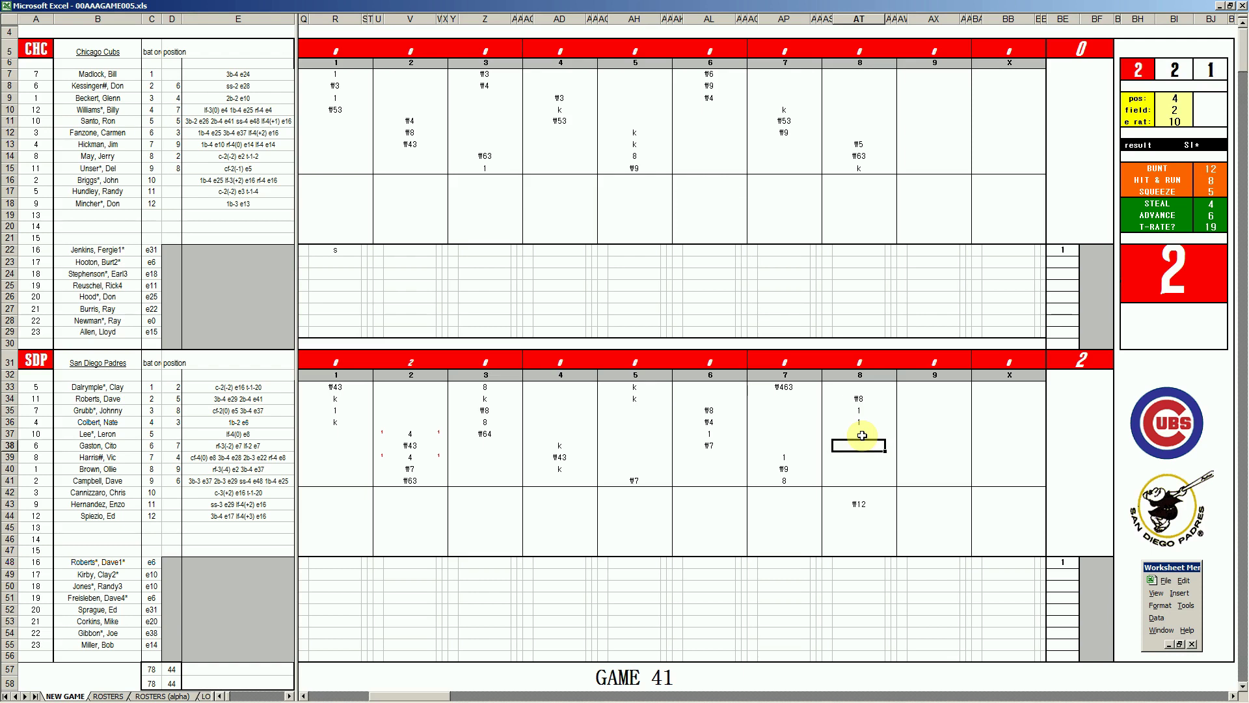
text(\53)
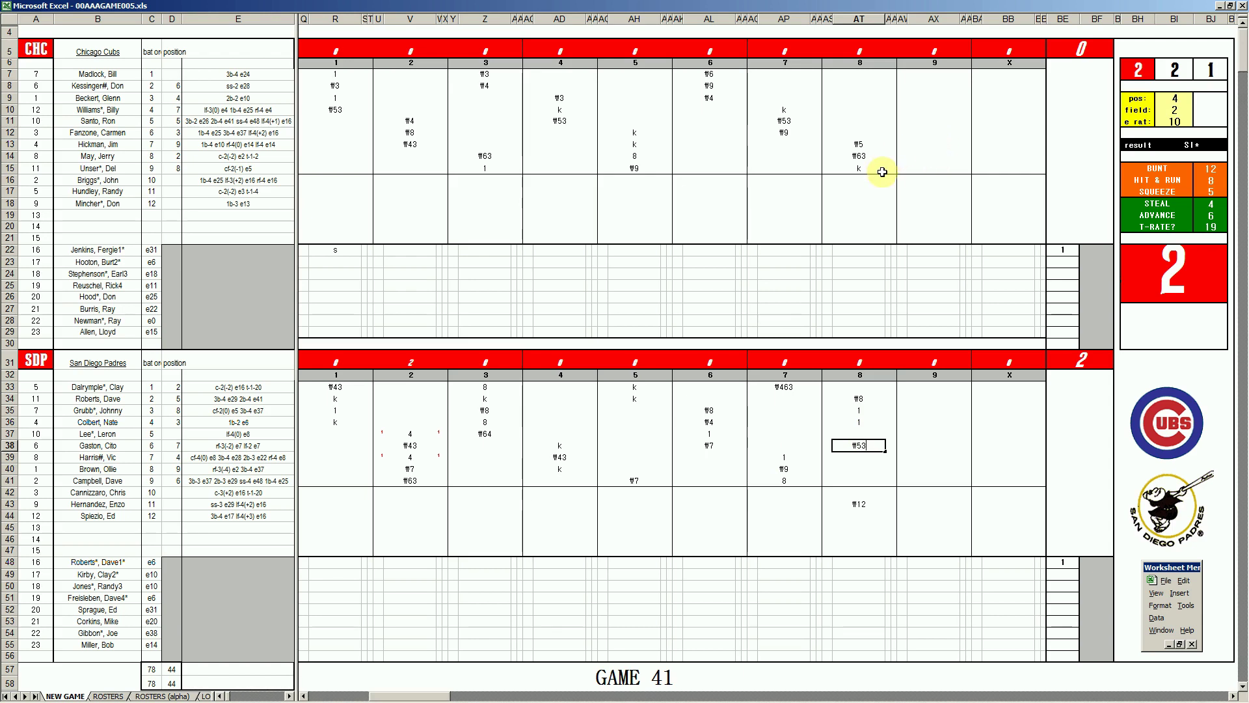
Record results for the Cubs' first two batters of inning 9 in AX7 and AX8: ₩2 and ₩7.
click(933, 78)
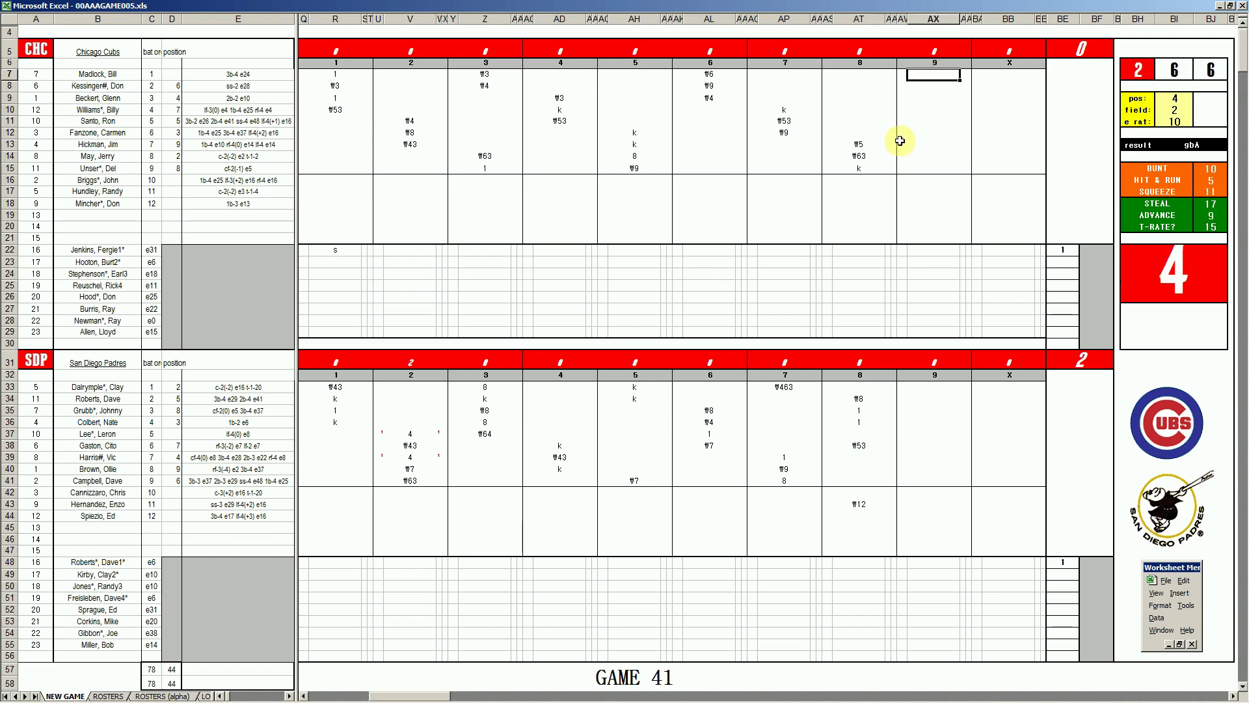
text(#2)
key(Return)
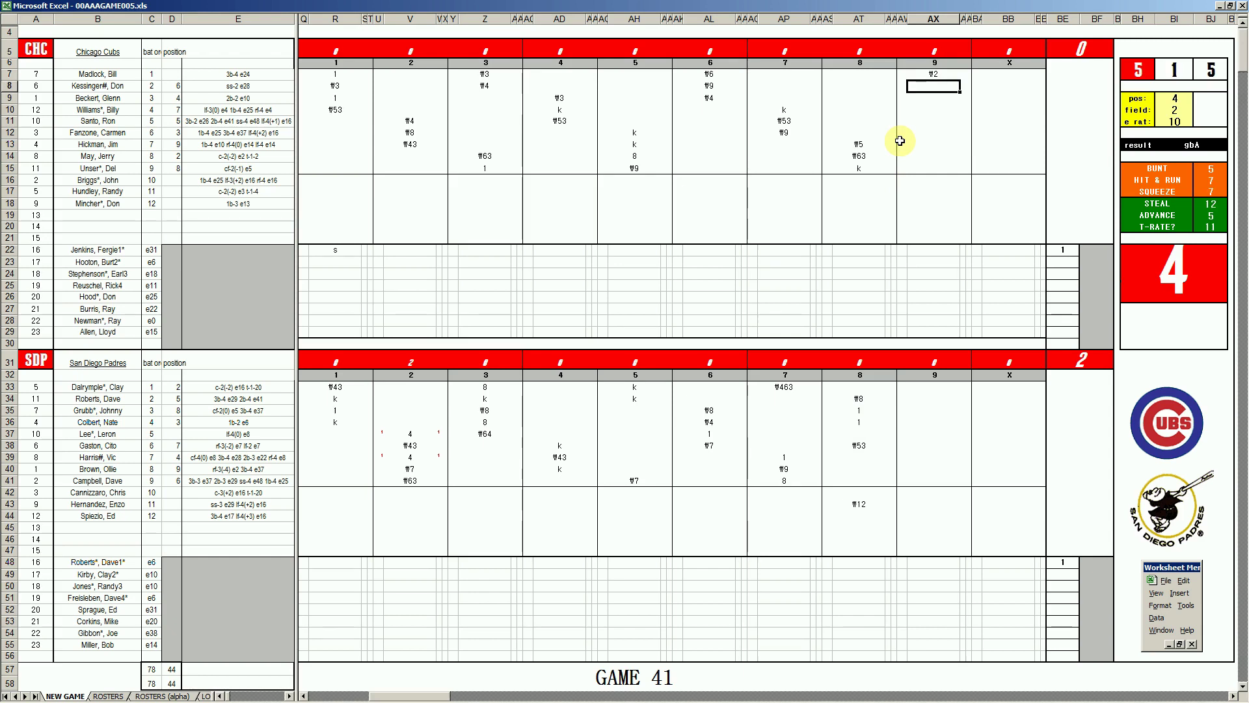
text(#7)
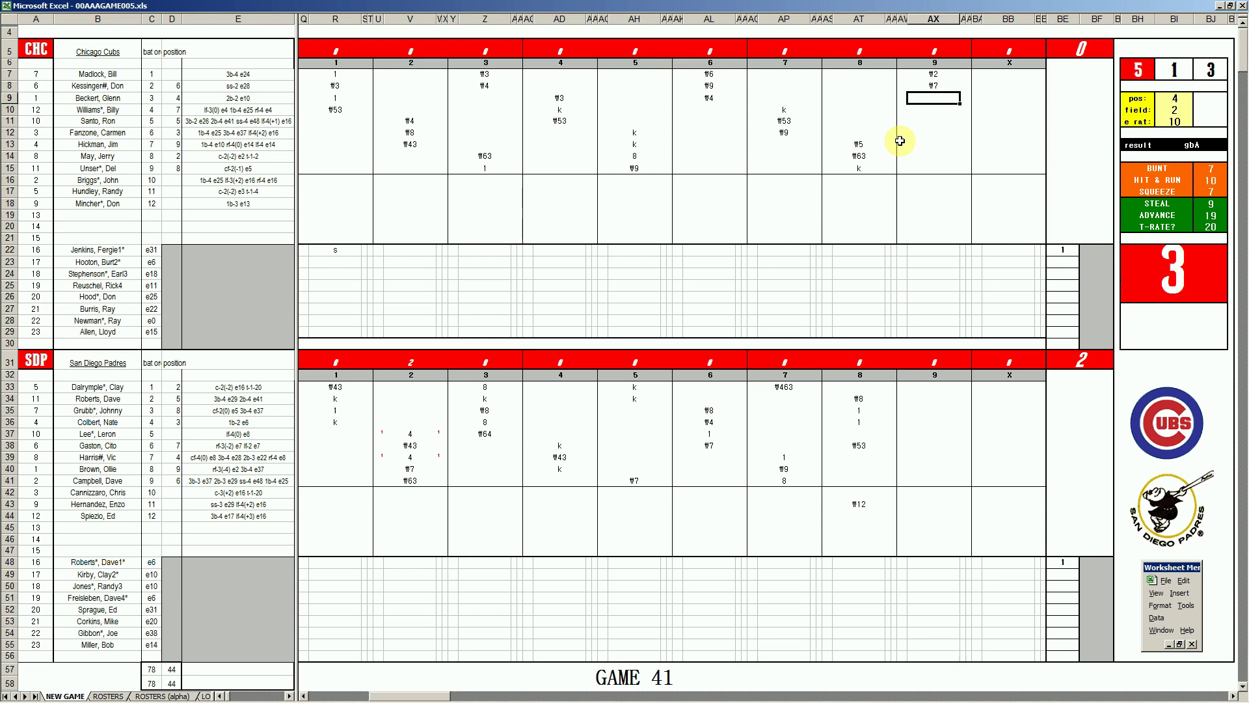
Set the fielding lookup position to 8 and record ₩8 in AX9 for the Cubs' third batter of inning 9.
key(Tab)
text(8)
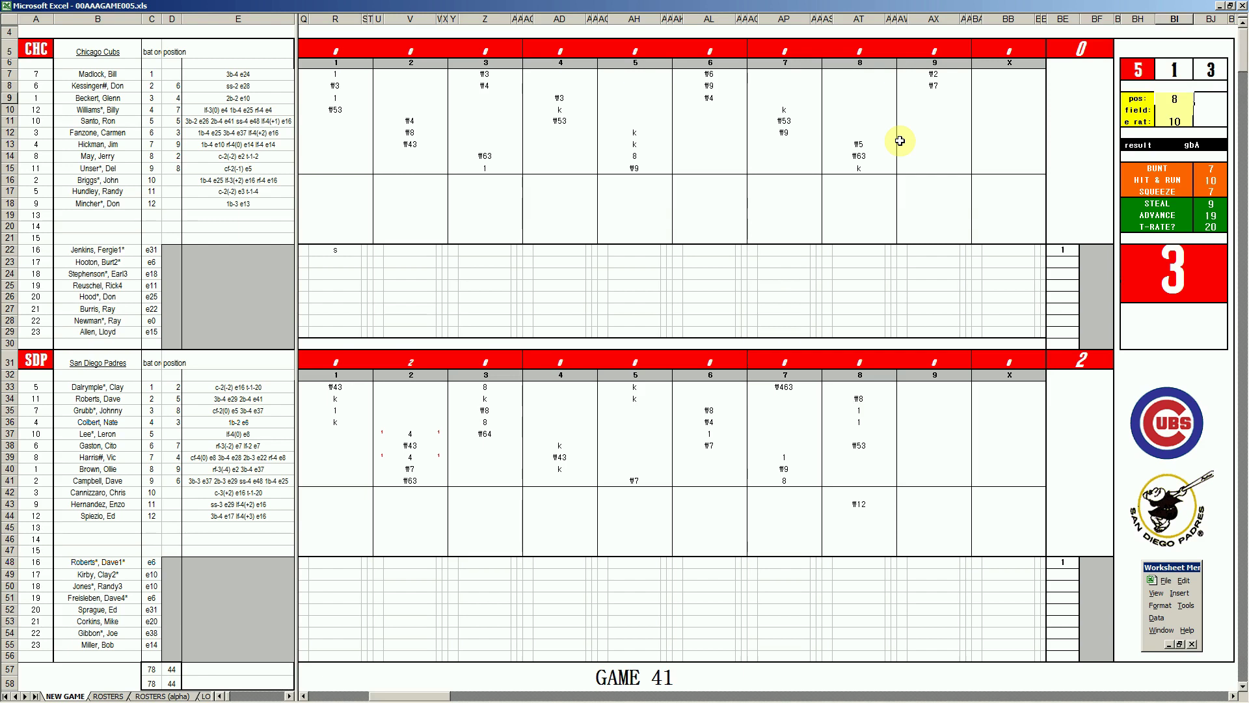
key(Return)
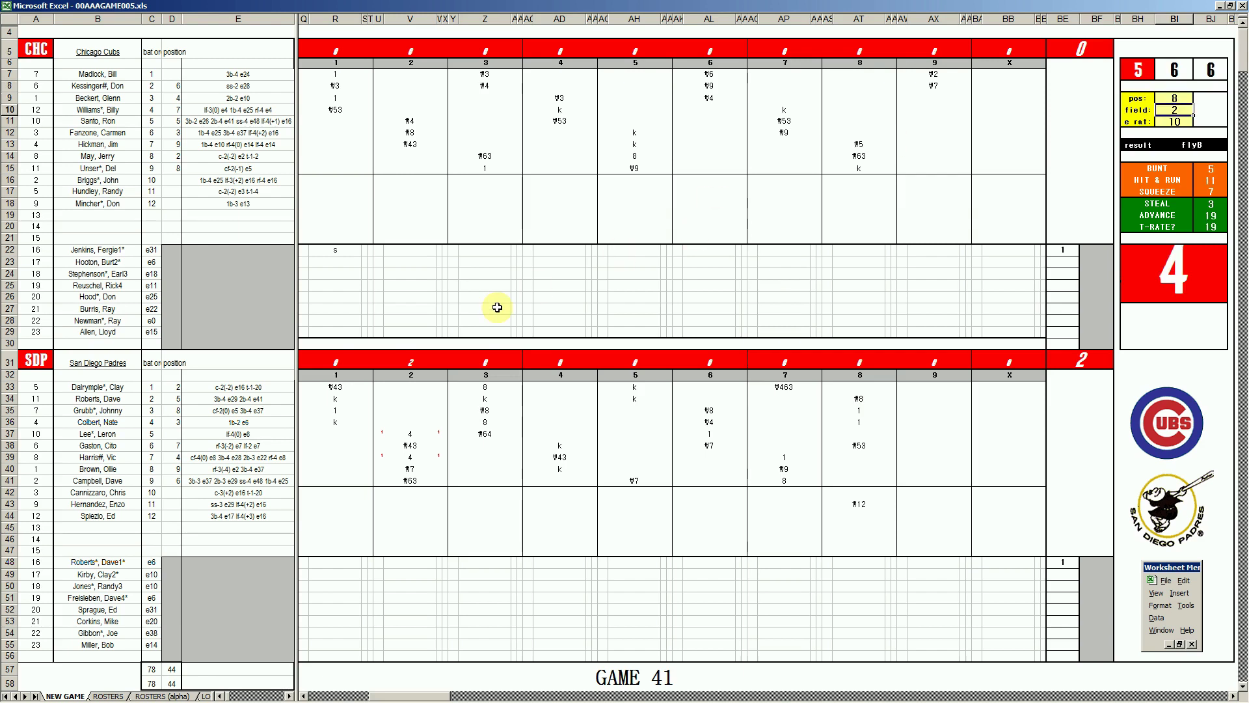
click(930, 98)
text(#8)
key(Return)
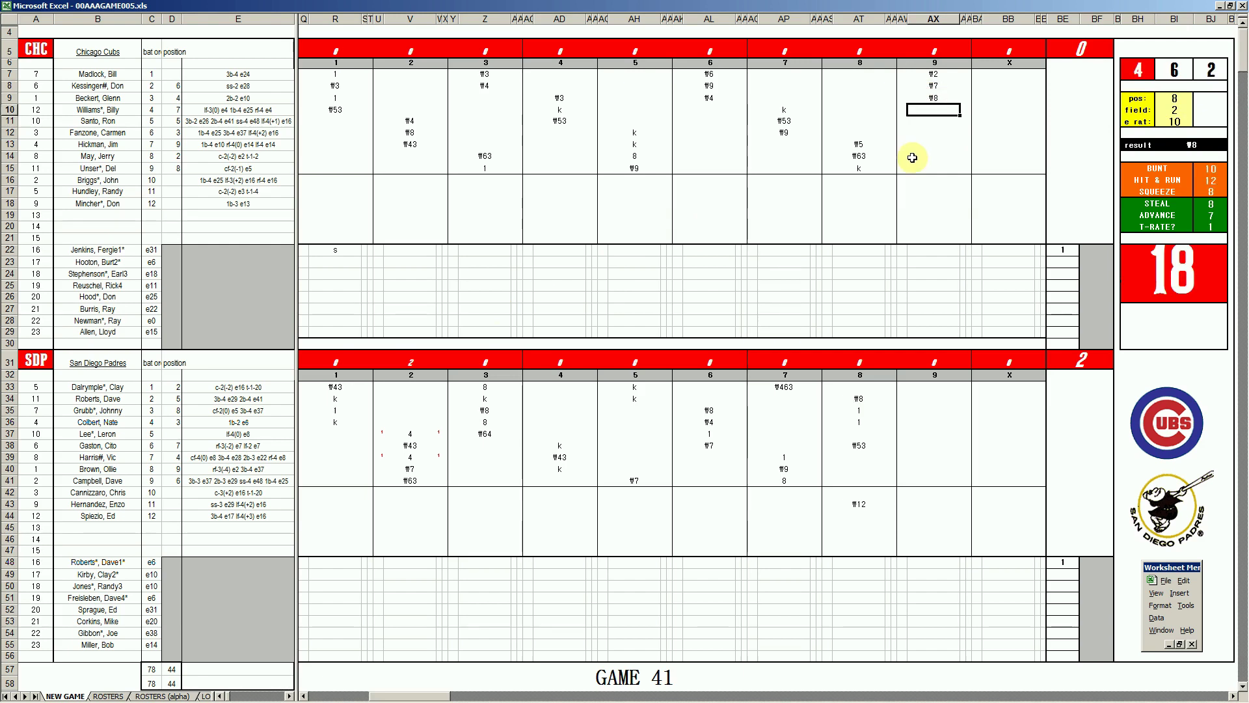
Enter innings pitched for the starters: 9 in BF48 for the Padres and 8 in BF22 for the Cubs.
click(1093, 561)
text(9)
key(Return)
click(1089, 251)
key(Return)
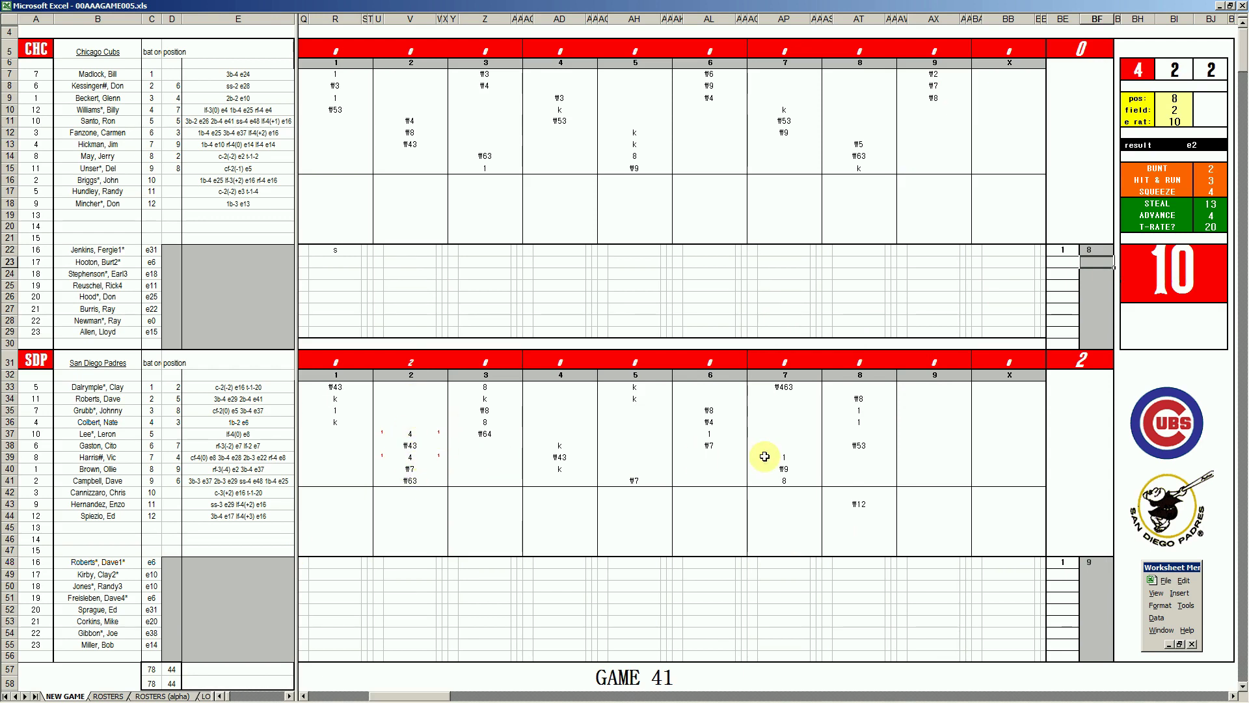
In the Book2 copy of the scoresheet, credit the Padres' starting pitcher with 1 win in F48.
click(247, 583)
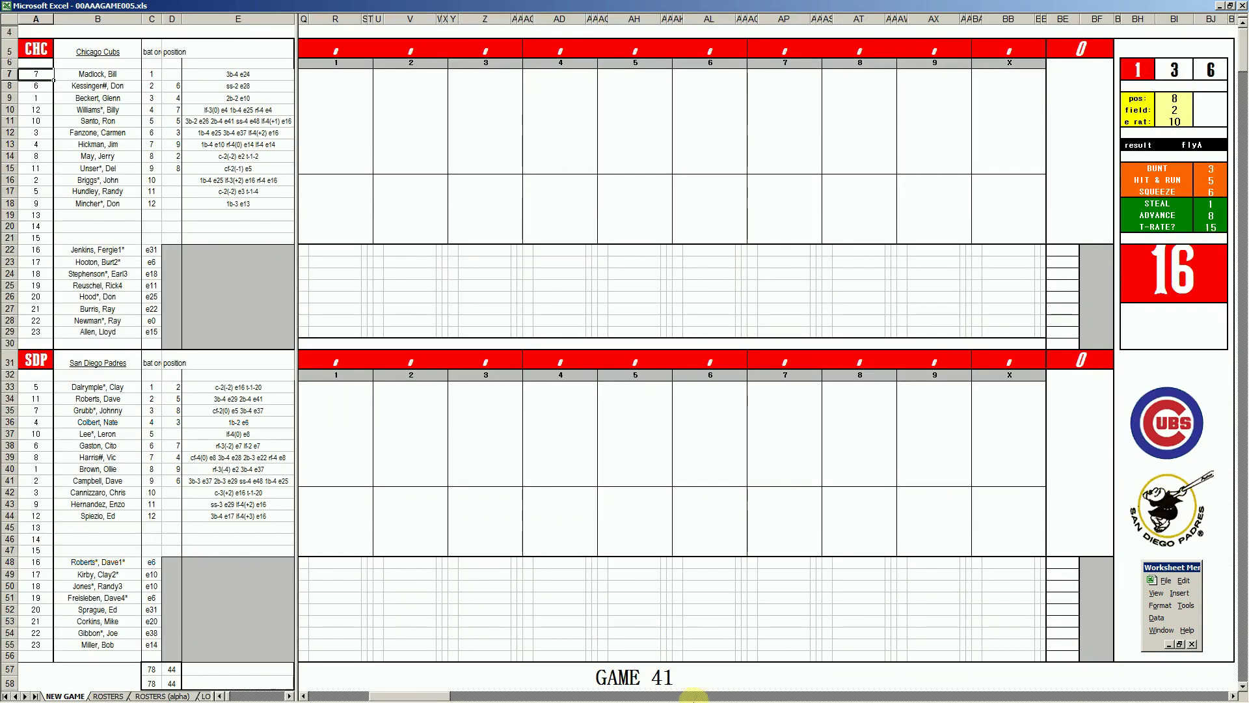
click(496, 699)
click(215, 442)
key(Right)
text(1)
key(Right)
key(Right)
key(Right)
key(Right)
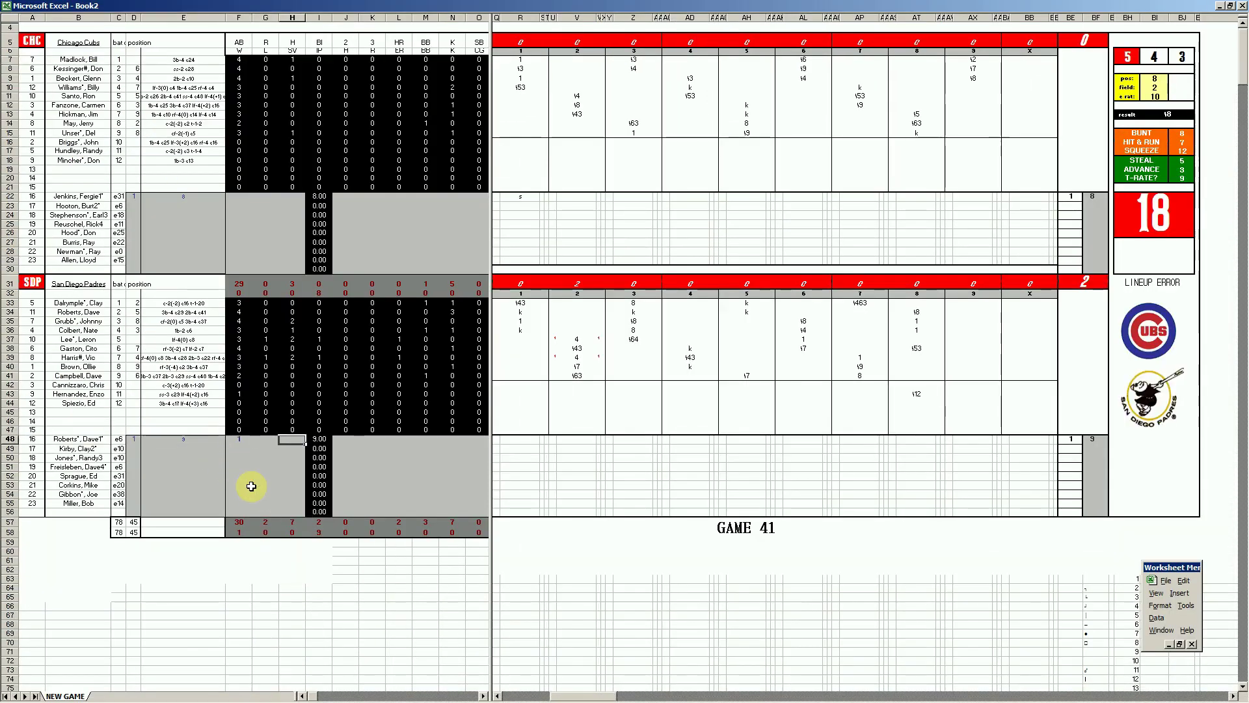
Complete the Padres starter's pitching line in row 48: 3 hits, 1 walk, 5 strikeouts and 1 complete game.
text(3)
key(Right)
key(Right)
key(Right)
text(1)
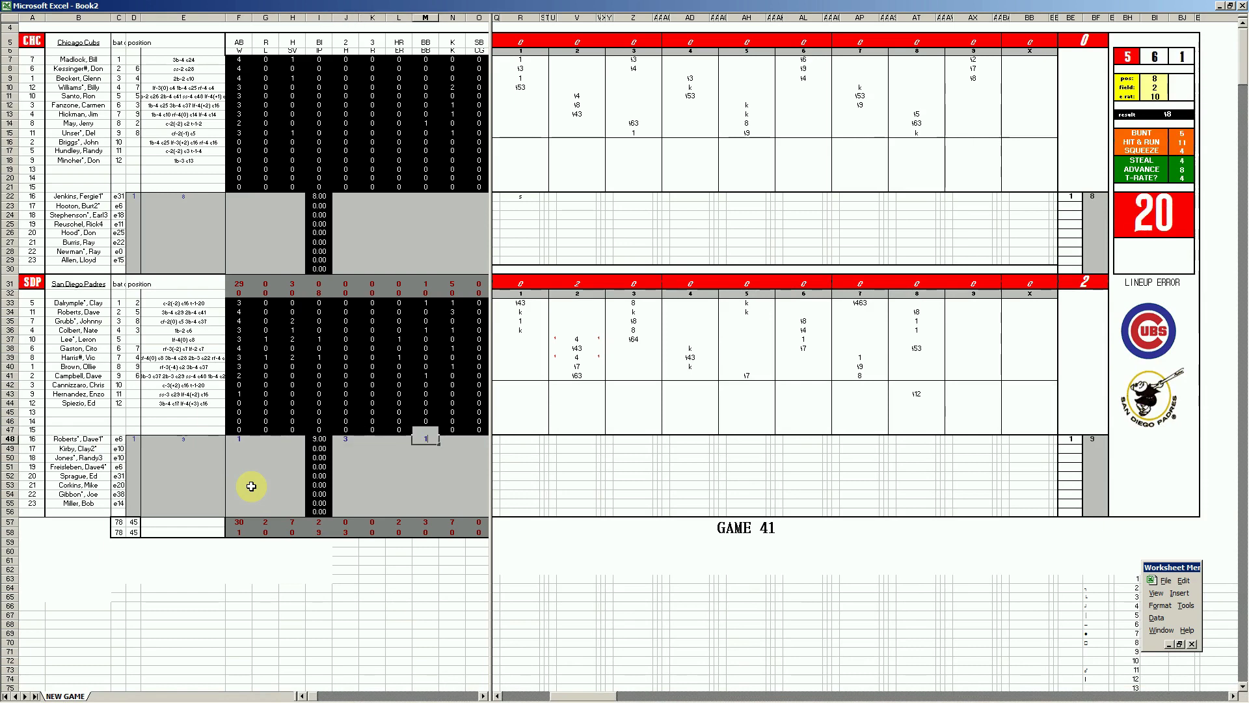
key(Right)
text(5)
key(Right)
text(1)
Charge the Cubs' starting pitcher with 1 loss in G22.
key(Left)
key(Left)
key(Left)
key(Left)
key(Left)
key(Left)
key(Left)
key(Left)
key(Left)
key(Left)
key(Left)
key(Left)
key(Left)
key(Left)
key(Up)
key(Up)
key(Up)
key(Up)
key(Up)
key(Up)
key(Up)
key(Up)
key(Up)
key(Up)
key(Up)
key(Up)
key(Up)
key(Up)
key(Up)
key(Up)
key(Up)
key(Up)
key(Up)
key(Up)
key(Up)
key(Up)
key(Up)
key(Up)
key(Right)
key(Right)
key(Right)
key(Right)
key(Right)
key(Right)
key(Up)
key(Up)
text(1)
Complete the Cubs starter's row 22 line: 7 hits, 2 runs, 2 earned runs, 3 walks, 7 strikeouts and 1 complete game.
key(Right)
key(Right)
key(Right)
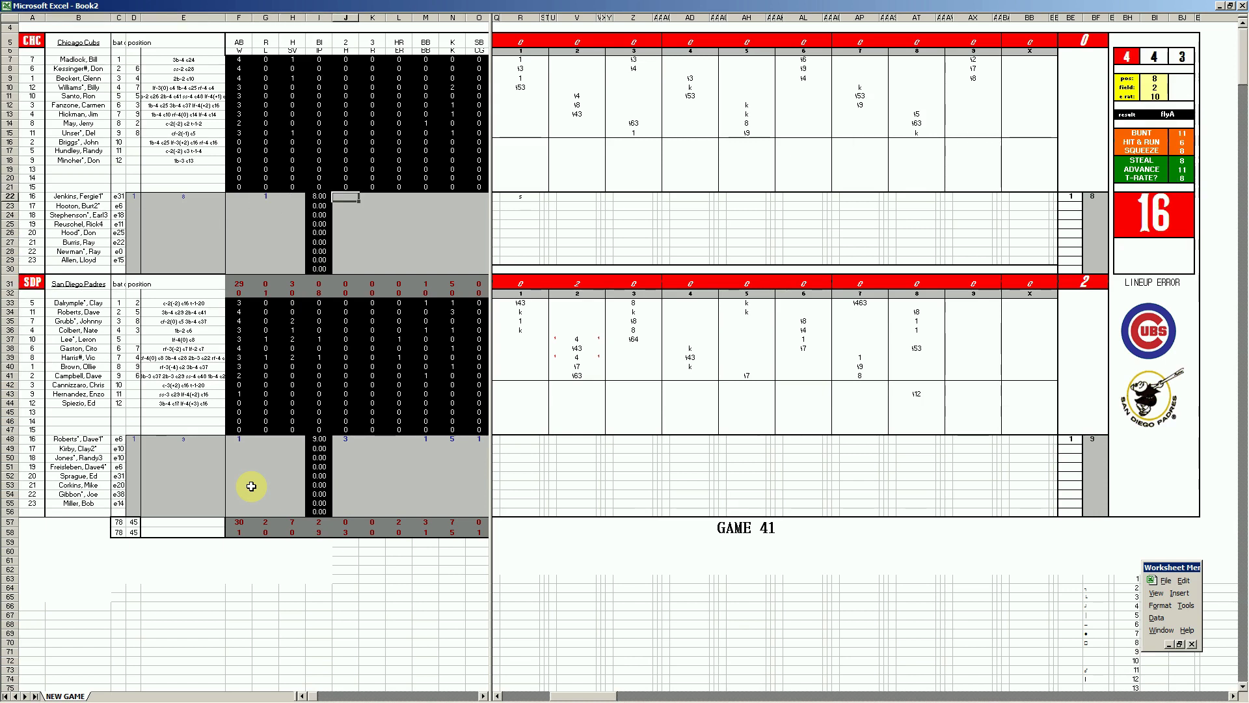
text(7)
key(Right)
text(2)
key(Right)
text(2)
key(Right)
text(3)
key(Right)
text(7)
key(Right)
text(1)
key(Left)
key(Left)
key(Left)
key(Left)
key(Left)
key(Left)
key(Left)
key(Left)
key(Left)
key(Left)
key(Left)
key(Left)
key(Left)
key(Left)
key(Right)
key(Right)
key(Right)
key(Right)
key(Right)
key(Right)
key(Right)
key(Right)
key(Down)
key(Down)
key(Down)
key(Down)
key(Left)
key(Left)
key(Down)
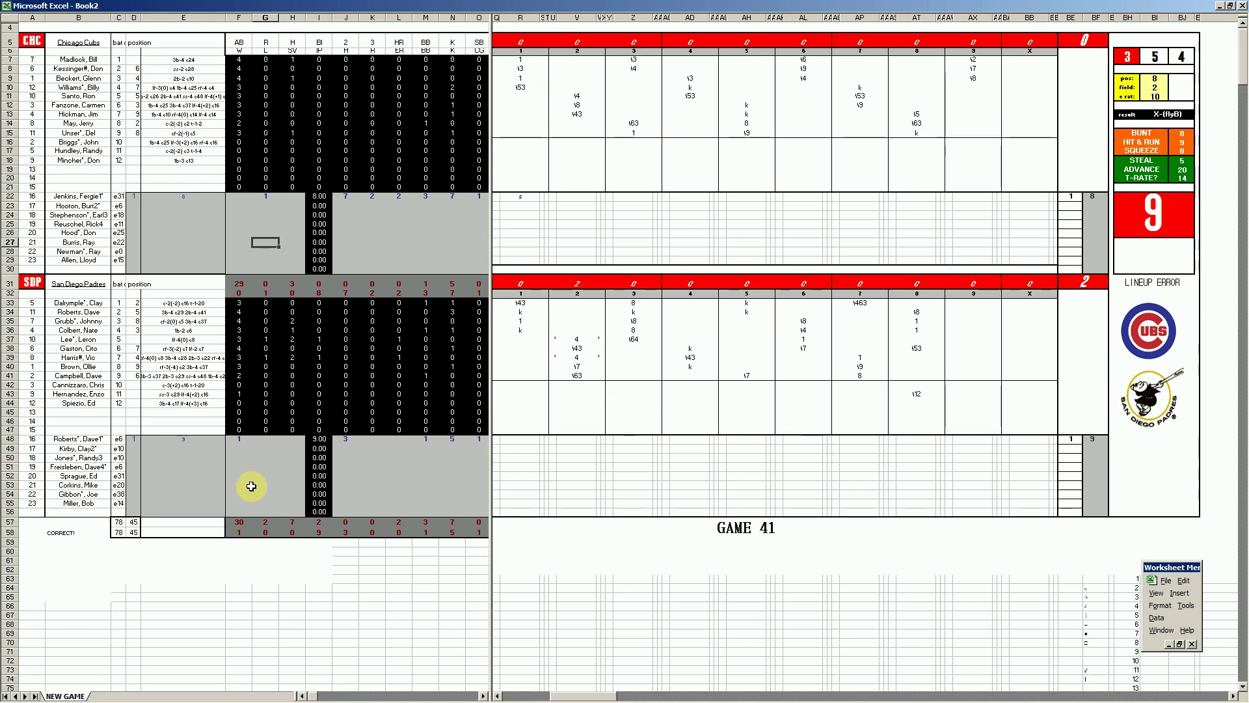
Copy the GAME 41 label below the scoresheet and paste it back over itself with Paste Special.
right_click(732, 532)
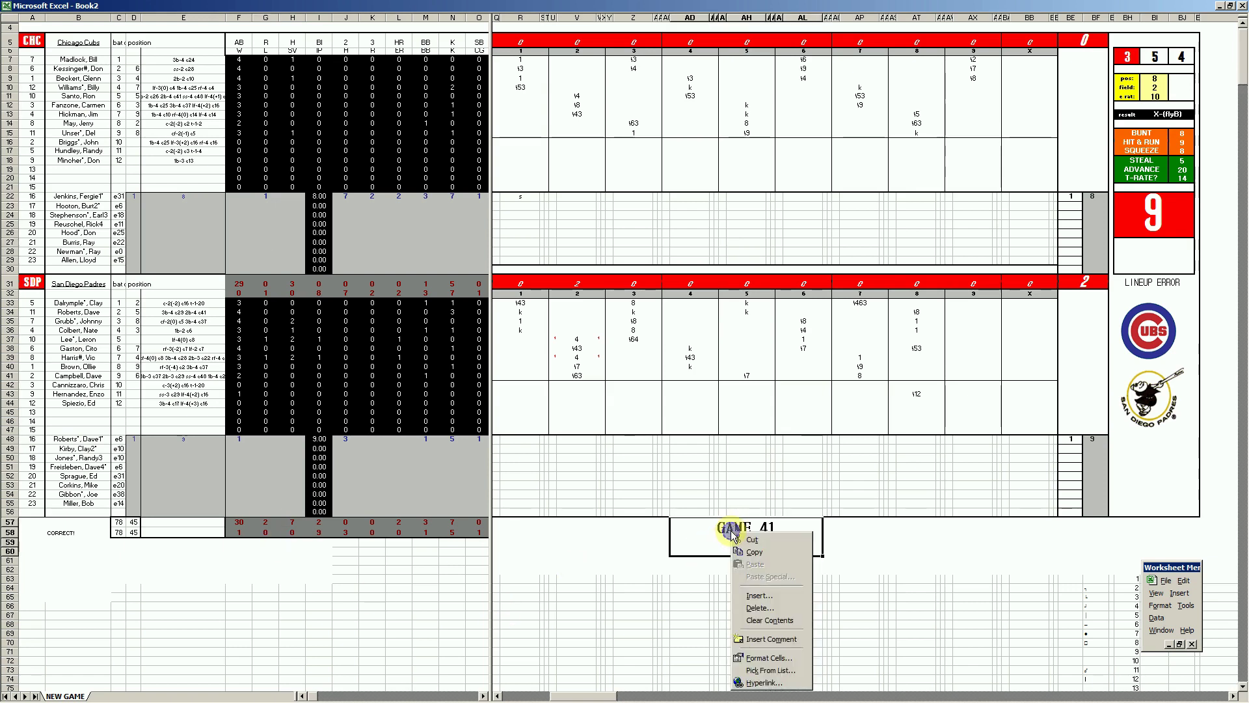
click(753, 551)
right_click(753, 551)
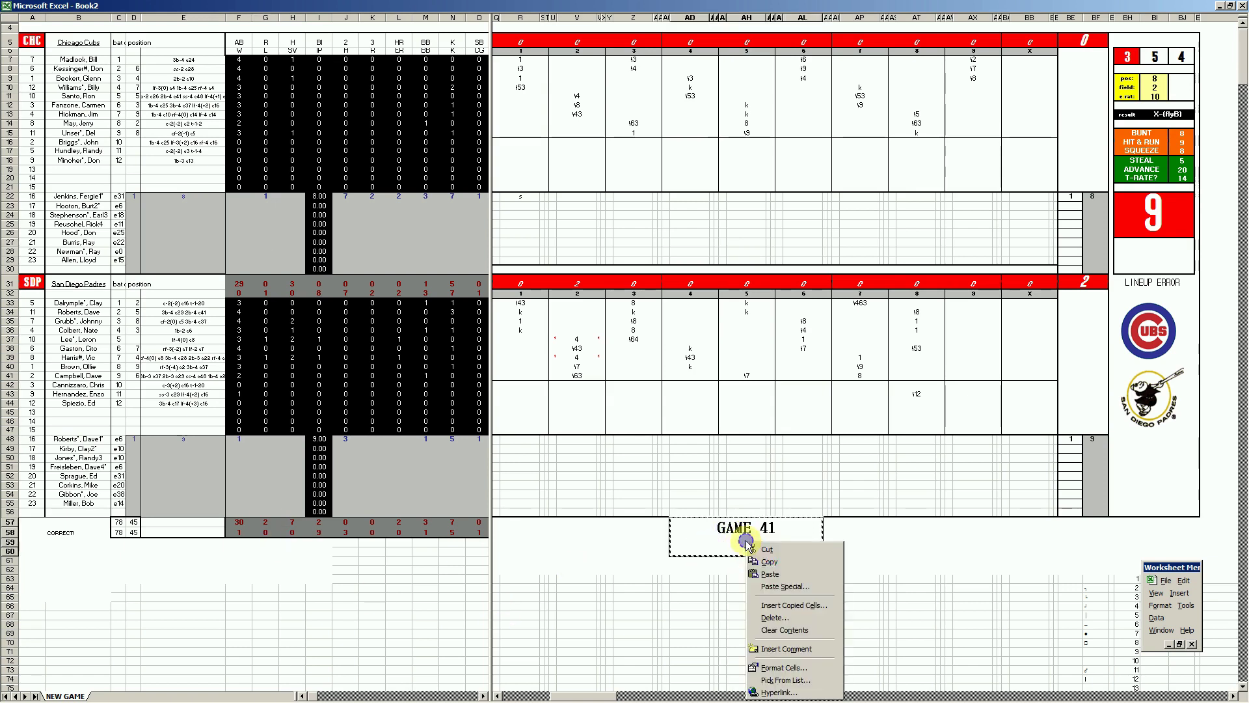
click(771, 593)
click(701, 553)
click(783, 660)
click(260, 476)
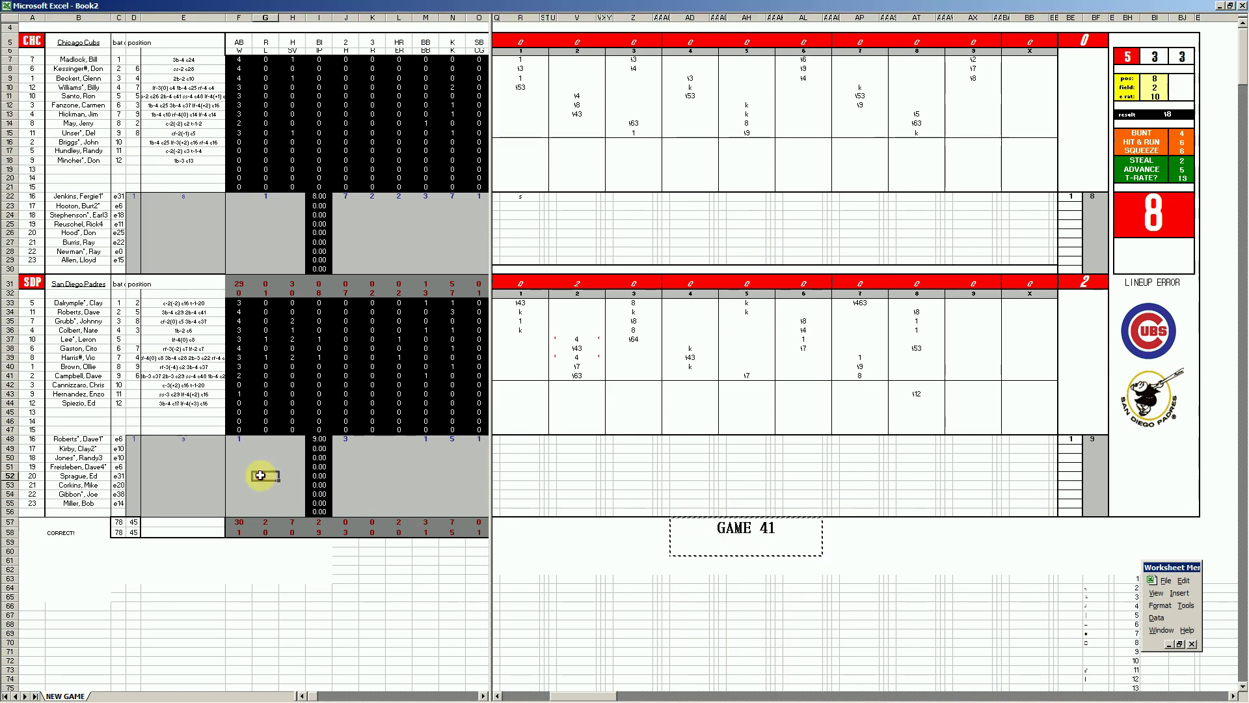
key(ctrl+s)
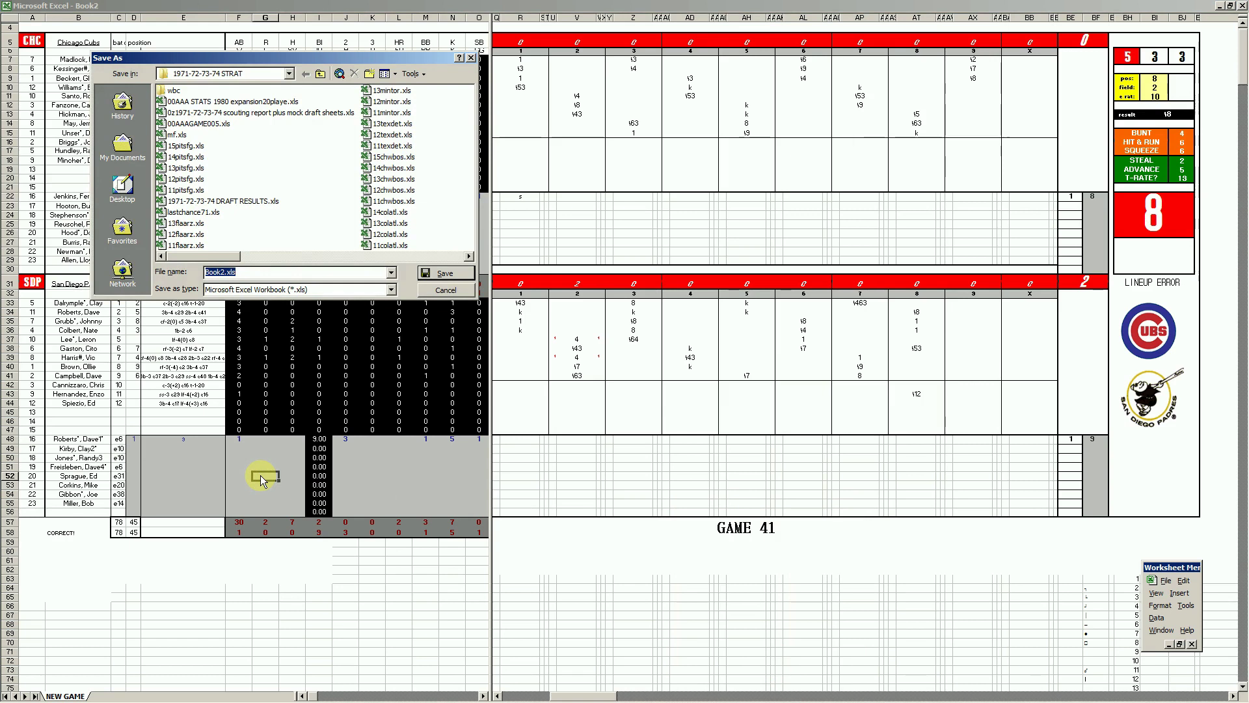
text(11)
key(Return)
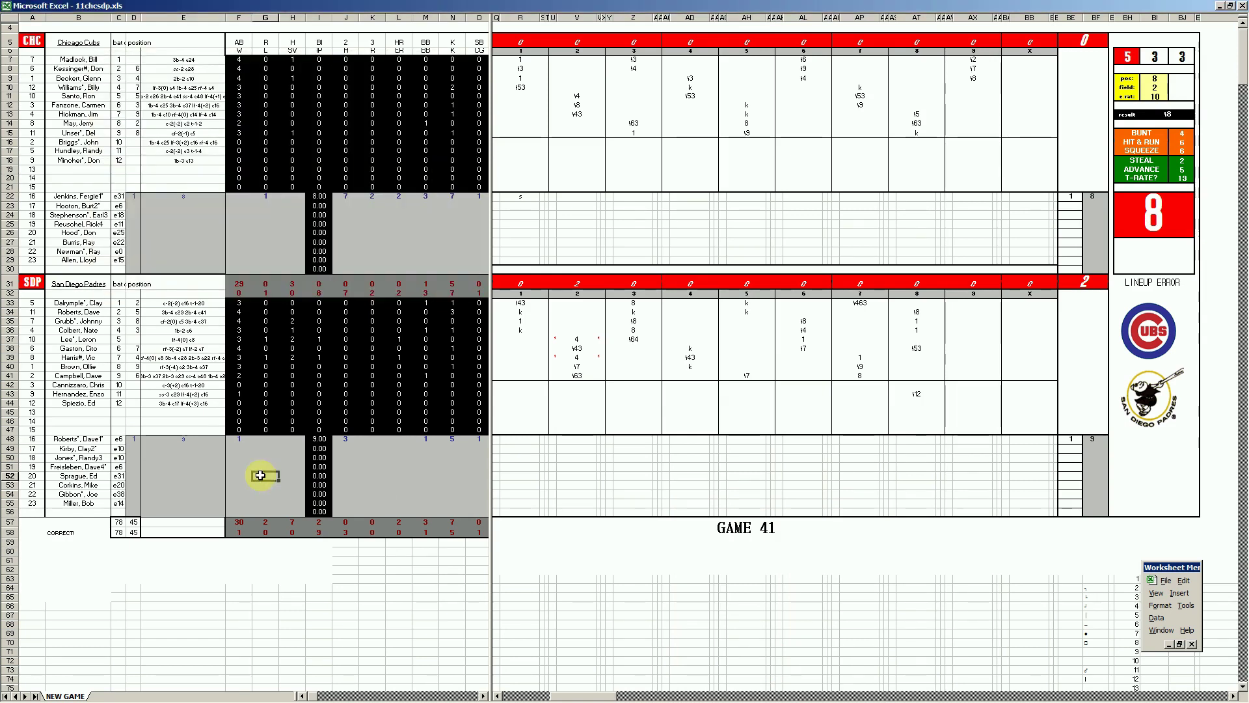
Save another copy of the game workbook as mf.xls, replacing the existing file.
key(F12)
text(mf)
key(Return)
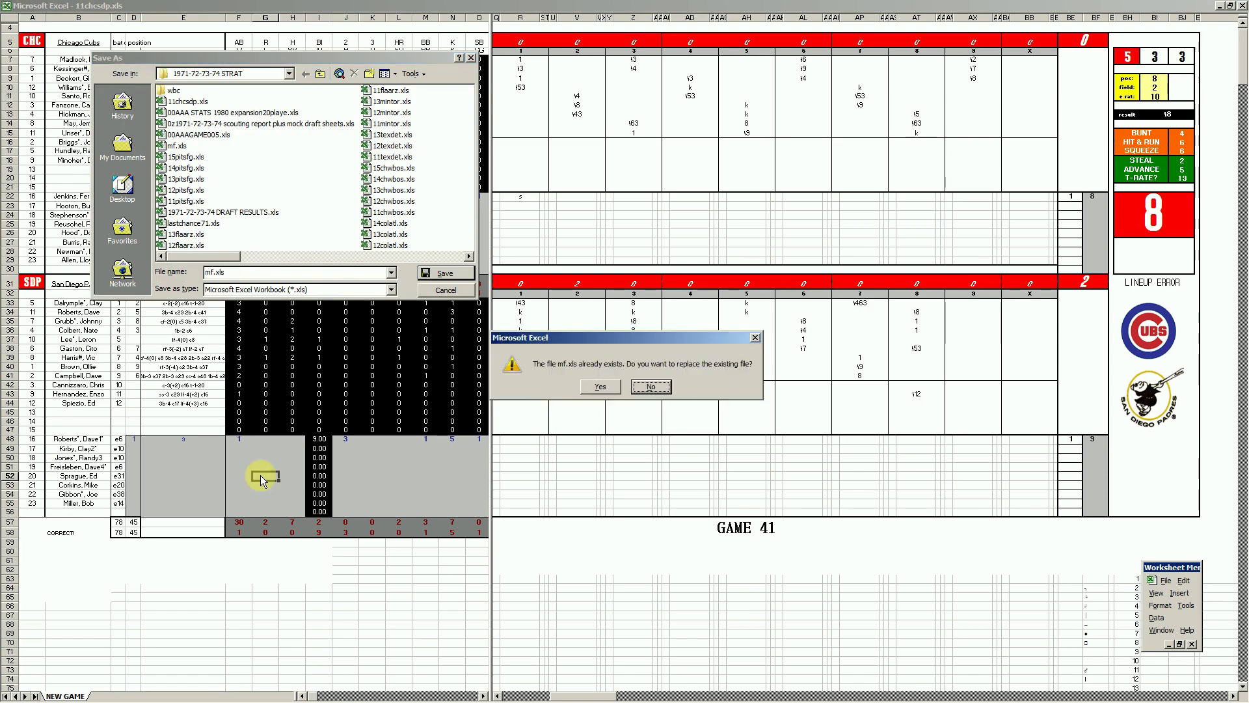
key(Return)
In the 00AAA STATS workbook, copy the Cubs' work-area statistics and paste them into the Game 1 columns from Y527.
key(ctrl+m)
key(n)
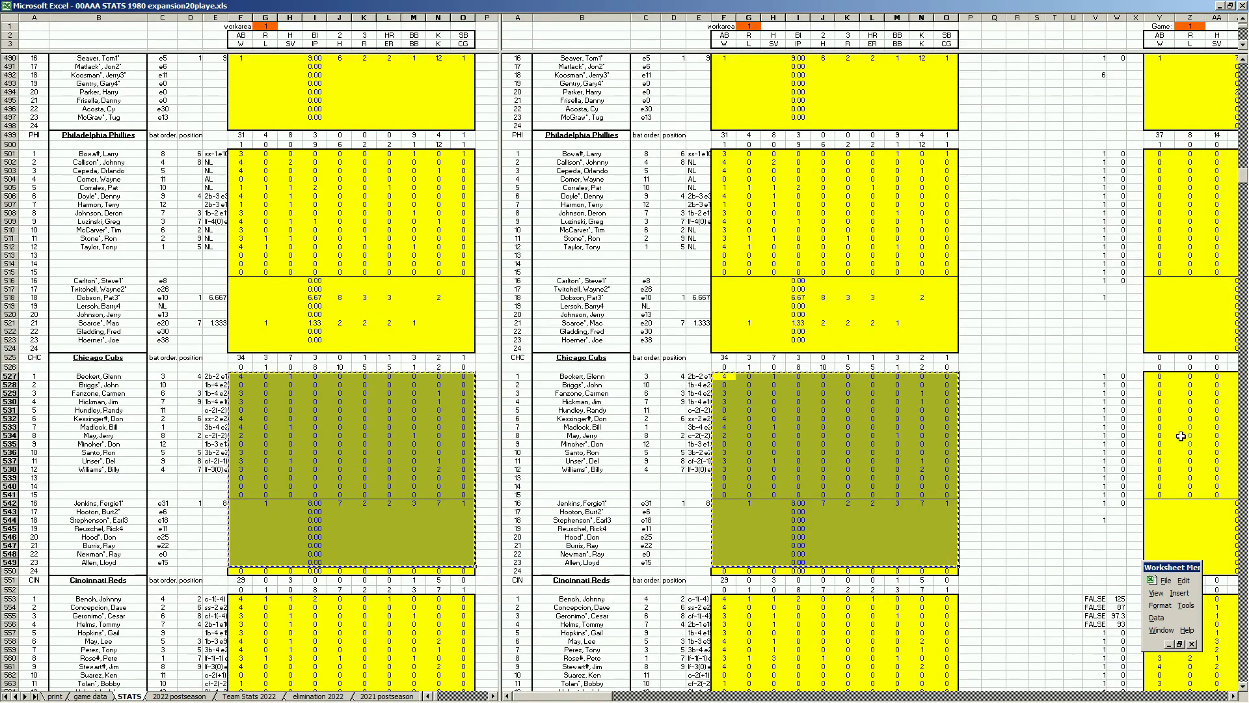
right_click(1162, 378)
click(1170, 398)
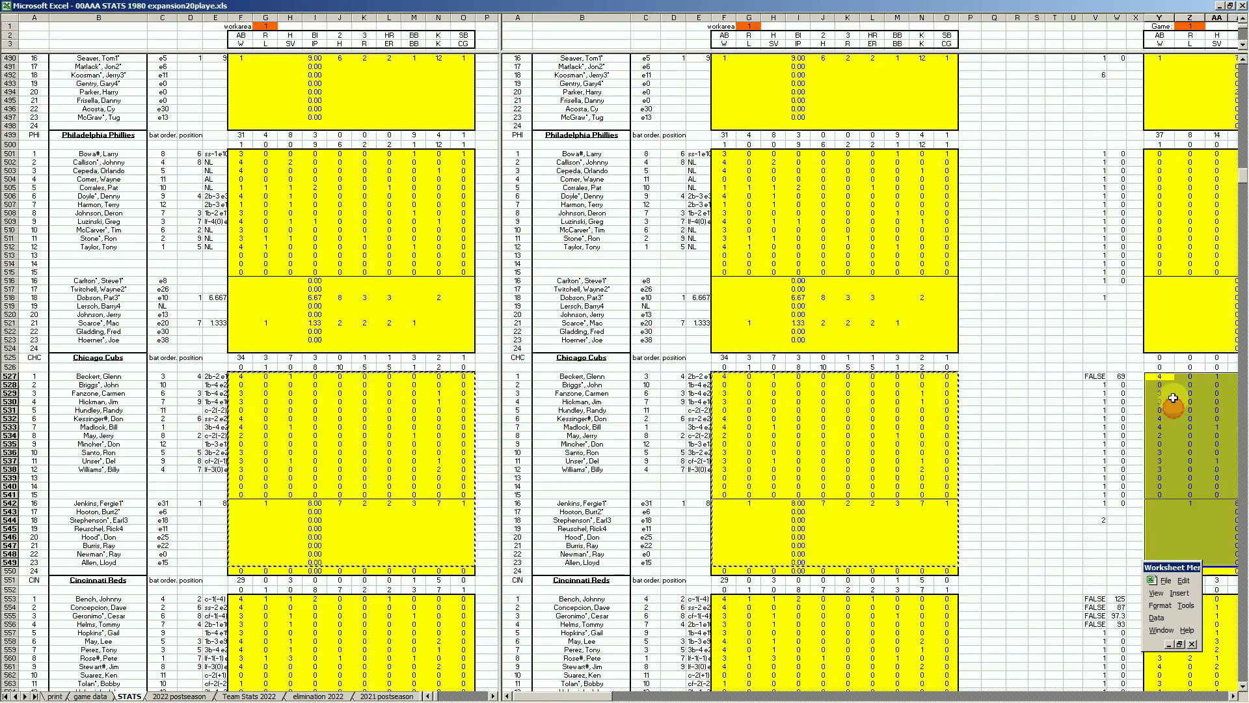
Copy the Padres' work-area statistics and paste them into the Game 1 columns starting at Y787.
click(421, 510)
key(ctrl+h)
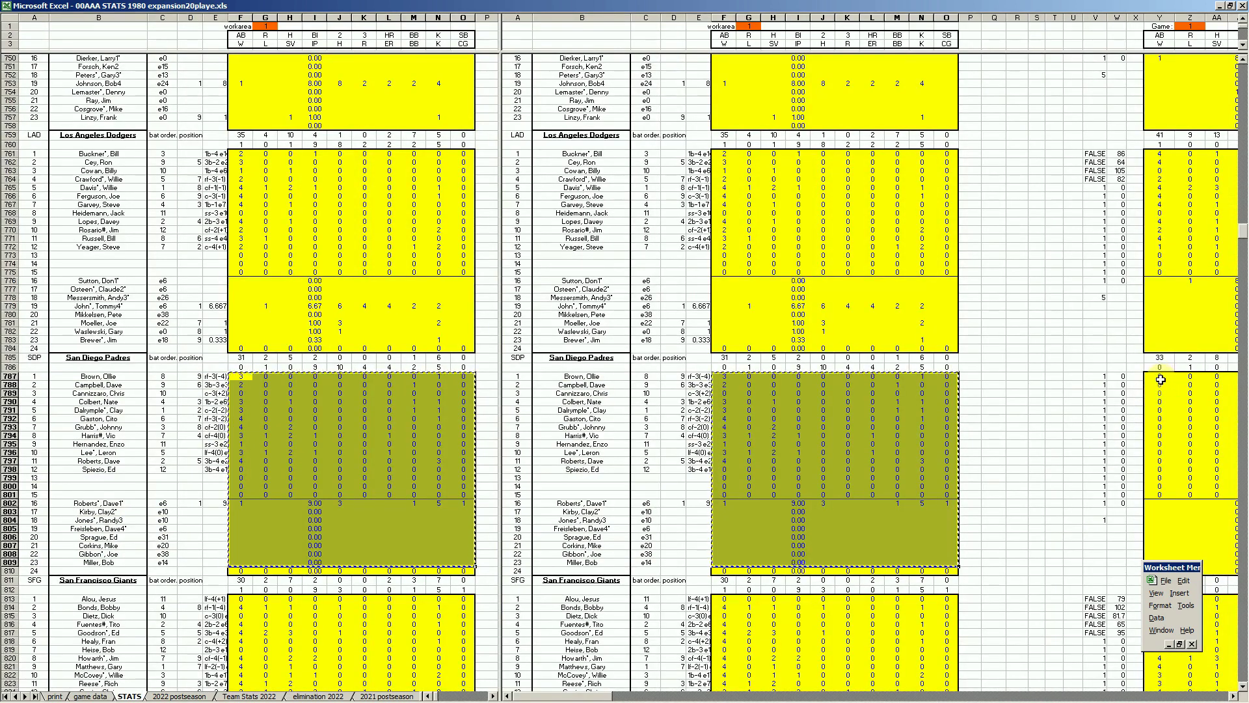
right_click(1160, 380)
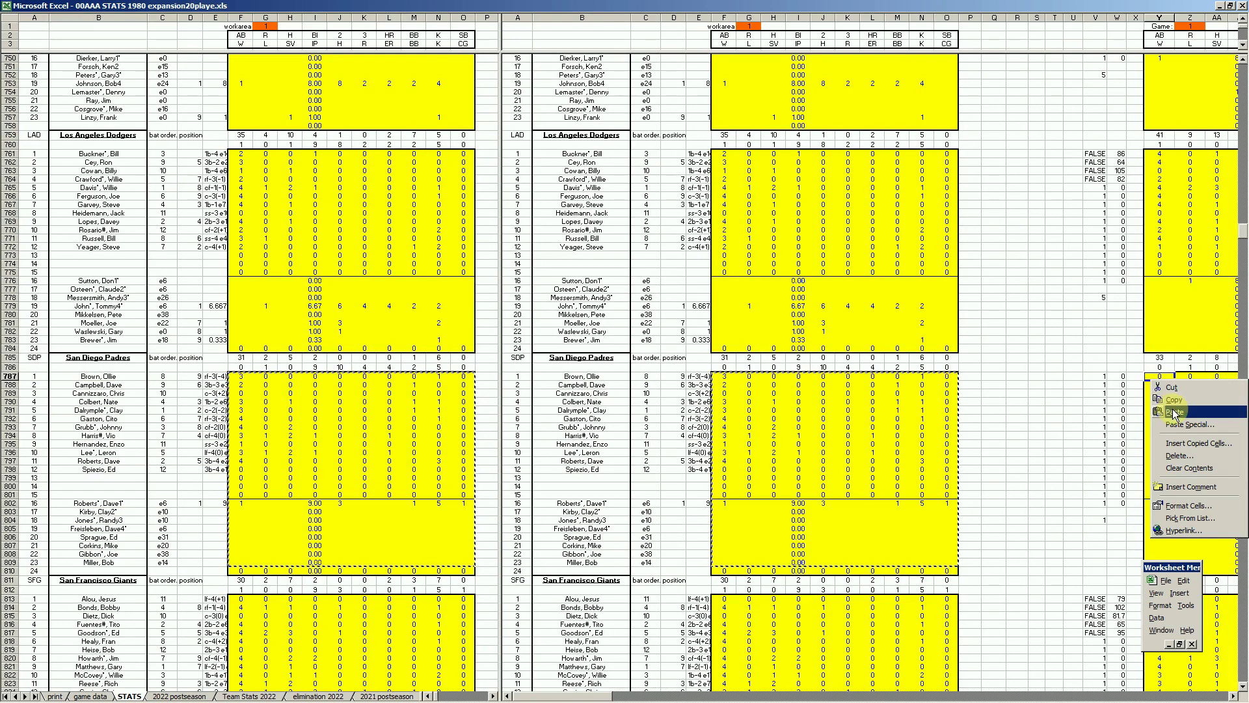
click(1166, 401)
Examine the team season totals in the TOTAL columns and the league totals and standings below row 838.
drag(600, 696, 1190, 696)
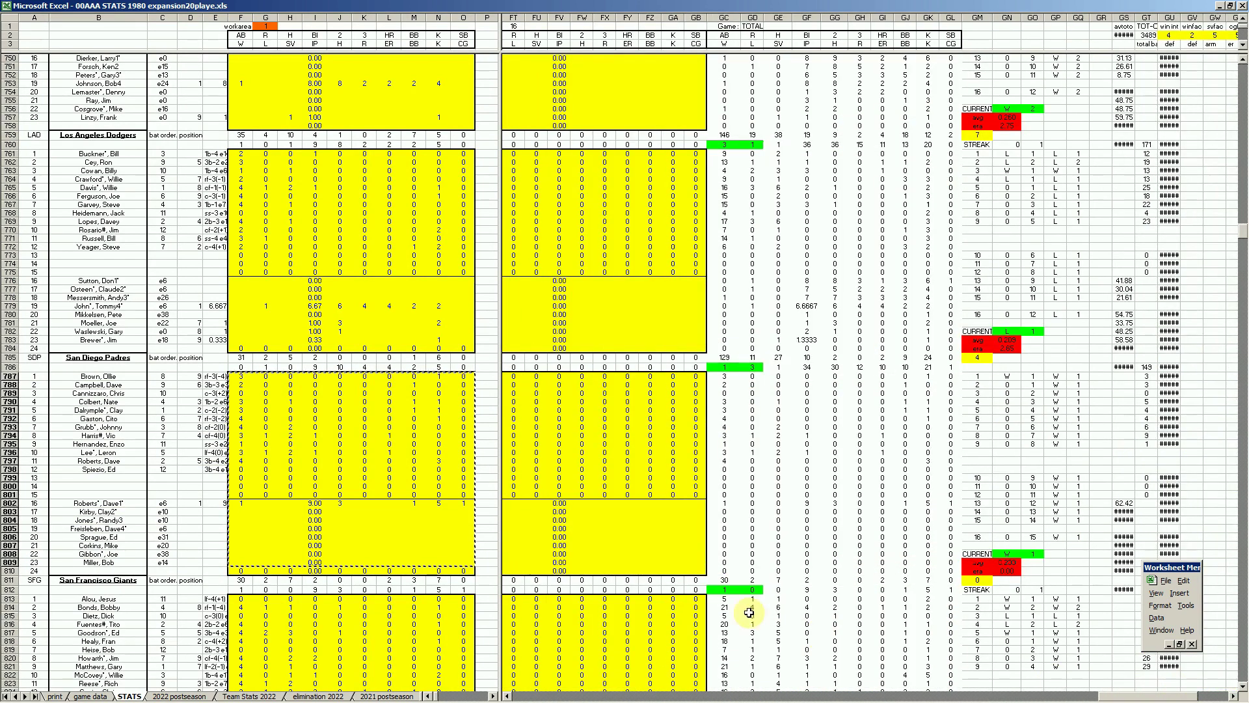
click(648, 543)
key(Page_Down)
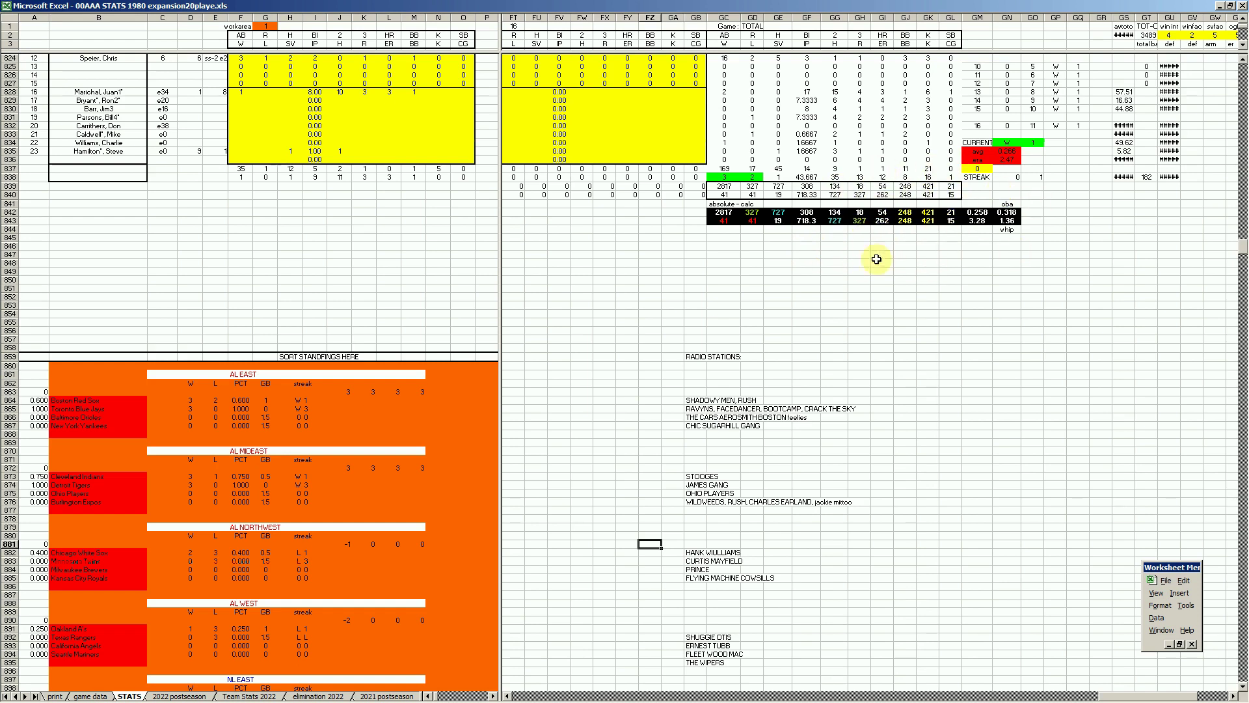
click(672, 212)
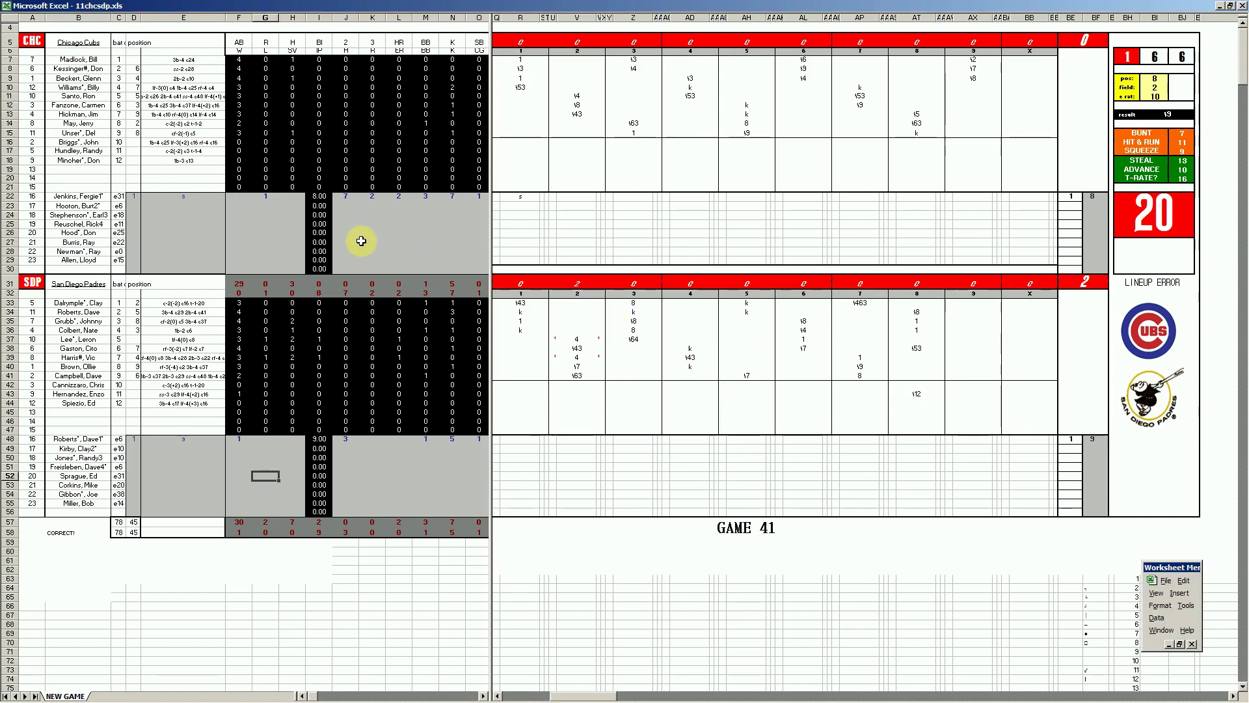
Review the Game 42 scoresheet in 12chcsdp.xls and Game 43 in 13chcsdp.xls, including its starting pitchers and the Padres' inning 9.
mouse_move(387, 696)
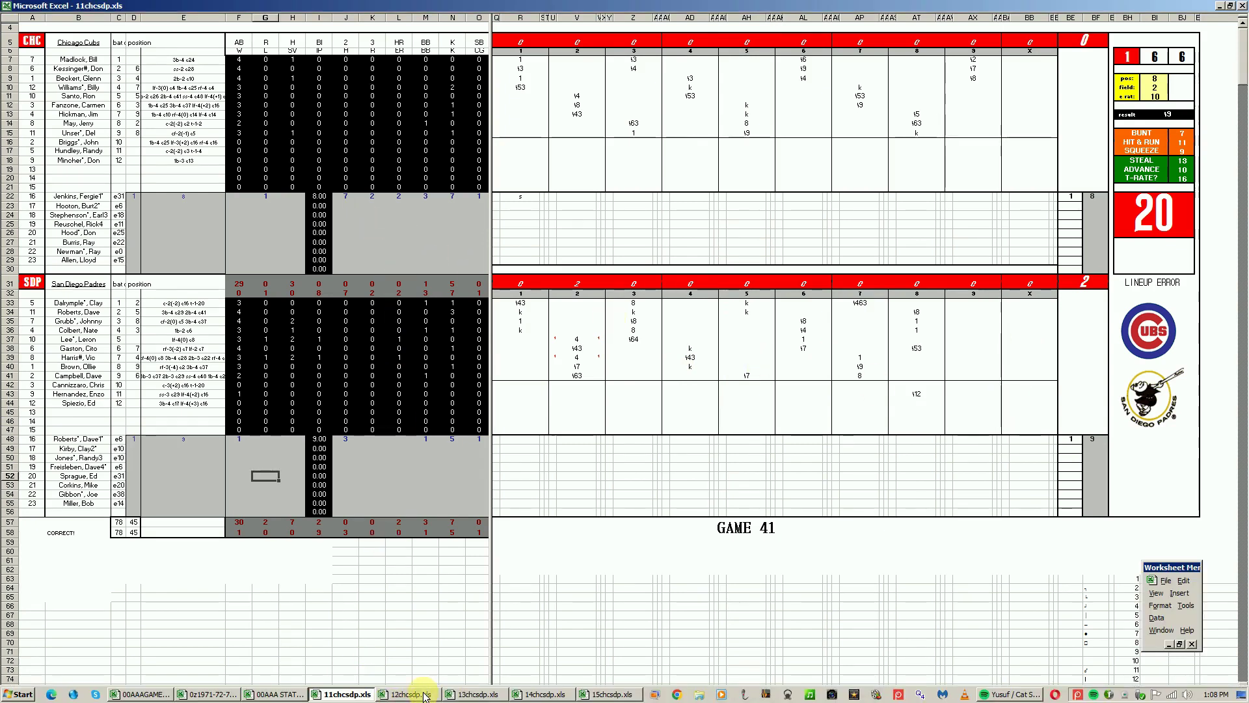
click(412, 695)
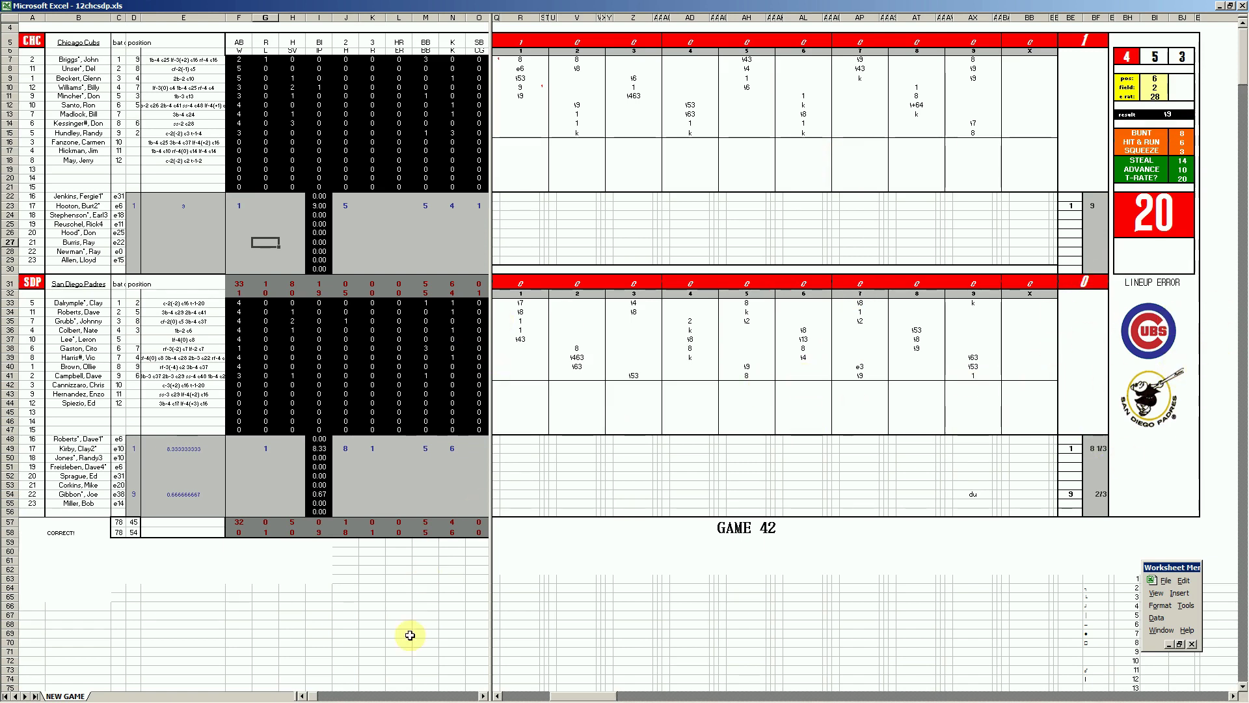
mouse_move(433, 698)
click(478, 694)
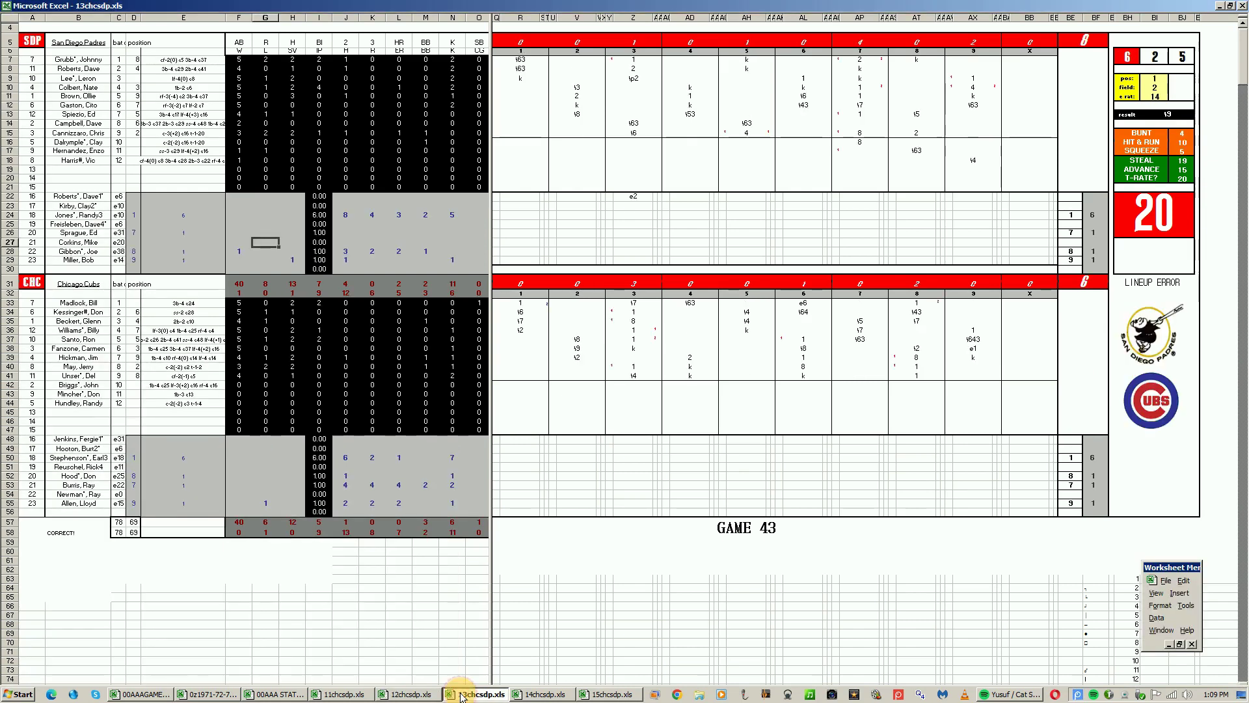
click(102, 216)
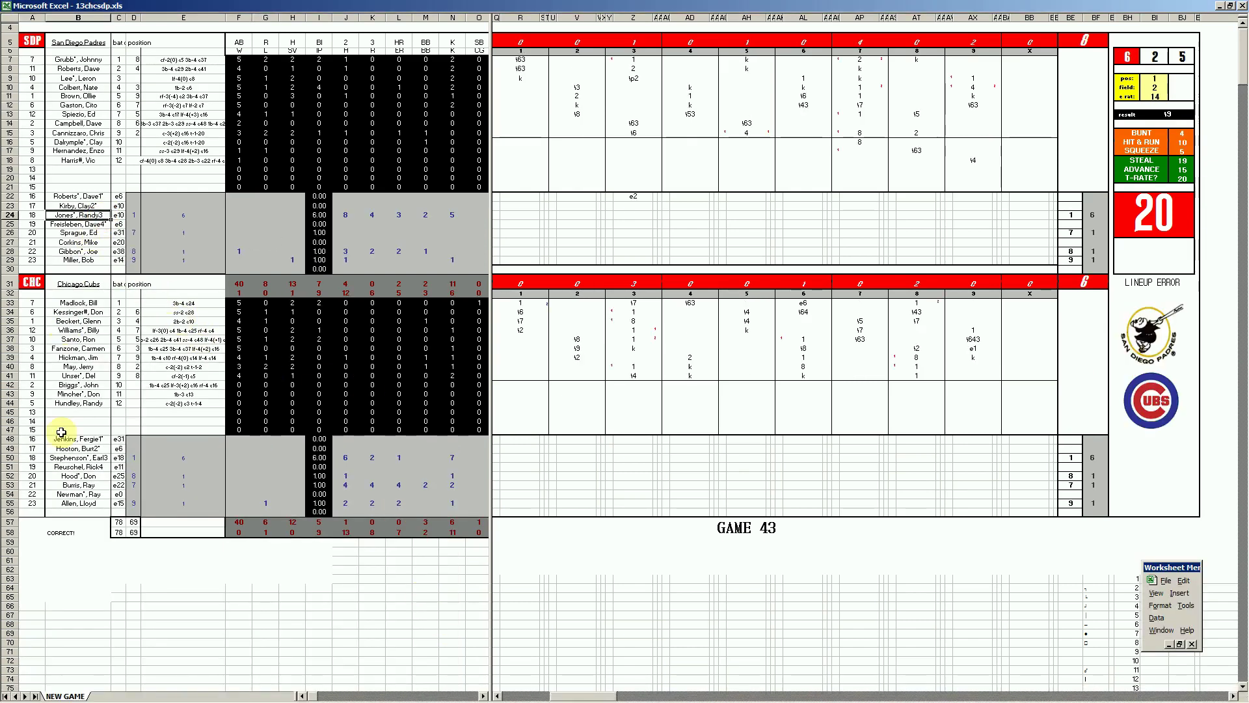
click(111, 458)
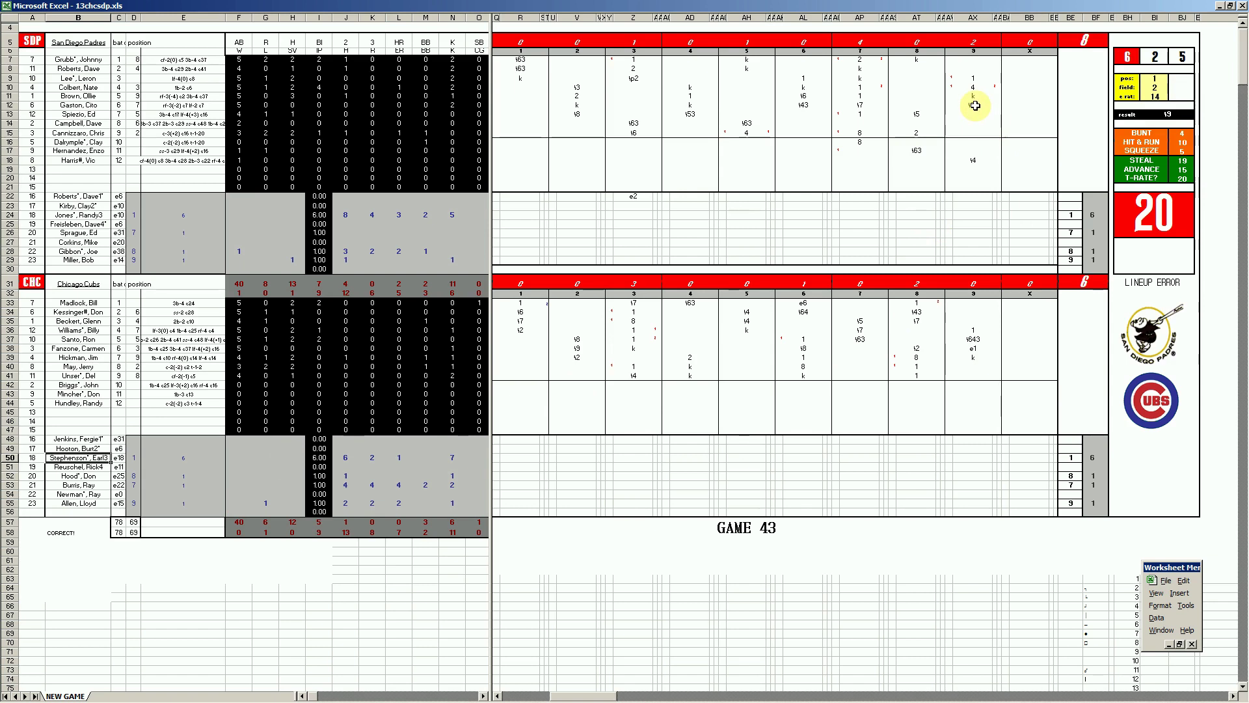
click(974, 80)
click(976, 90)
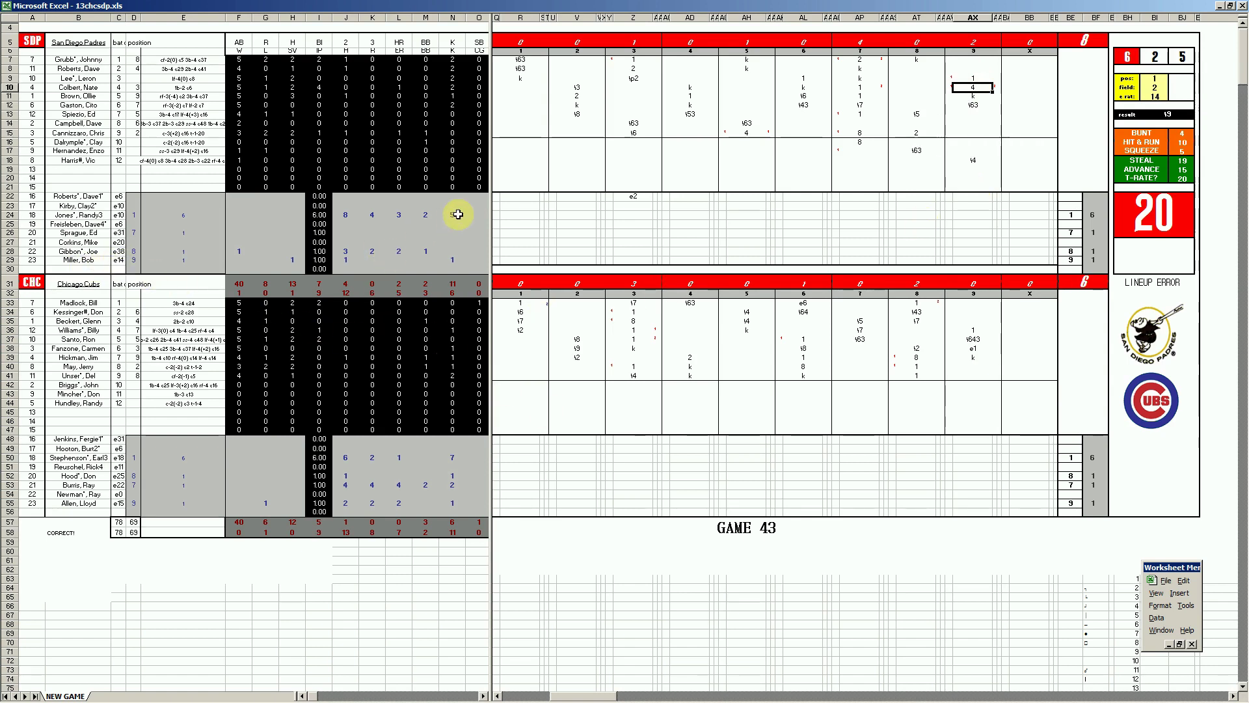
Review the Game 44 scoresheet in 14chcsdp.xls, including the Cubs' inning 7, and the Game 45 scoresheet in 15chcsdp.xls.
mouse_move(463, 696)
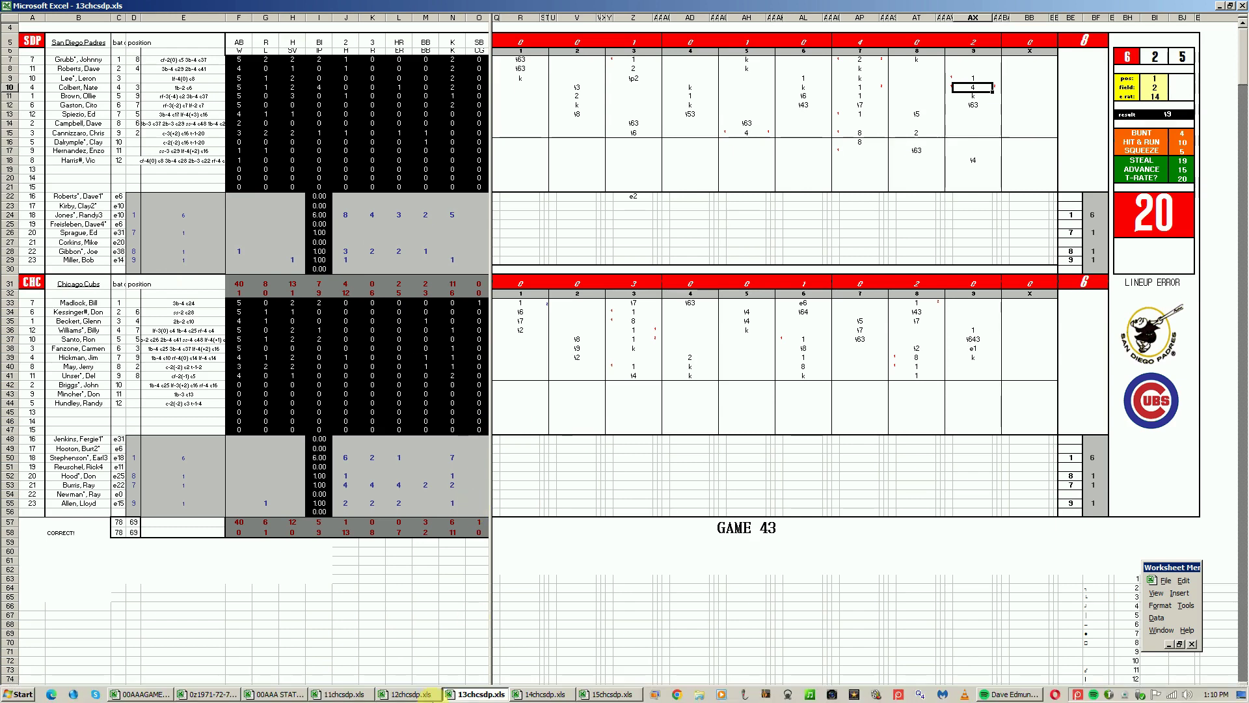
click(534, 693)
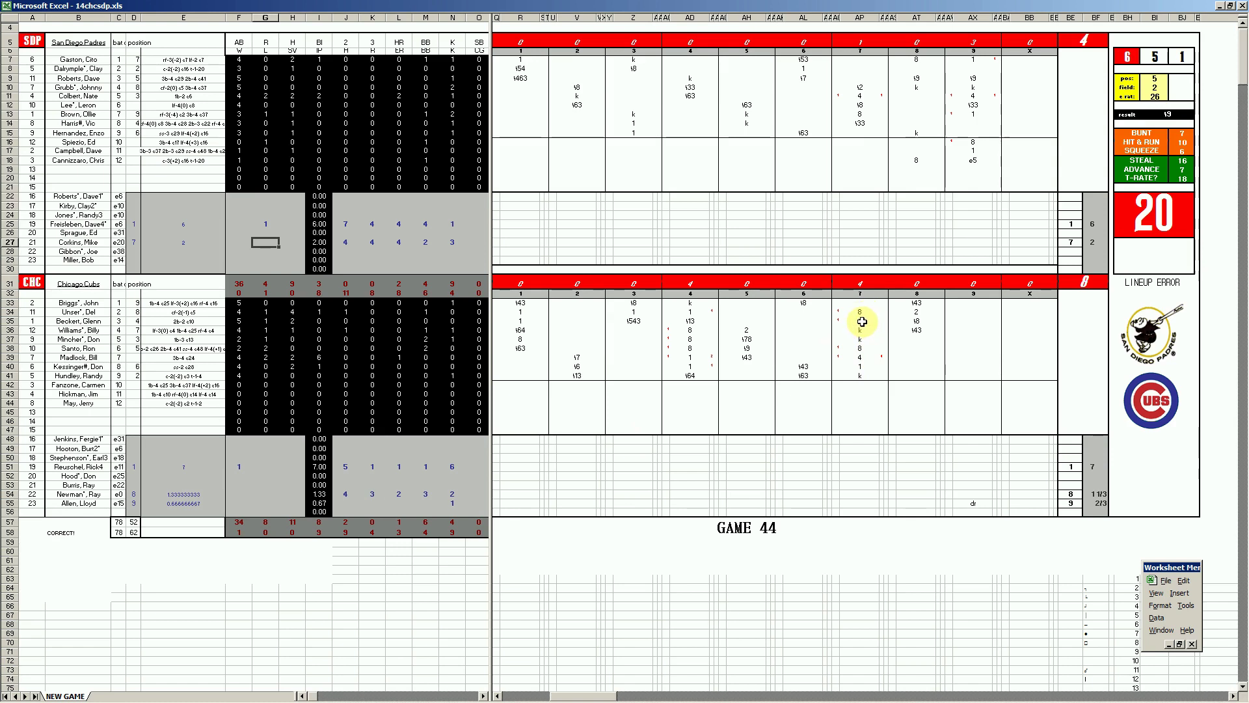
click(862, 357)
text(4)
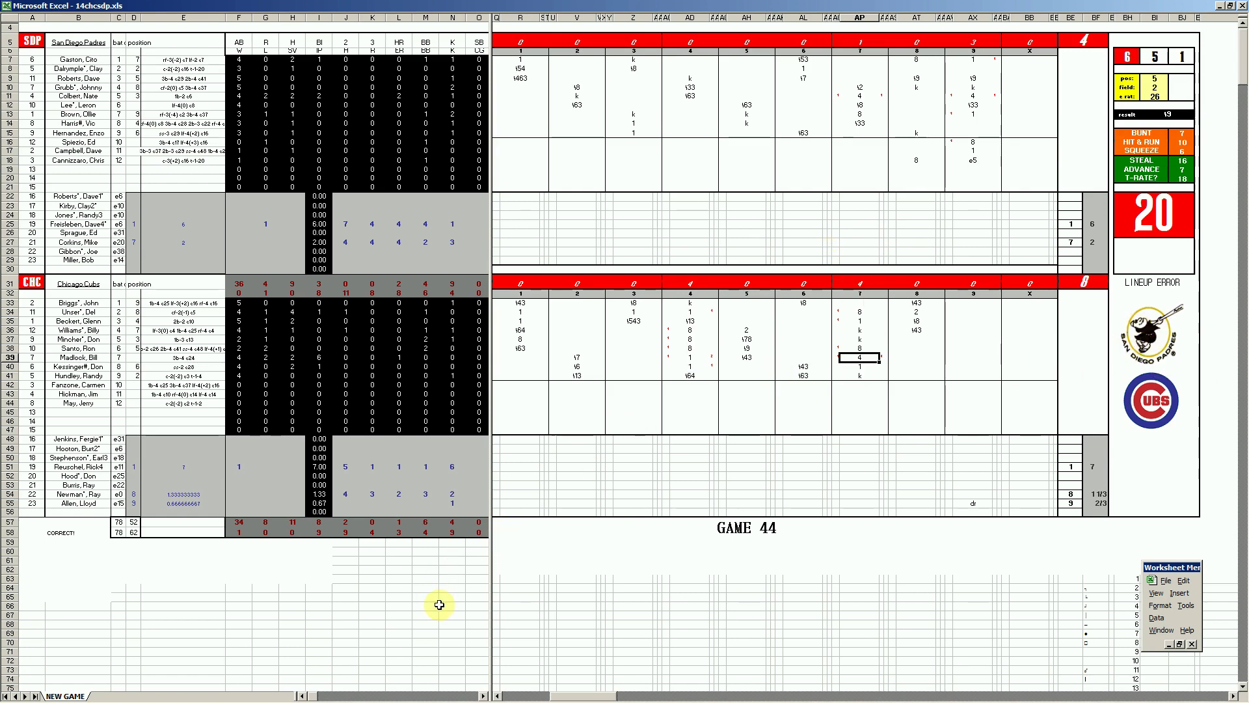
mouse_move(477, 699)
click(611, 694)
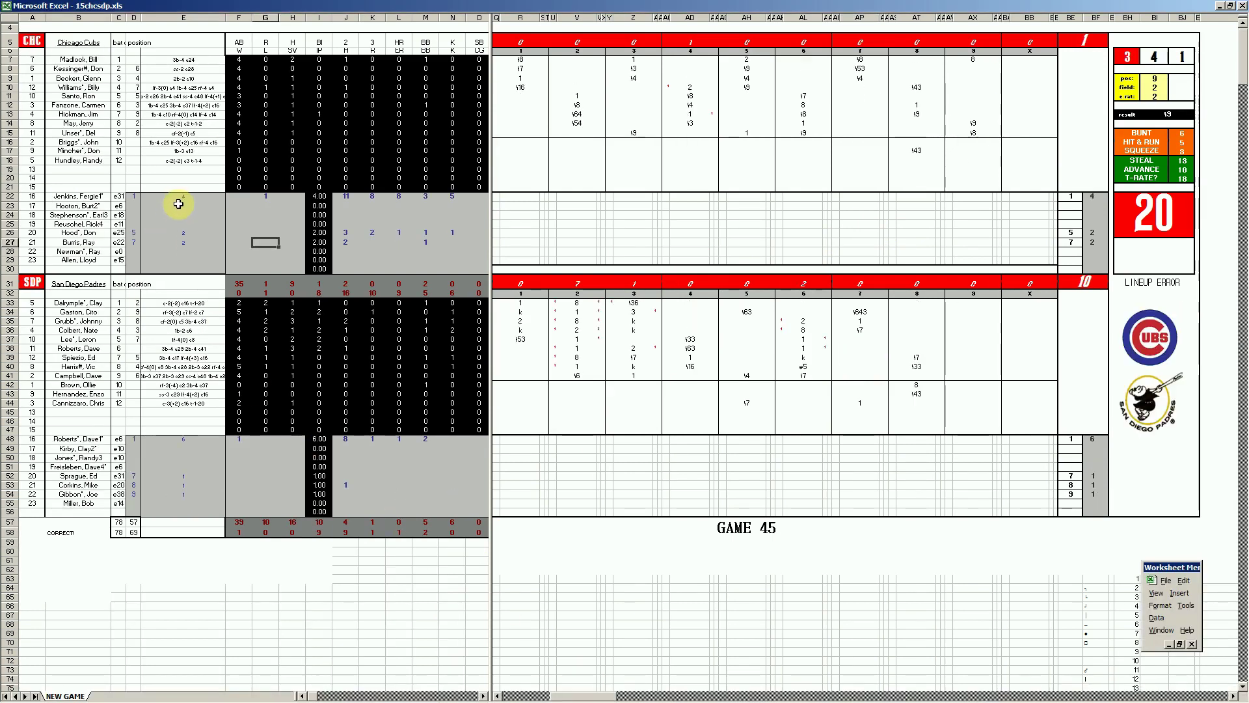